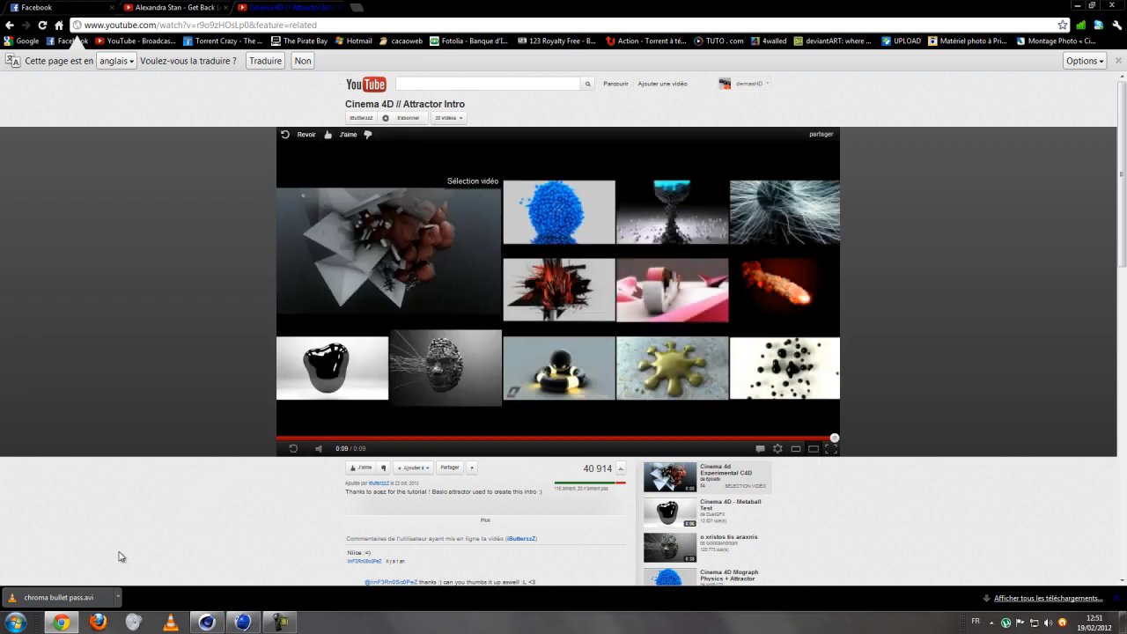
Step: Switch from the browser to the empty CINEMA 4D R13 project, glancing at the other CINEMA 4D window with the cube
left_click(61, 623)
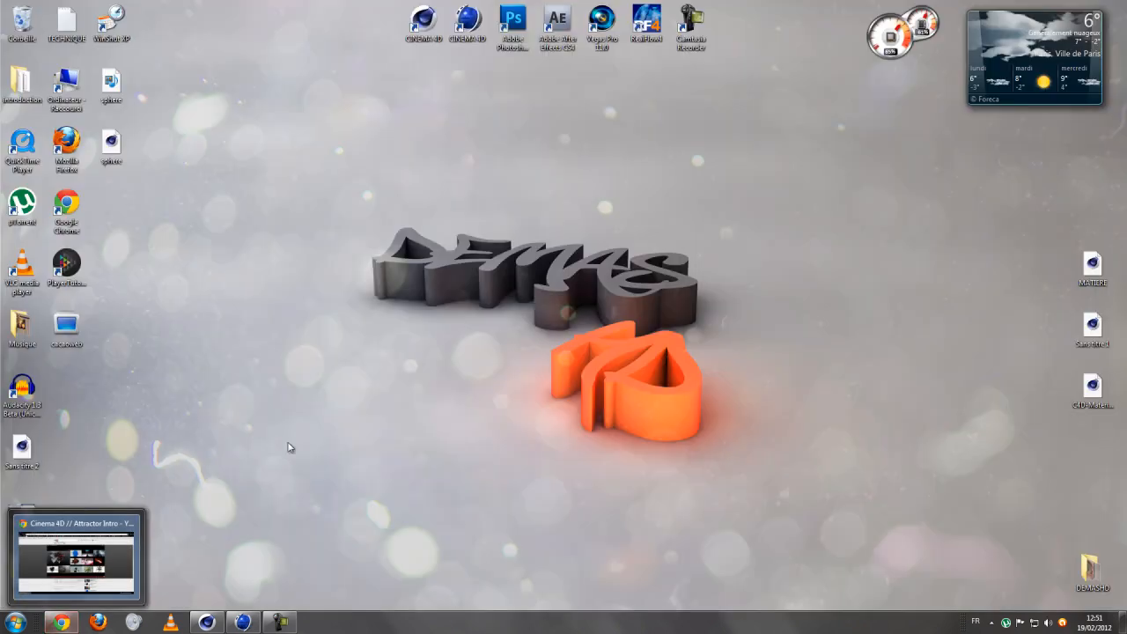
left_click(210, 622)
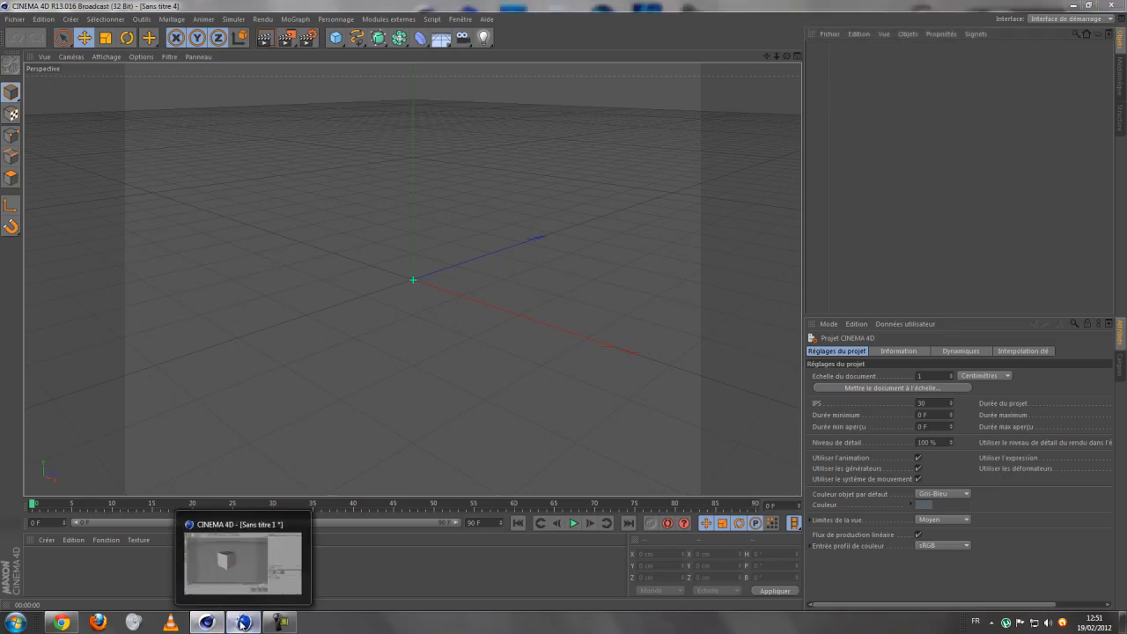
left_click(242, 623)
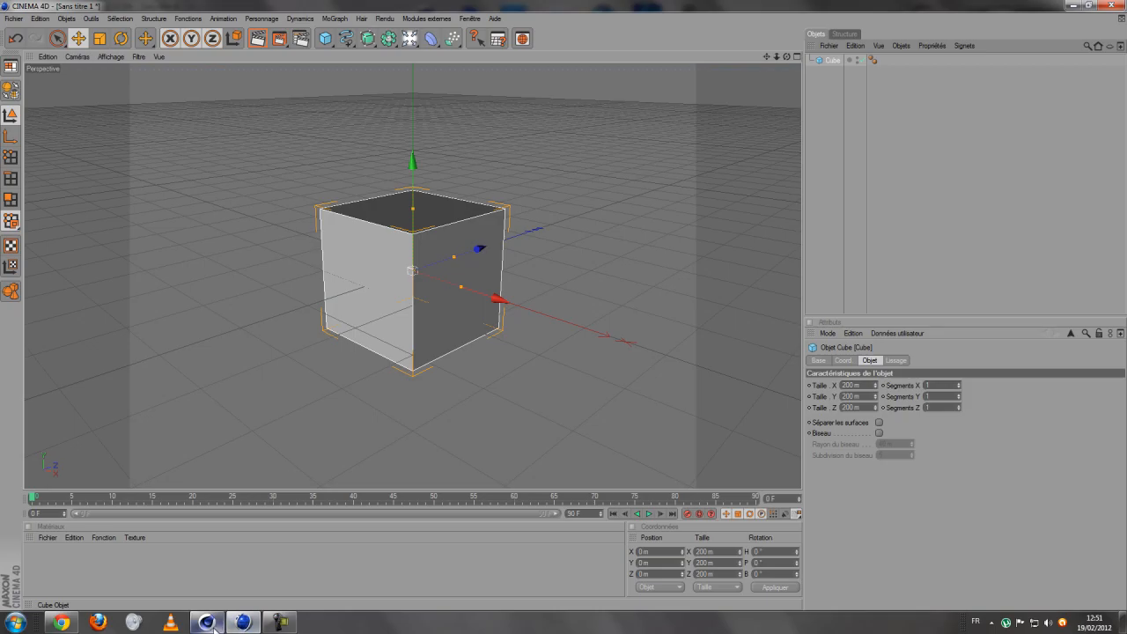
left_click(209, 624)
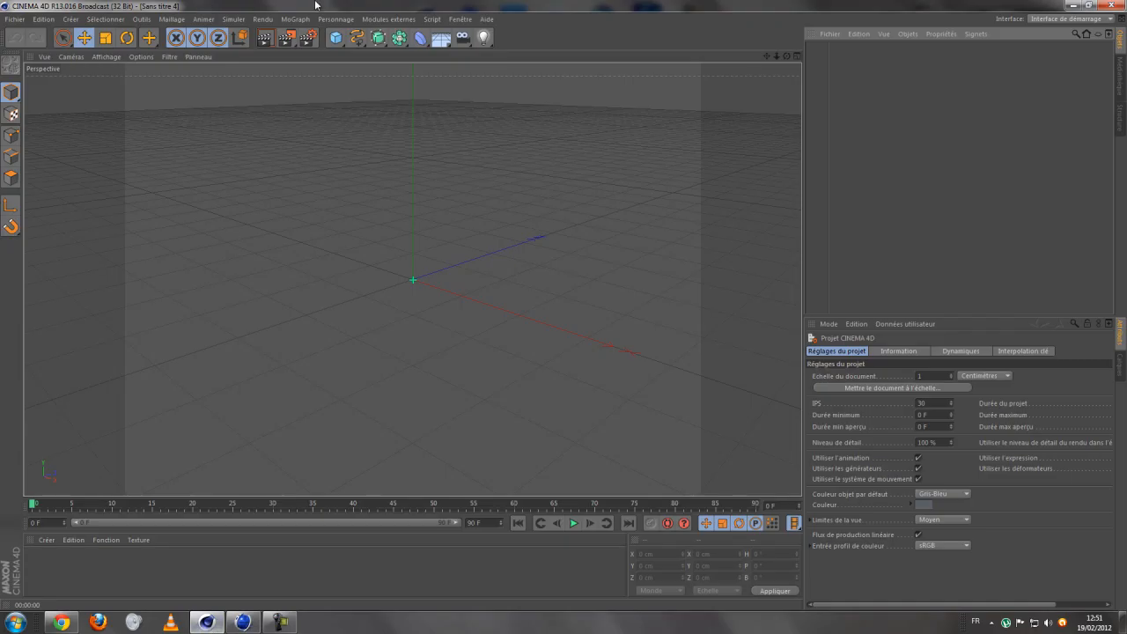
left_click(242, 622)
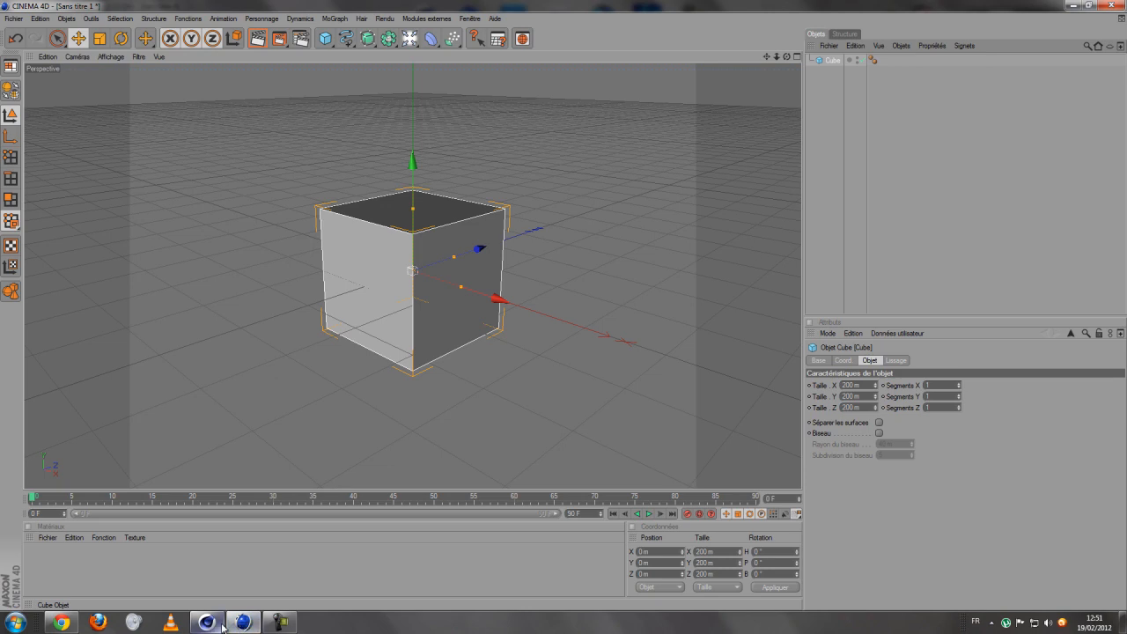
left_click(210, 623)
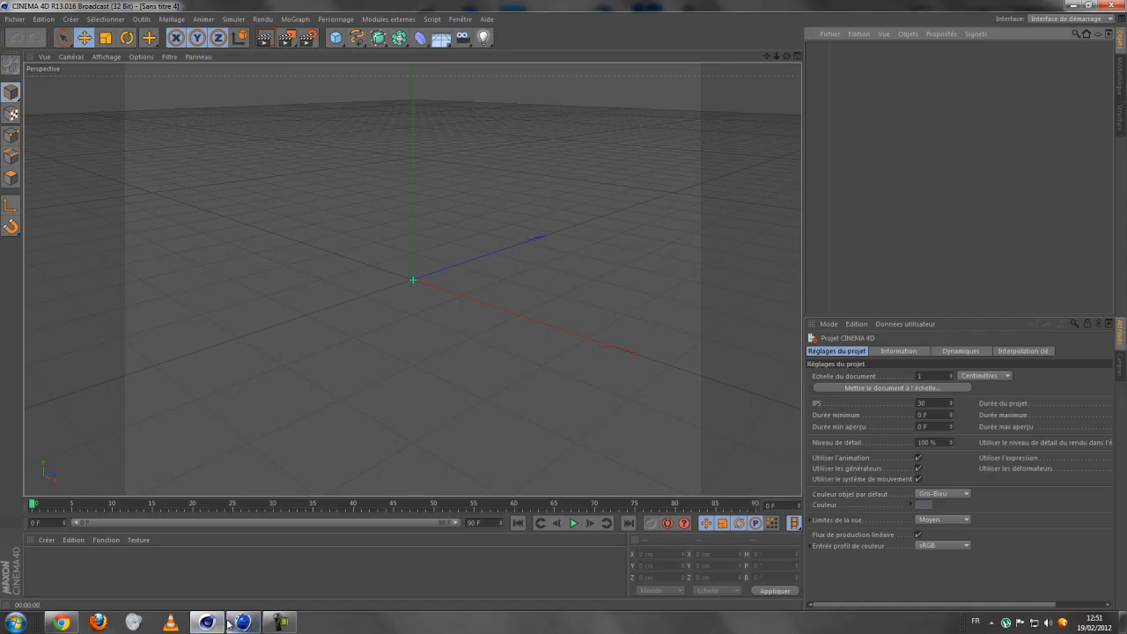
mouse_move(226, 625)
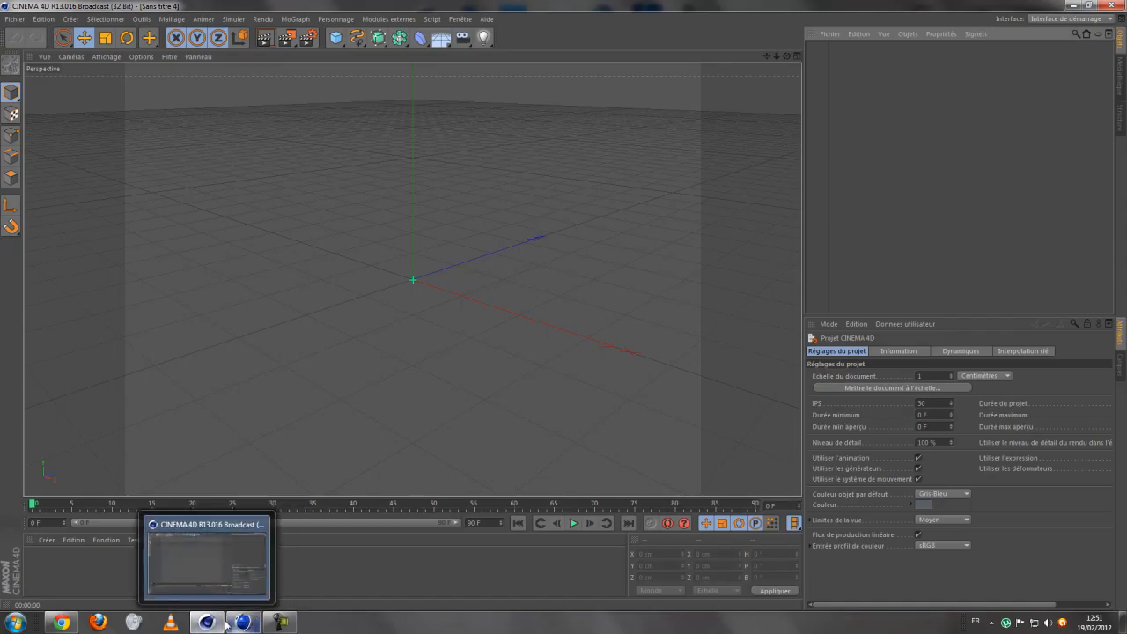
Step: Add a sphere to the scene and raise it to about 264 cm on the Y axis
left_click(336, 40)
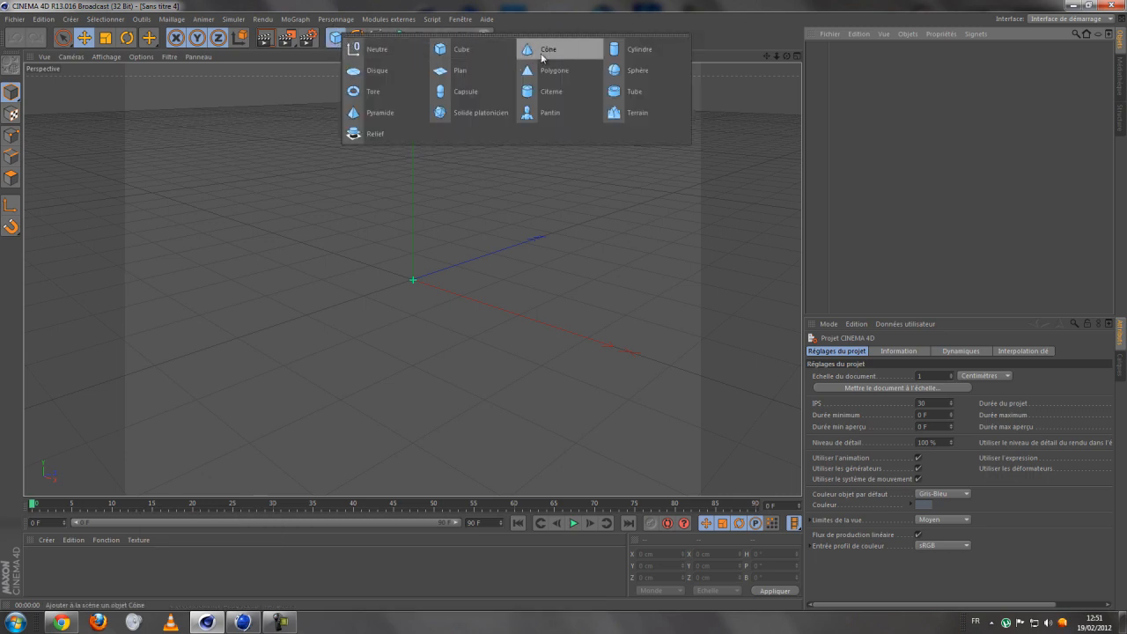
left_click(616, 72)
left_click_drag(415, 168, 479, 171)
Step: Raise the sphere in the front view to about 412 cm on the Y axis
middle_click(642, 177)
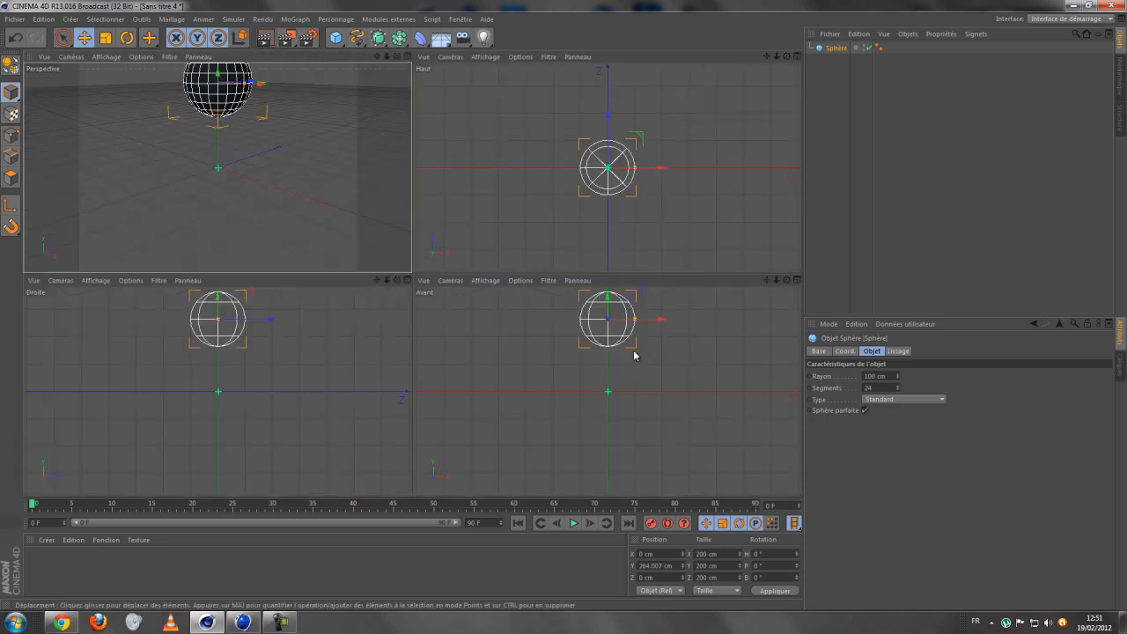
middle_click(262, 165)
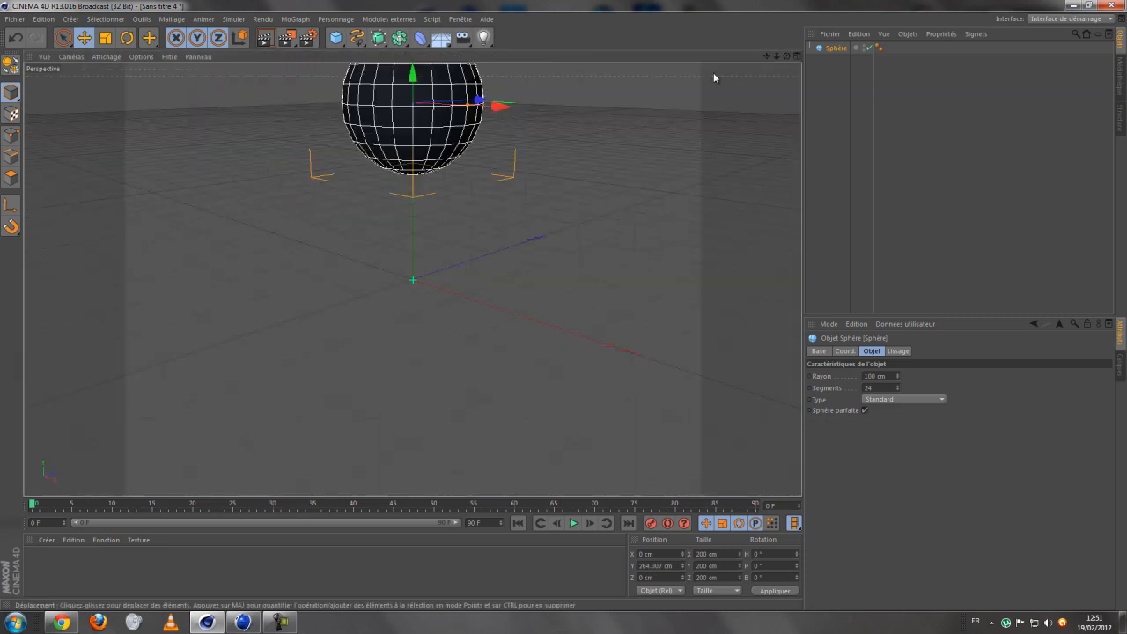
left_click(798, 57)
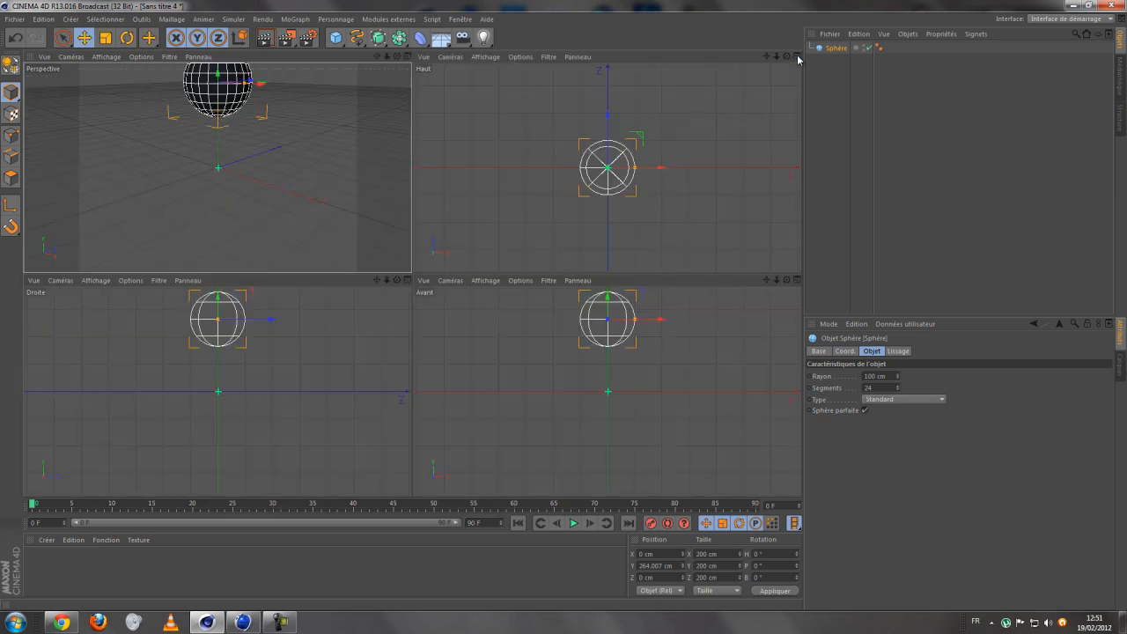
left_click_drag(145, 165, 193, 165, "alt")
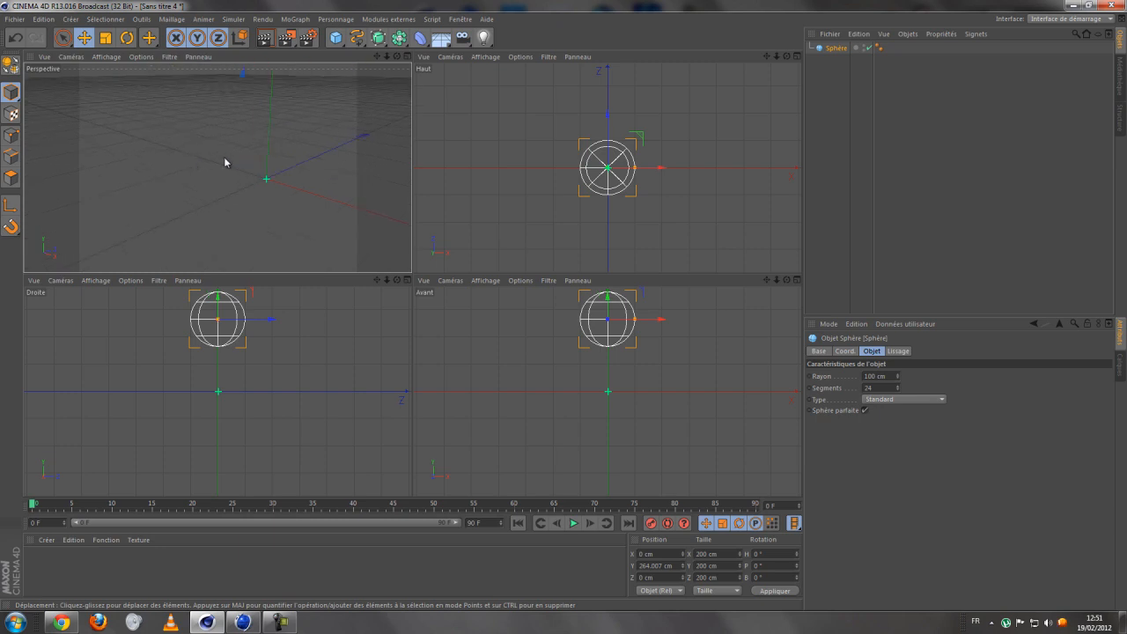
middle_click(522, 340)
middle_click(521, 340)
middle_click(263, 137)
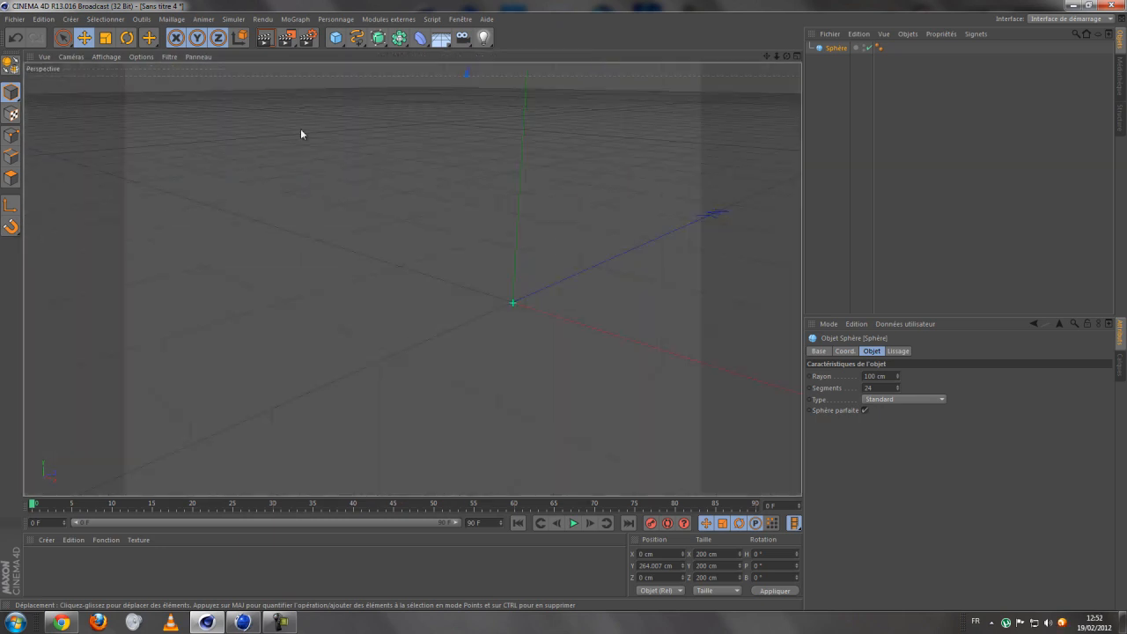
left_click_drag(766, 56, 560, 315)
middle_click(752, 80)
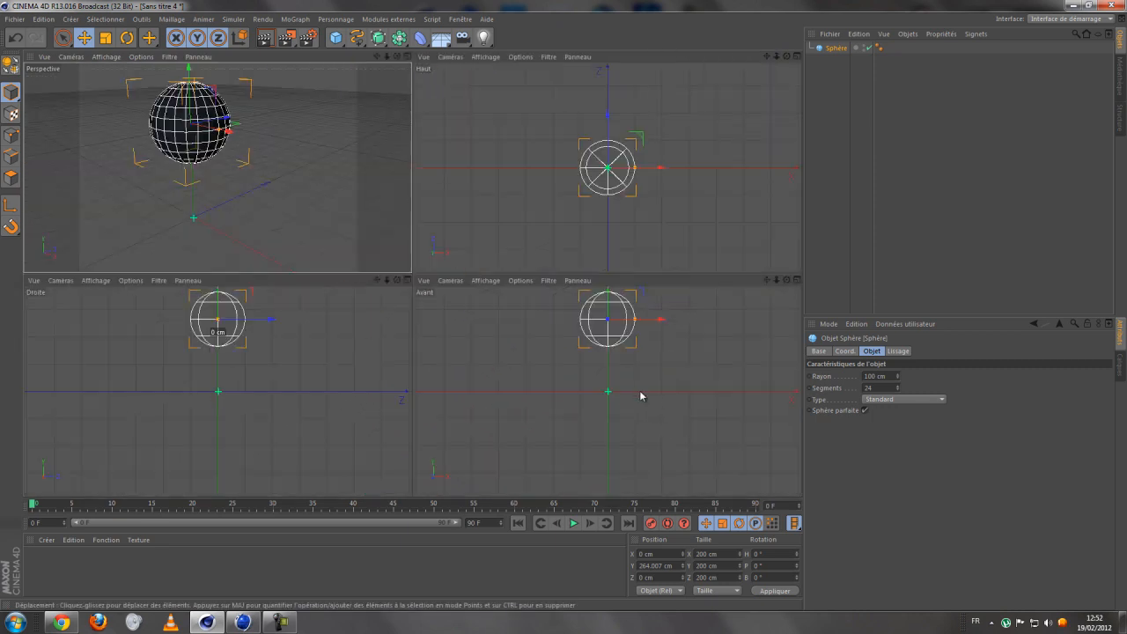
scroll(632, 346, "down", 3)
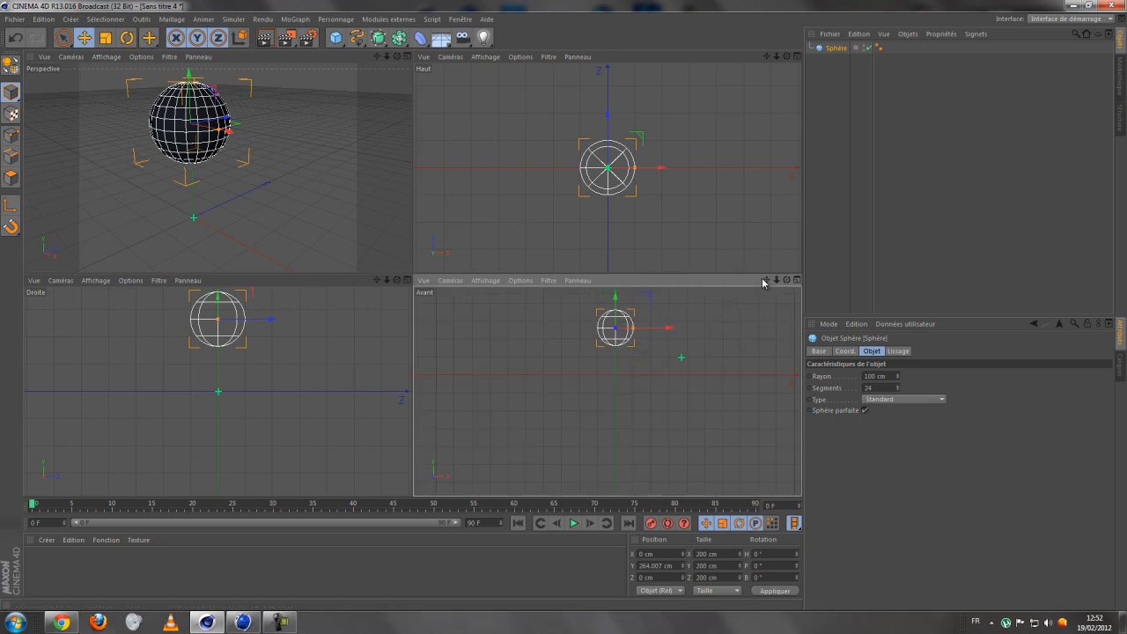
left_click_drag(766, 280, 563, 306)
left_click_drag(604, 342, 605, 313)
Step: Frame the sphere in the full perspective view and add a floor (Sol) object beneath it
left_click(406, 56)
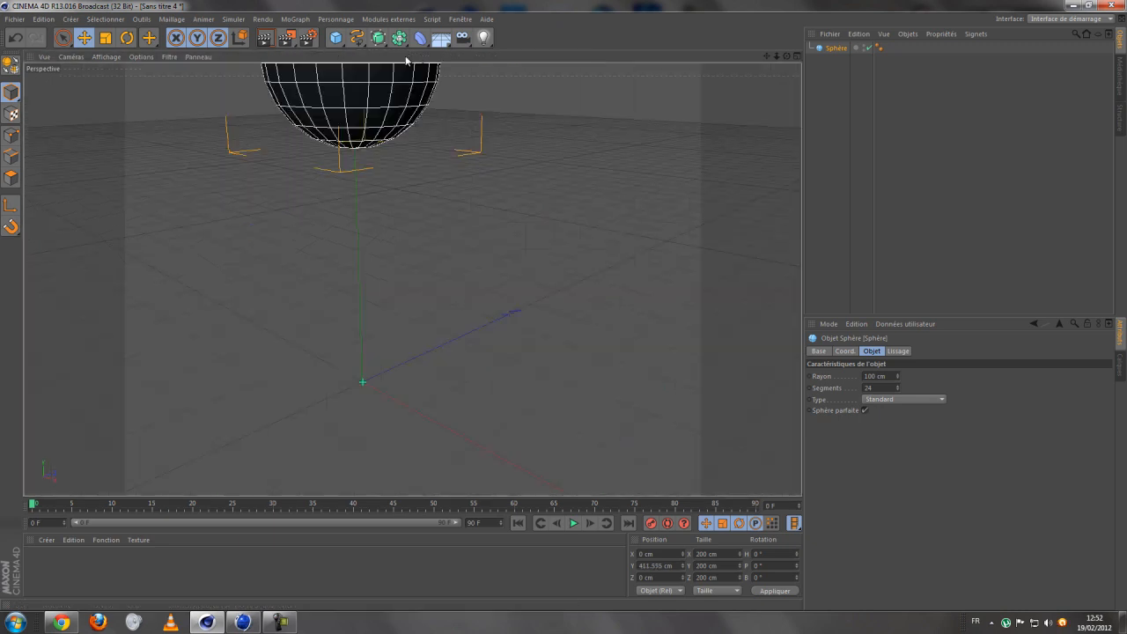
left_click_drag(767, 55, 554, 235)
middle_click_drag(573, 318, 561, 291, "alt")
scroll(623, 173, "down", 1)
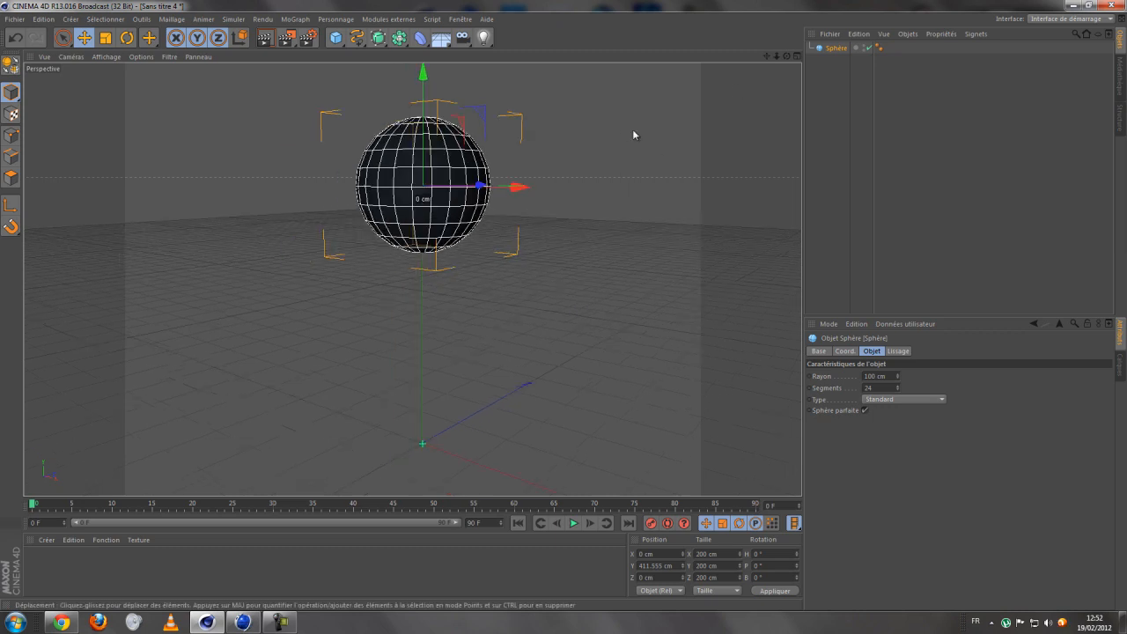
left_click(438, 38)
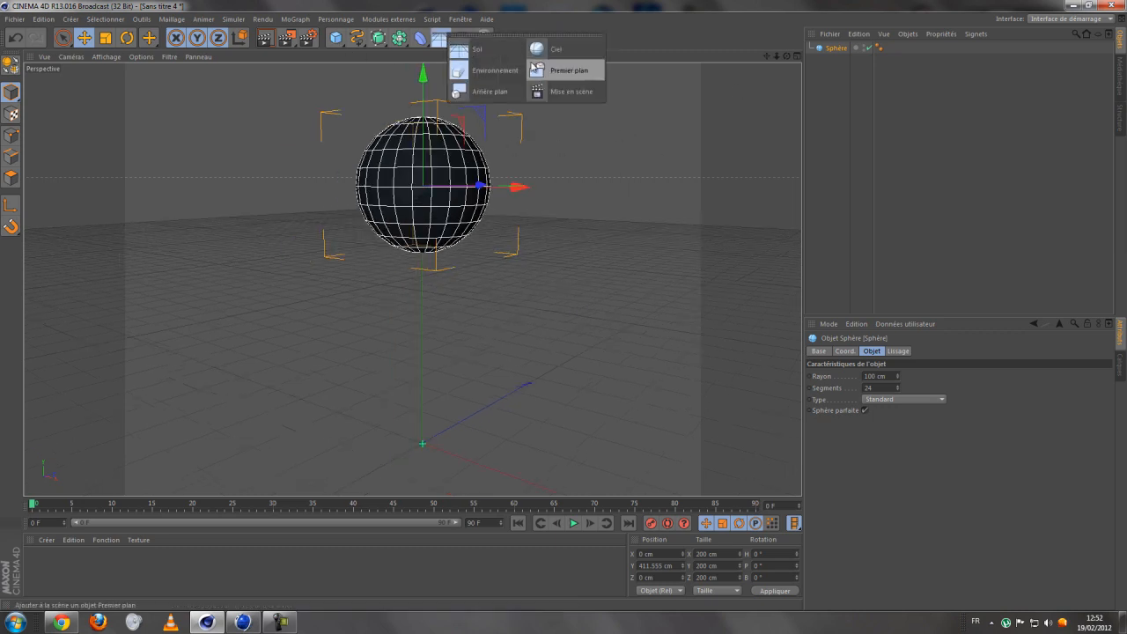
left_click(476, 49)
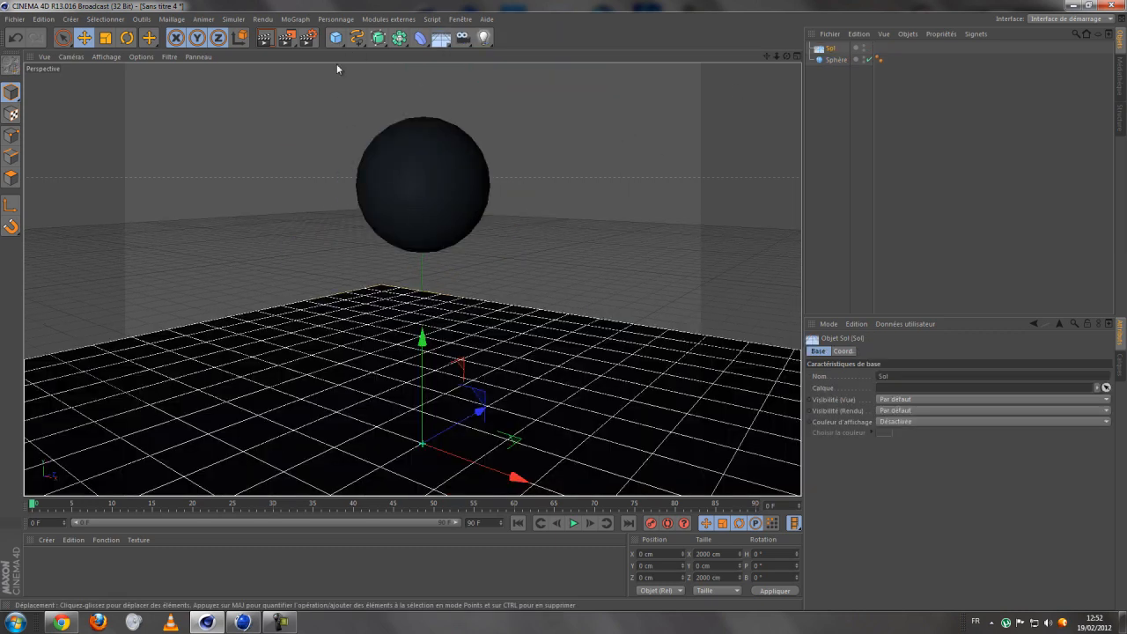
Step: Add a second sphere at the origin and set its radius to 15 cm
left_click(336, 37)
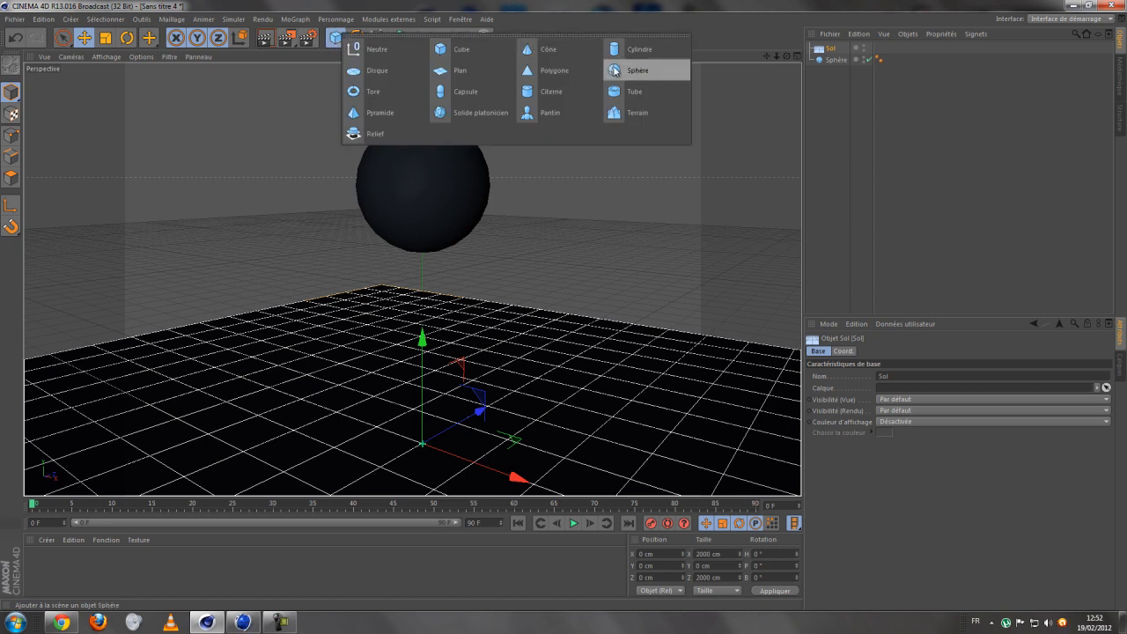
left_click(613, 71)
left_click(877, 376)
type("15")
key("Return")
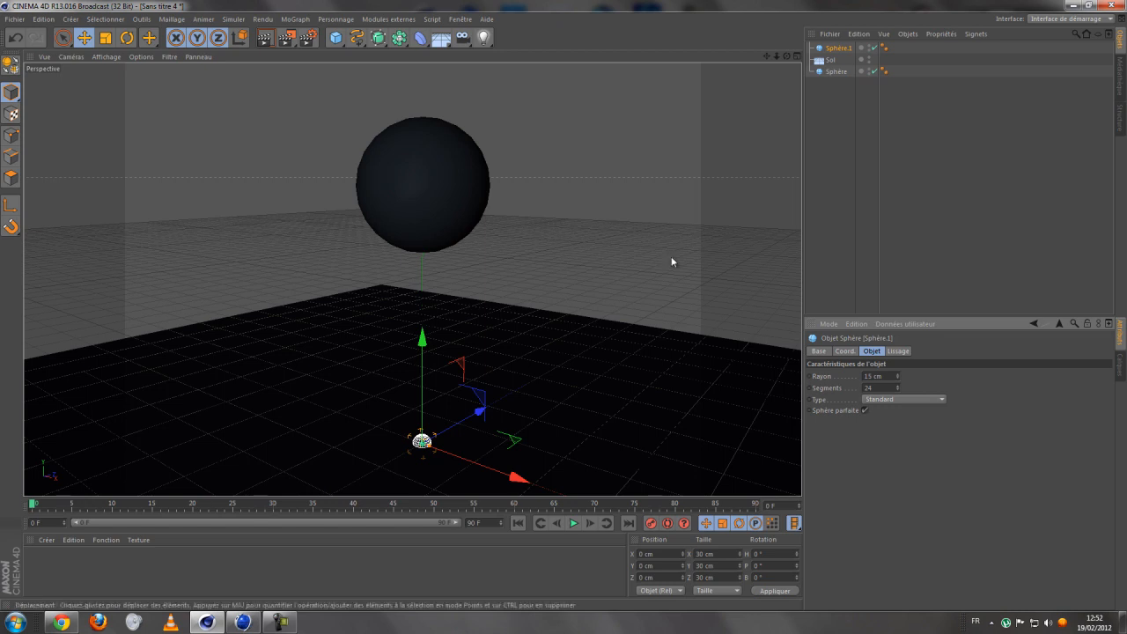
Step: Add a pyramid and set its size to 12 cm in all three dimensions
left_click(338, 39)
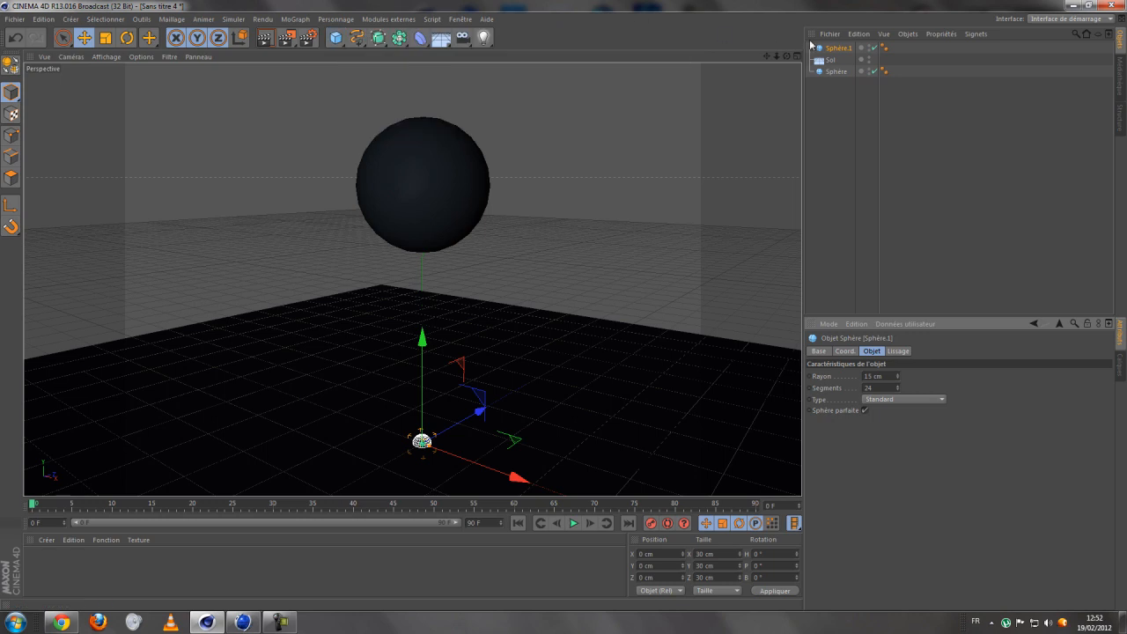
left_click(335, 37)
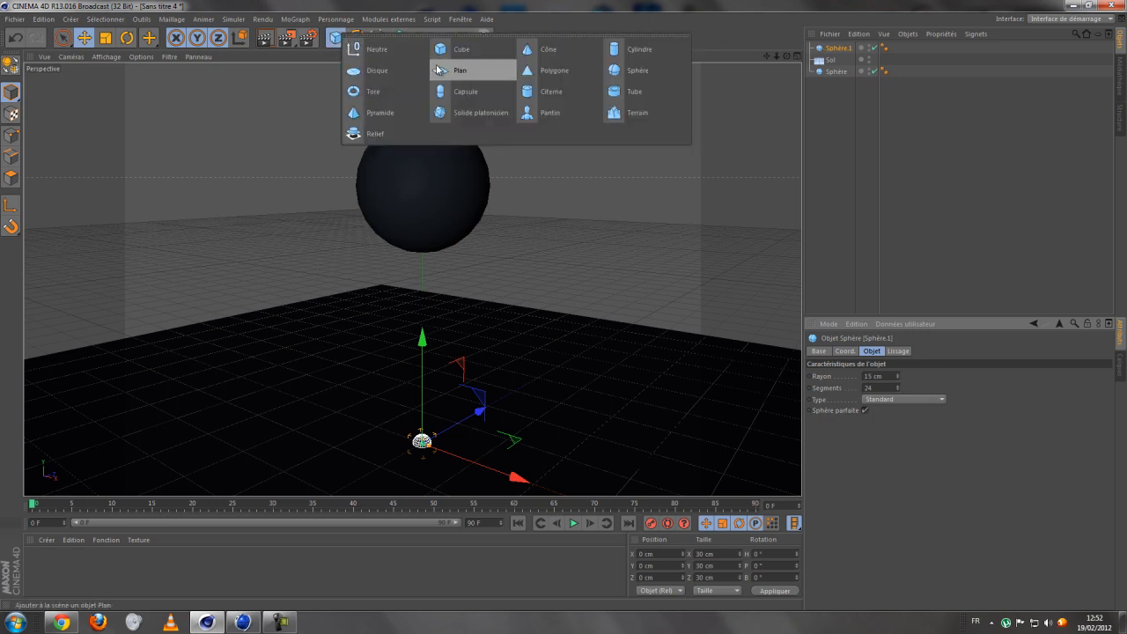
left_click(383, 113)
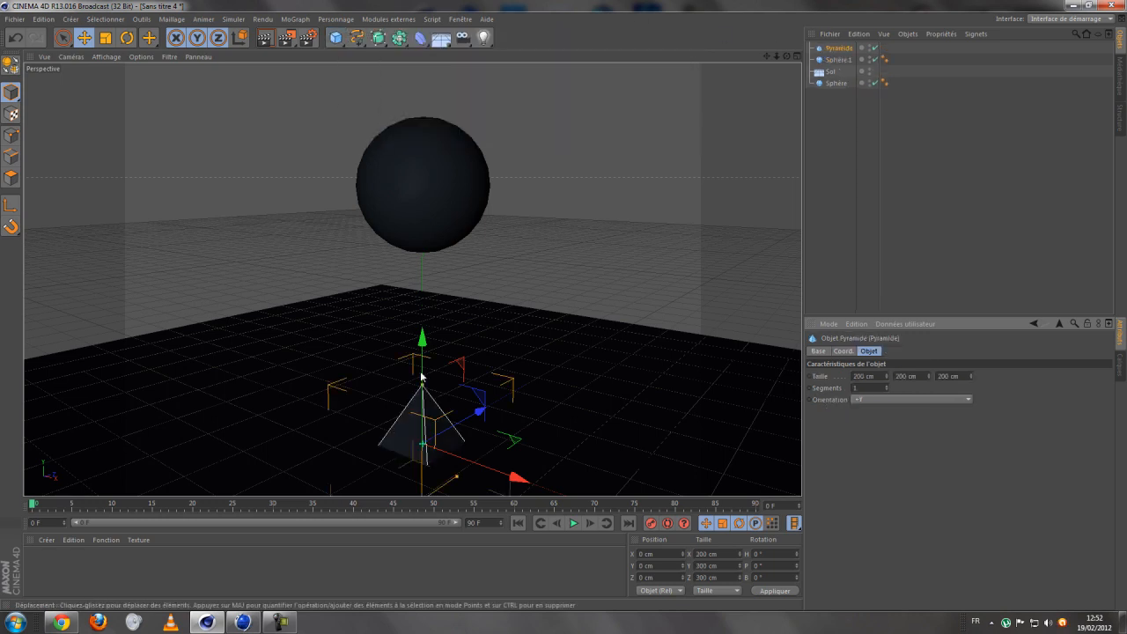
left_click(878, 376)
type("12")
key("Return")
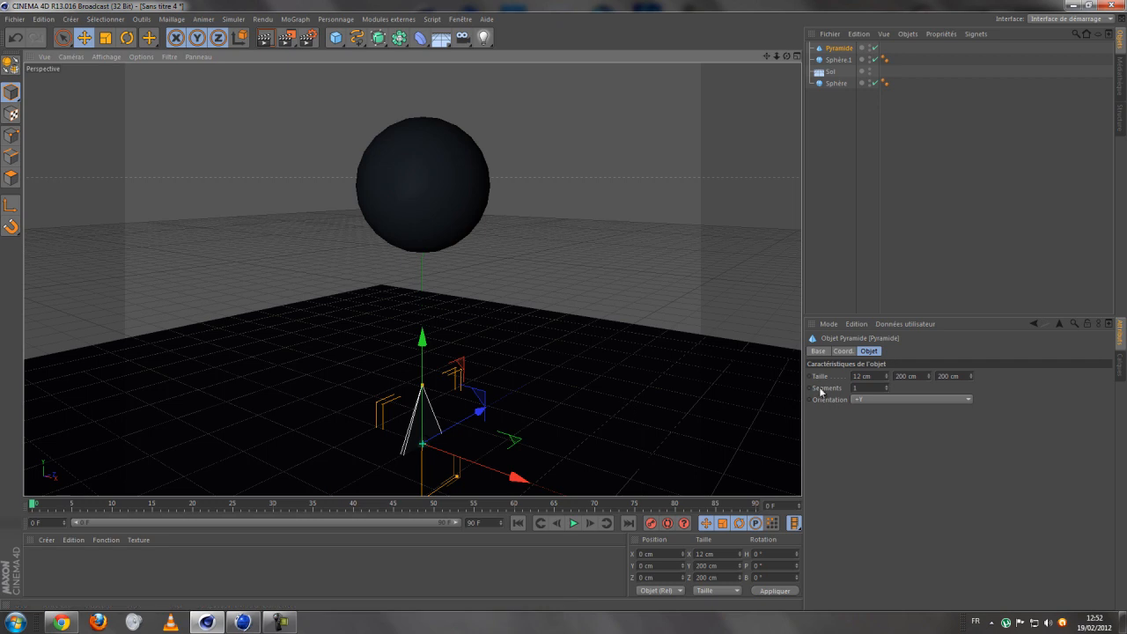
left_click_drag(918, 376, 841, 398)
type("1")
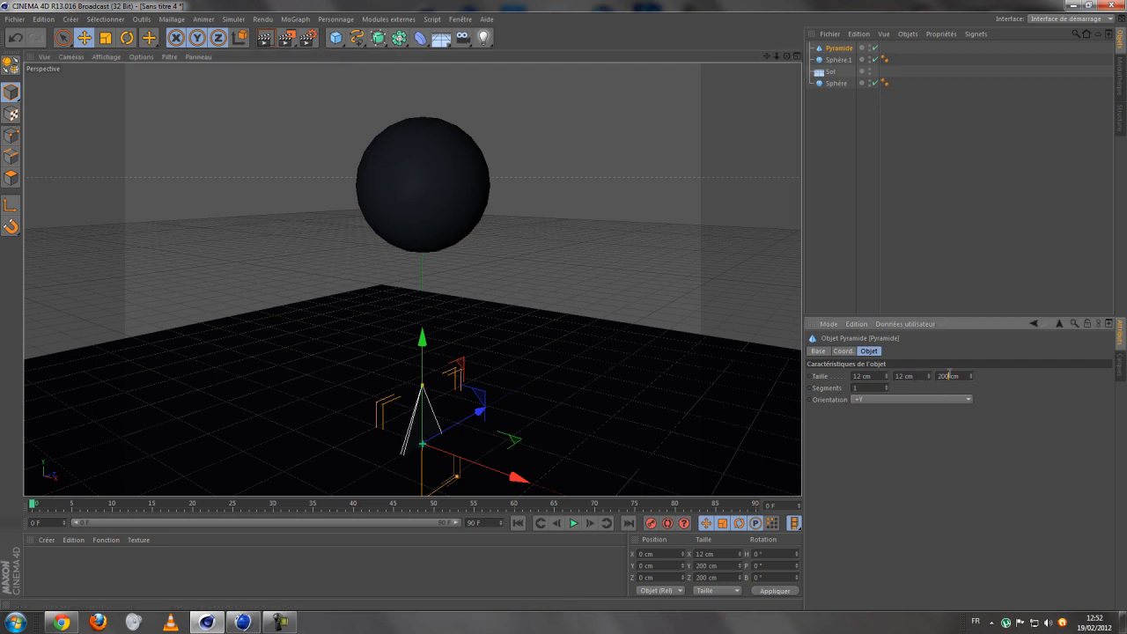
left_click_drag(949, 376, 935, 380)
type("12")
key("Return")
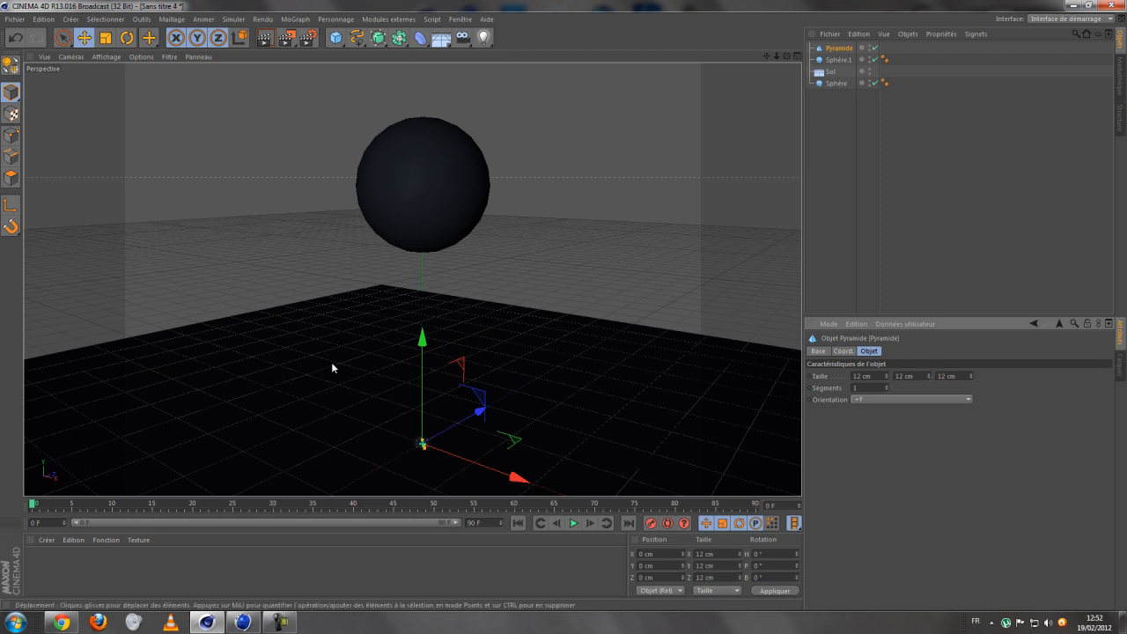
Step: Raise the pyramid to about 84 cm on the Y axis and resize it to 50 × 50 × 50 cm
left_click_drag(429, 349, 429, 300)
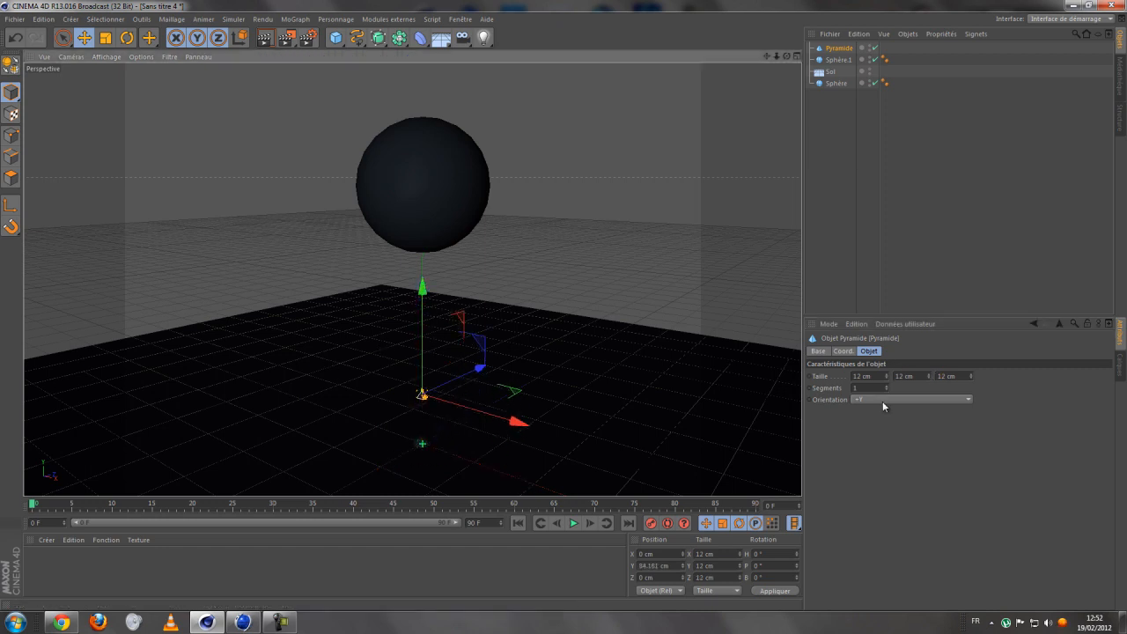
type("100")
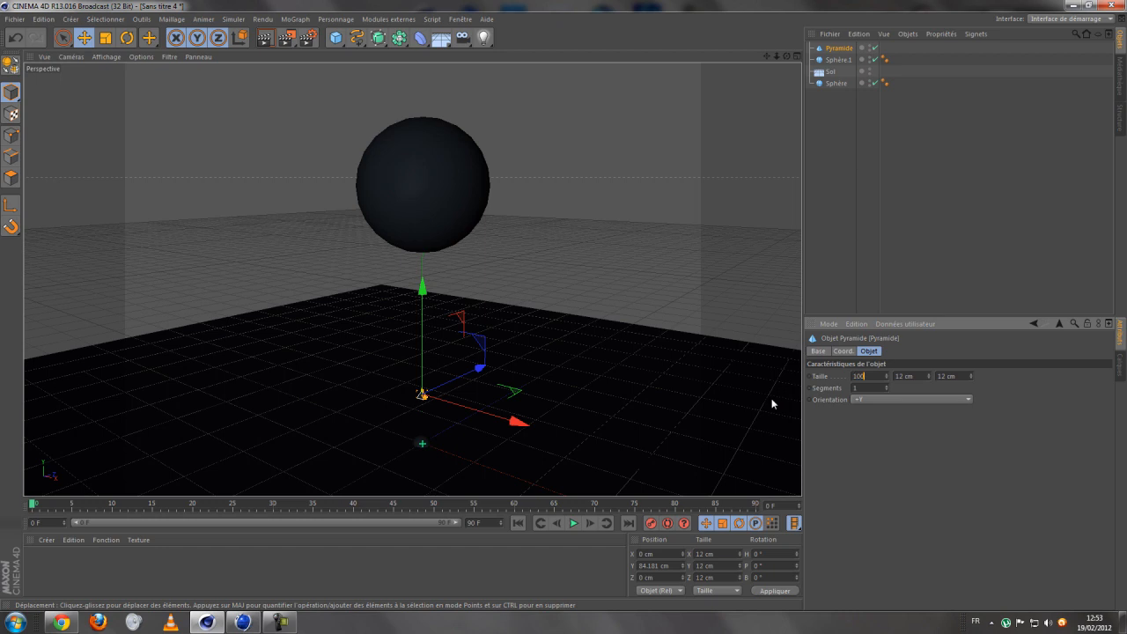
key("Tab")
left_click_drag(874, 377, 811, 392)
type("50")
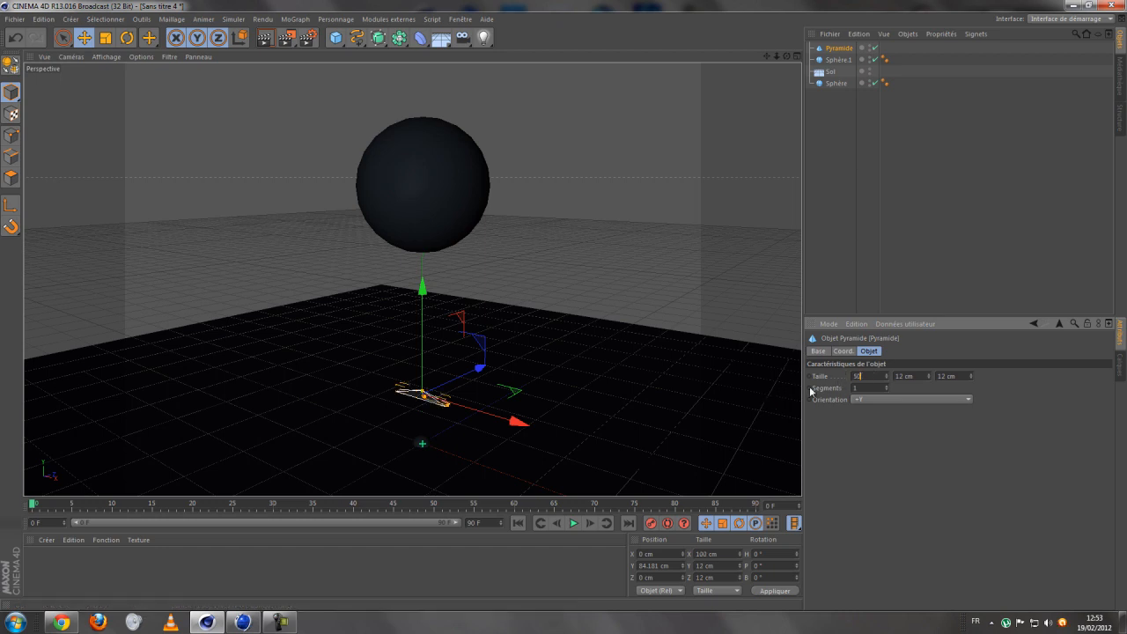
key("Tab")
type("5000")
key("Tab")
type("50")
key("Return")
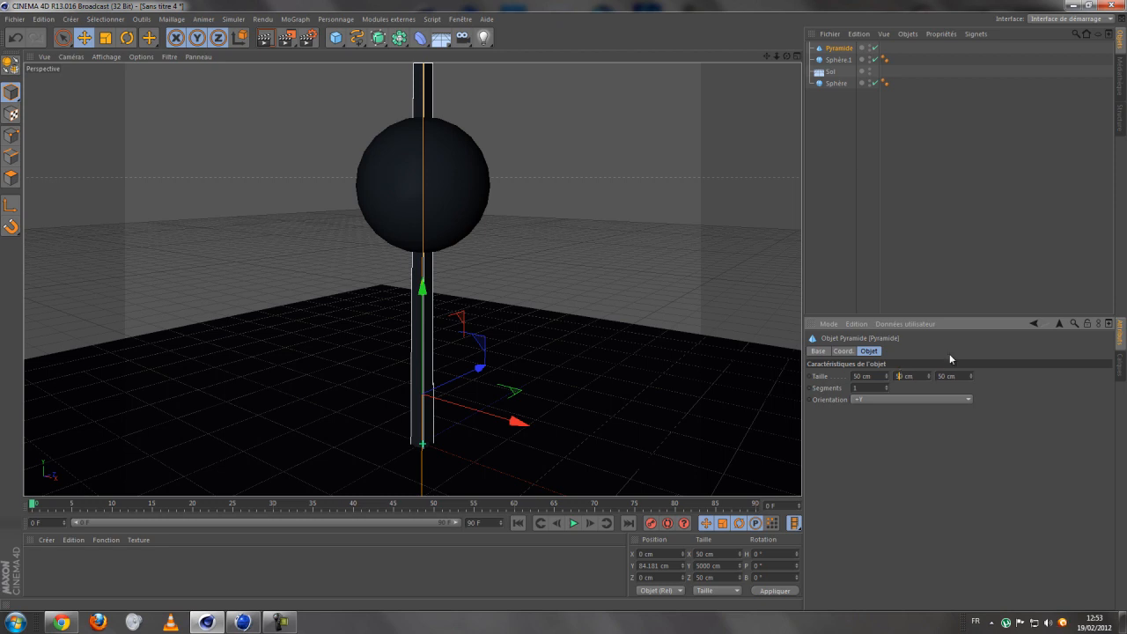
type("50")
key("Return")
Step: Move the small sphere to about X 60, Y 31, Z 45 cm beside the pyramid and set its radius to 20 cm
left_click(421, 442)
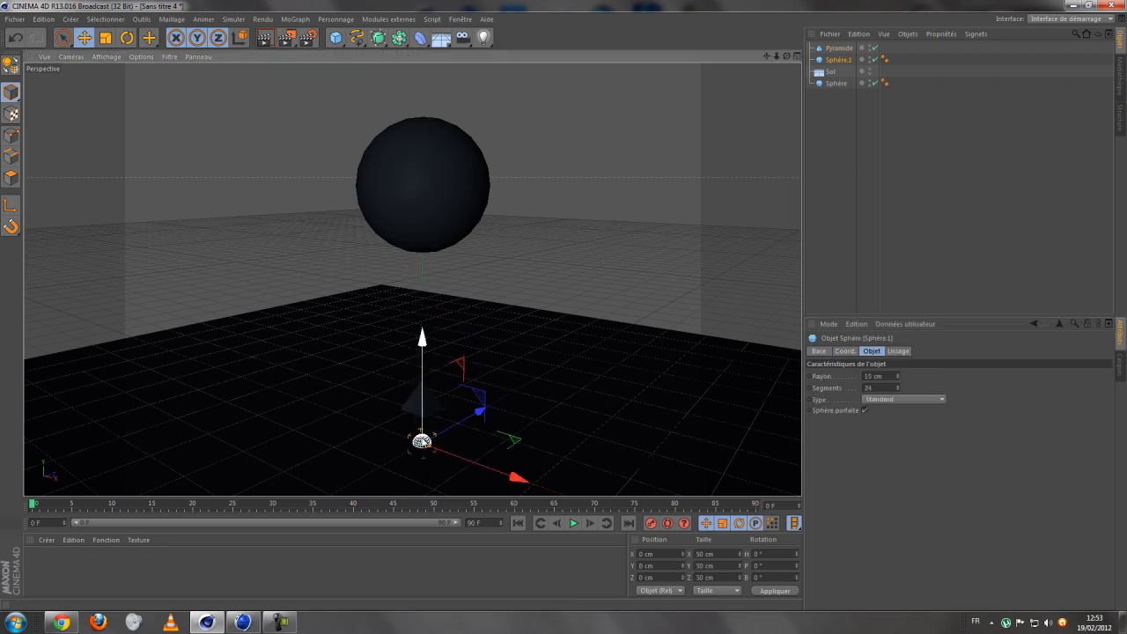
left_click_drag(460, 456, 506, 464)
left_click_drag(478, 397, 476, 375)
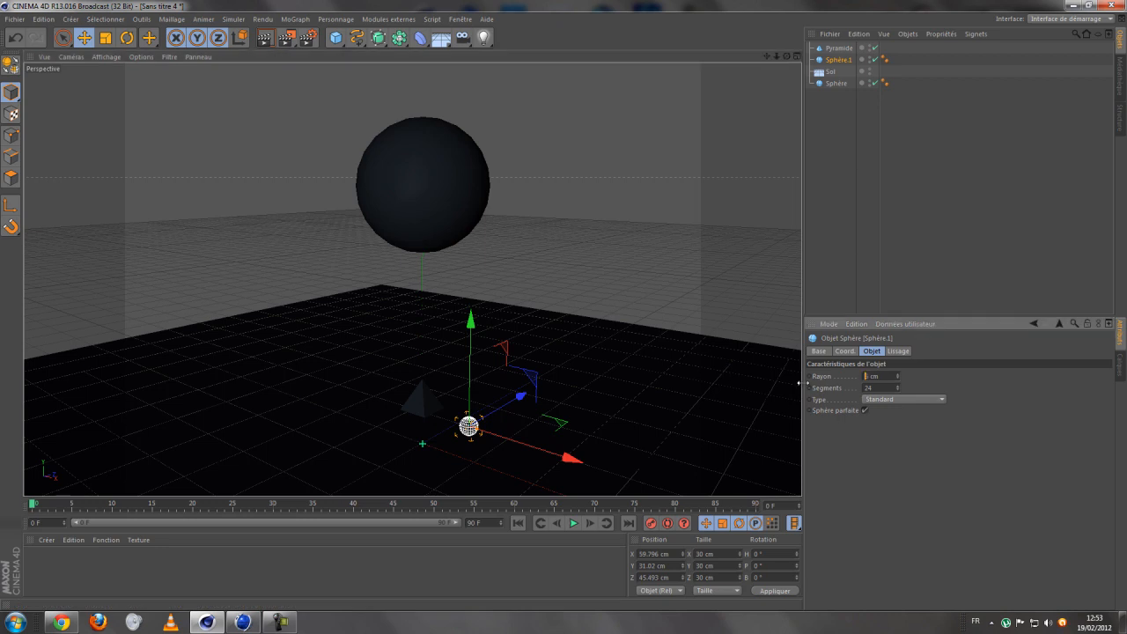
type("20")
key("Return")
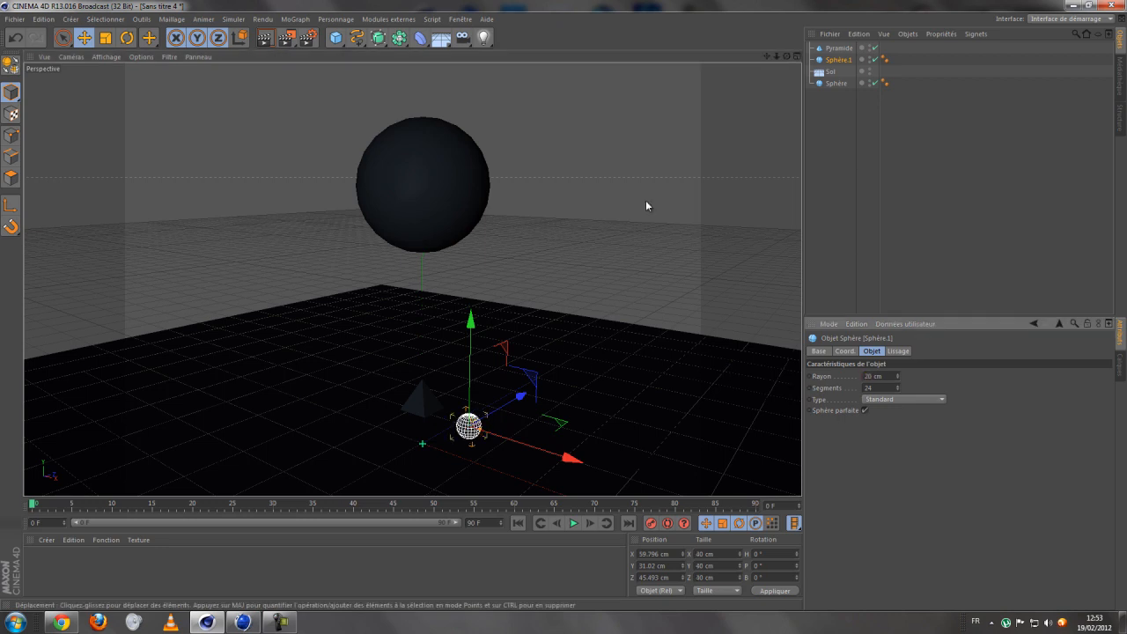
Step: Set the large sphere's radius to 150 cm
left_click(436, 152)
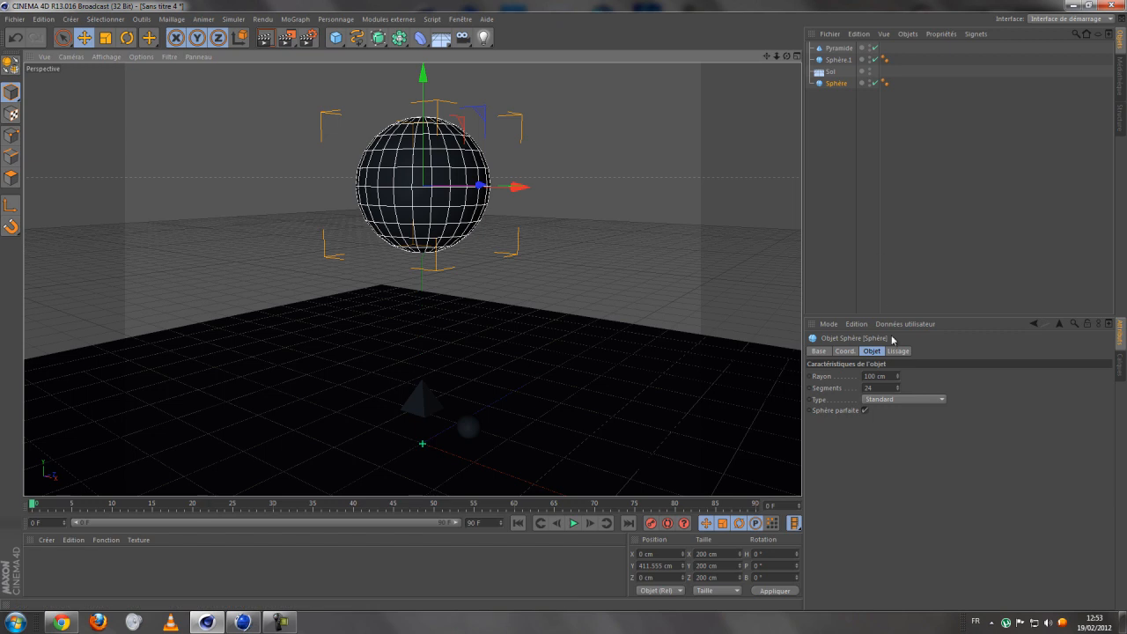
double_click(885, 381)
type("15000")
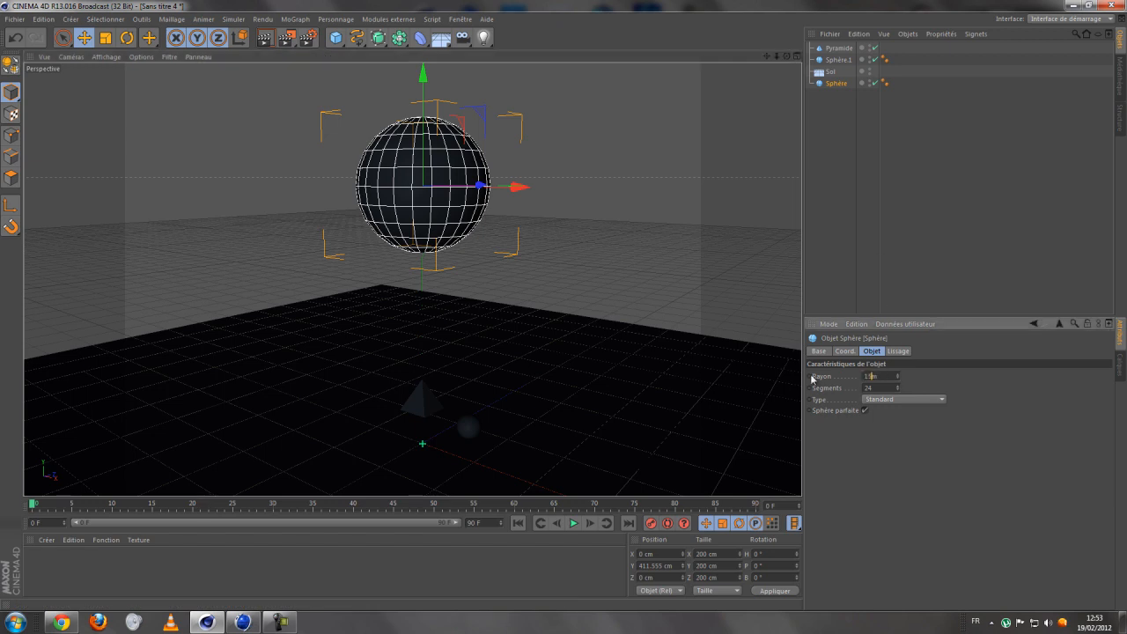
key("Return")
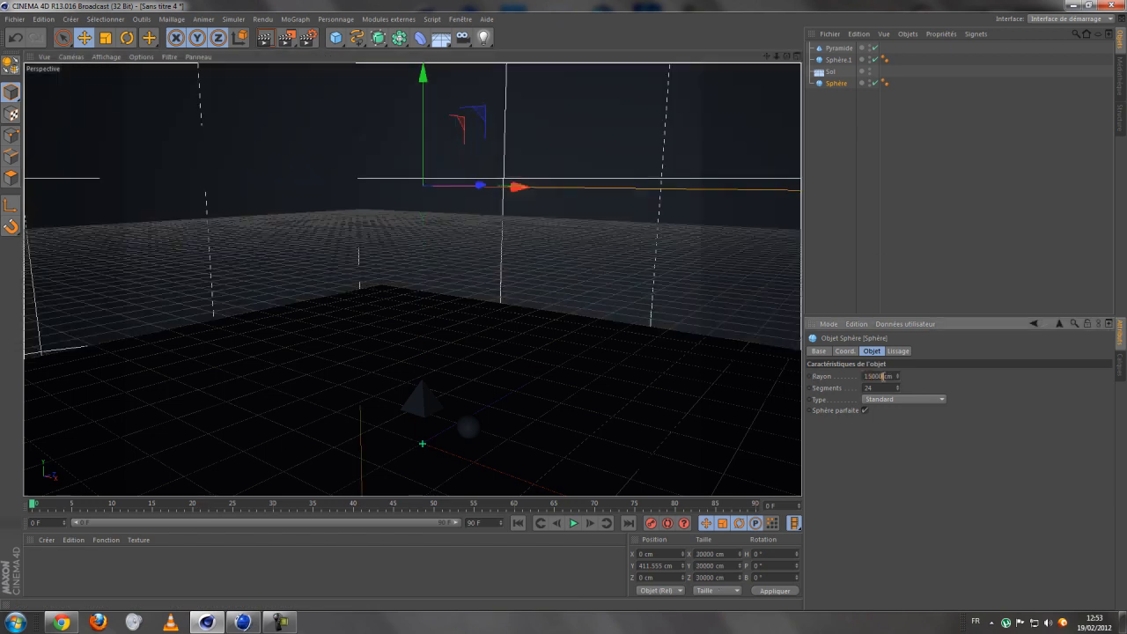
key("Return")
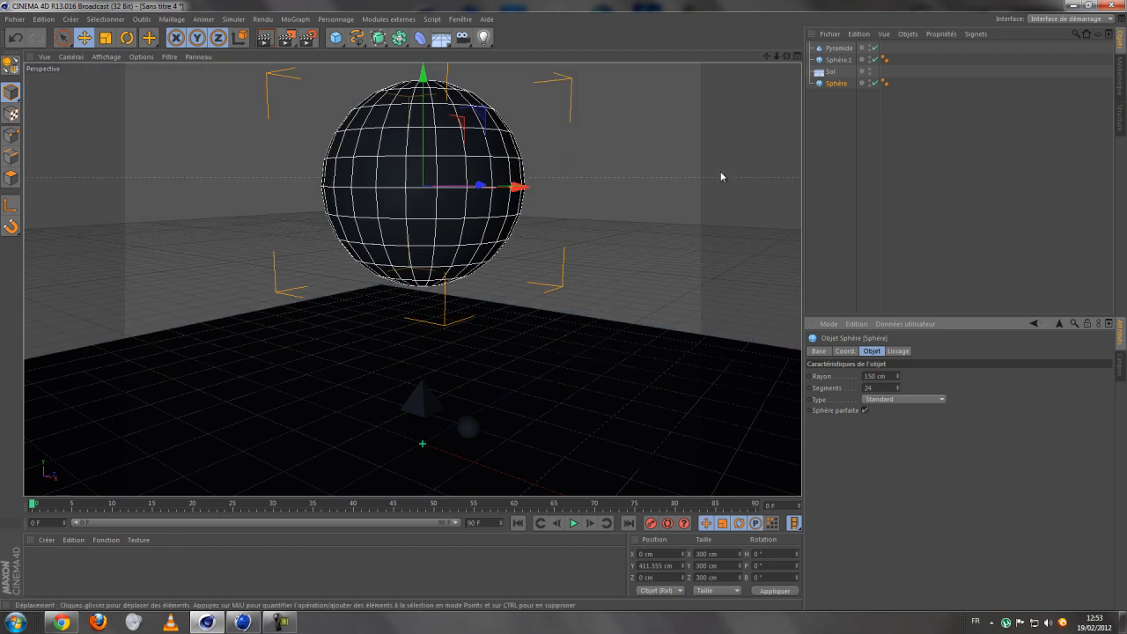
Step: Rename the large sphere as CENTRE
left_click_drag(900, 65, 775, 13)
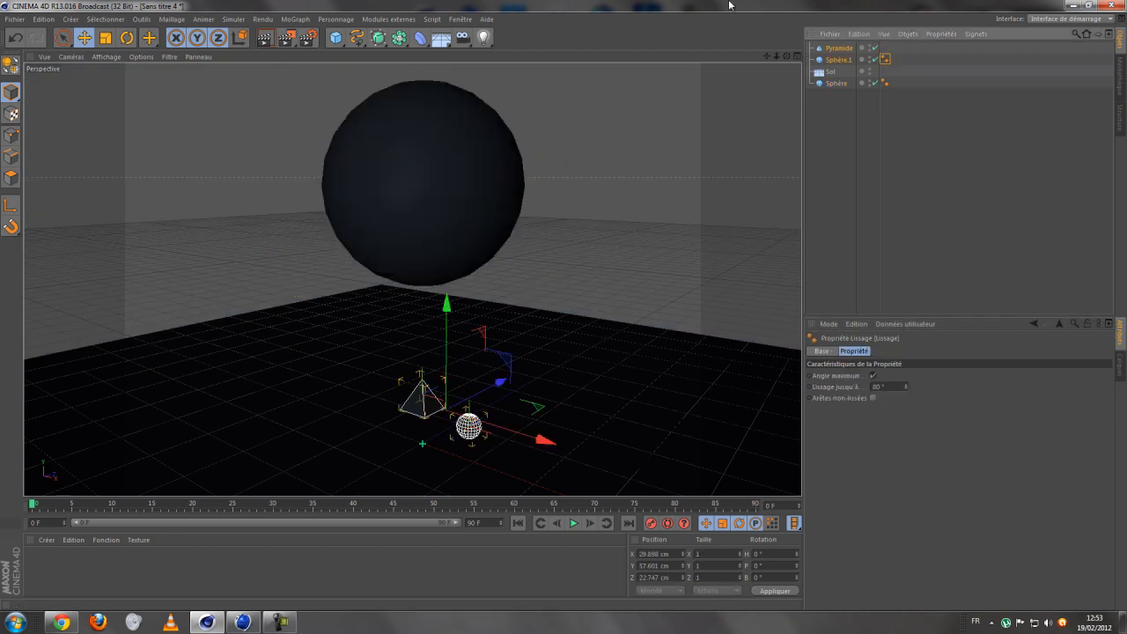
left_click(837, 83)
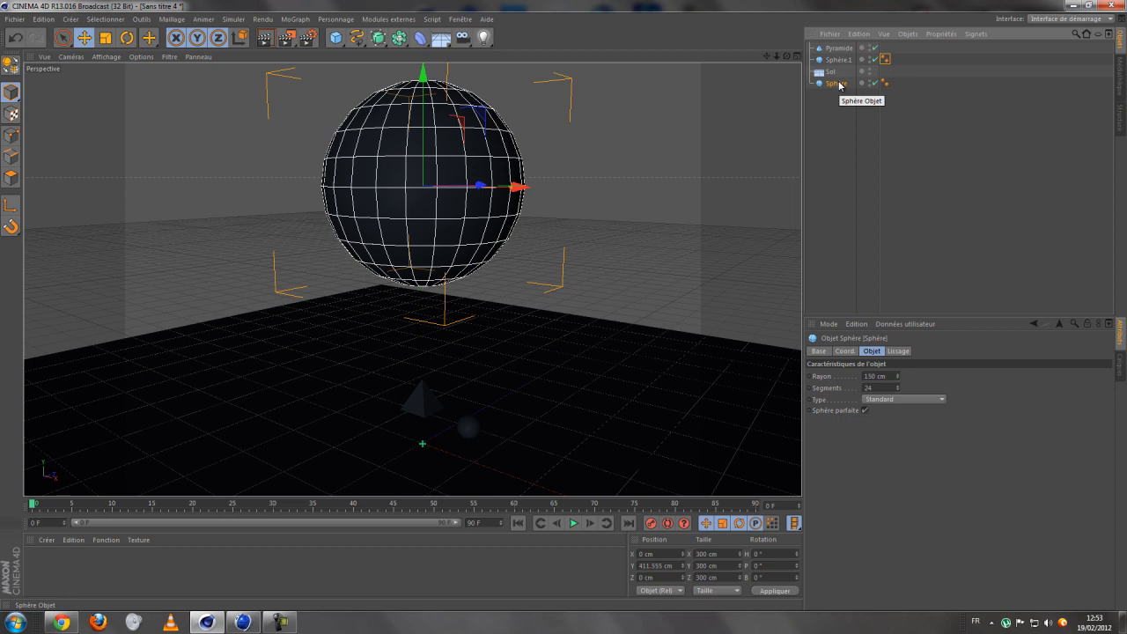
double_click(838, 84)
type("cer")
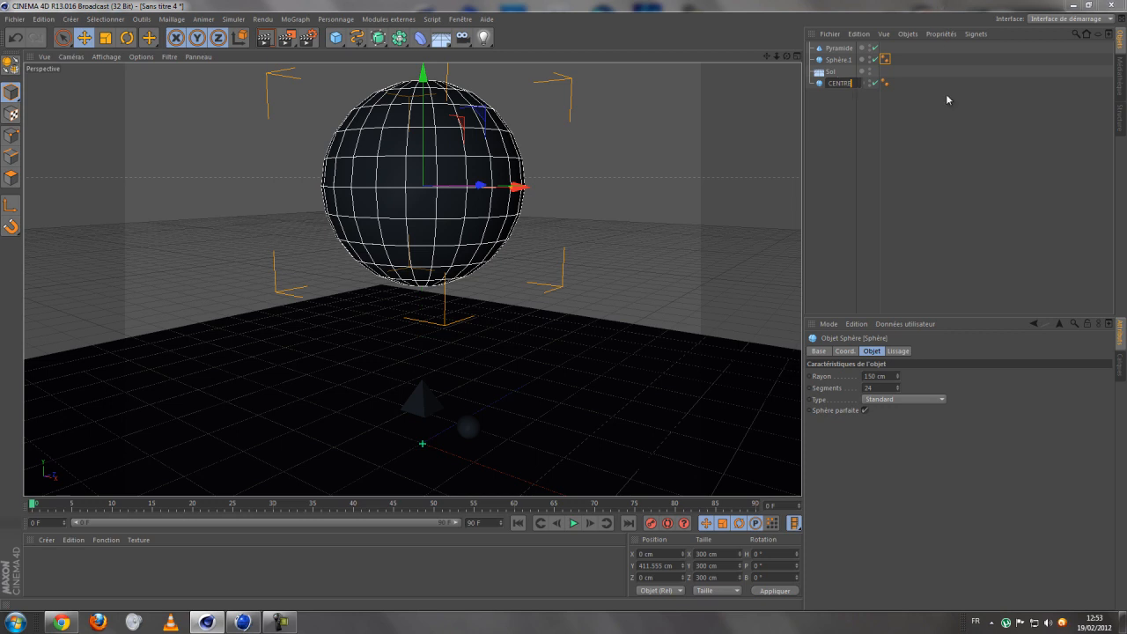
key("Return")
Step: Rename both the small sphere and the pyramid as CLONE
left_click_drag(905, 64, 797, 30)
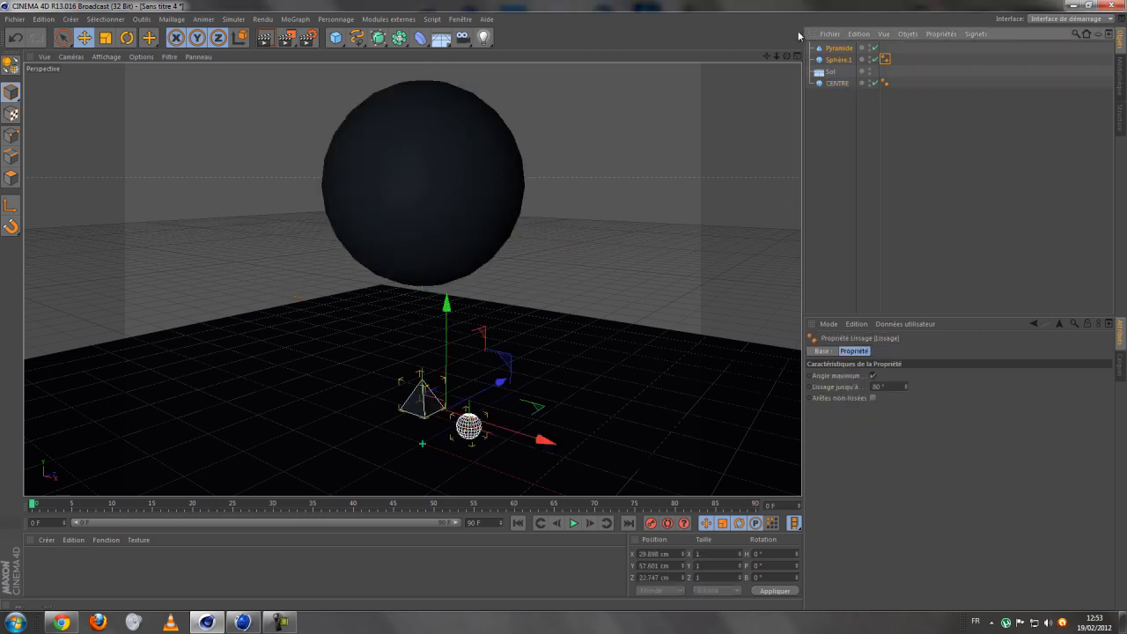
double_click(837, 83)
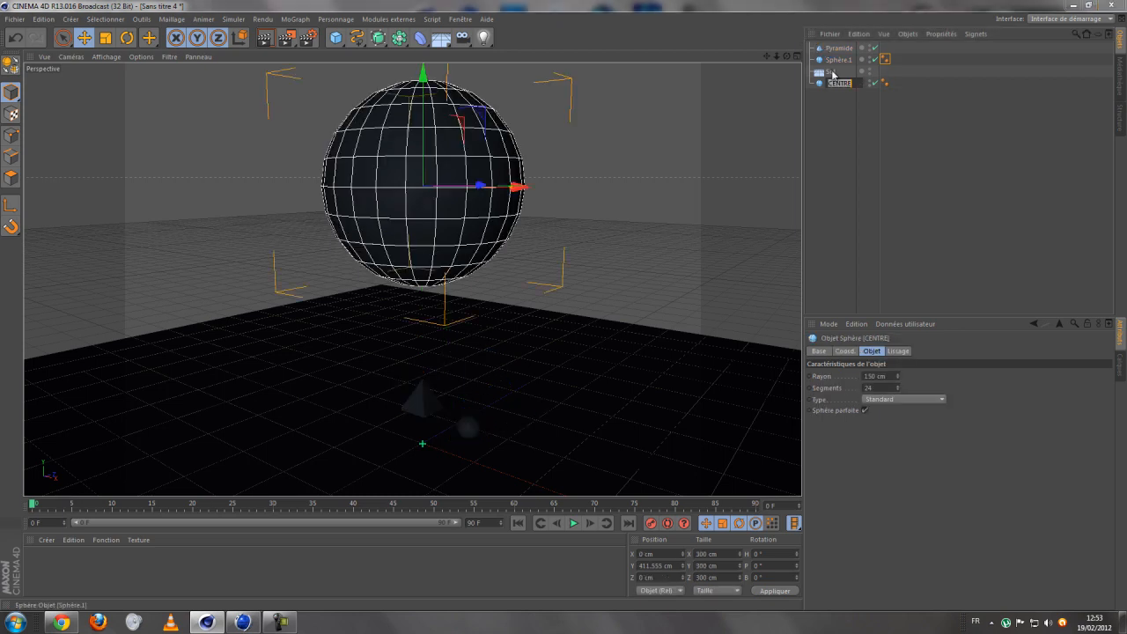
key("Return")
double_click(839, 59)
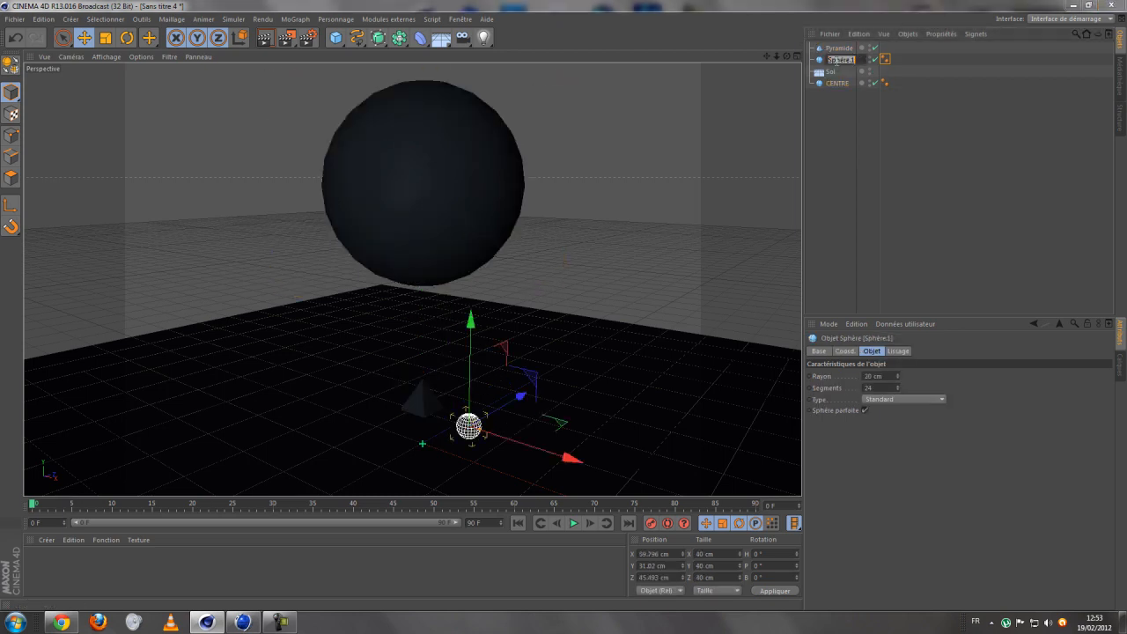
type("é")
key("Return")
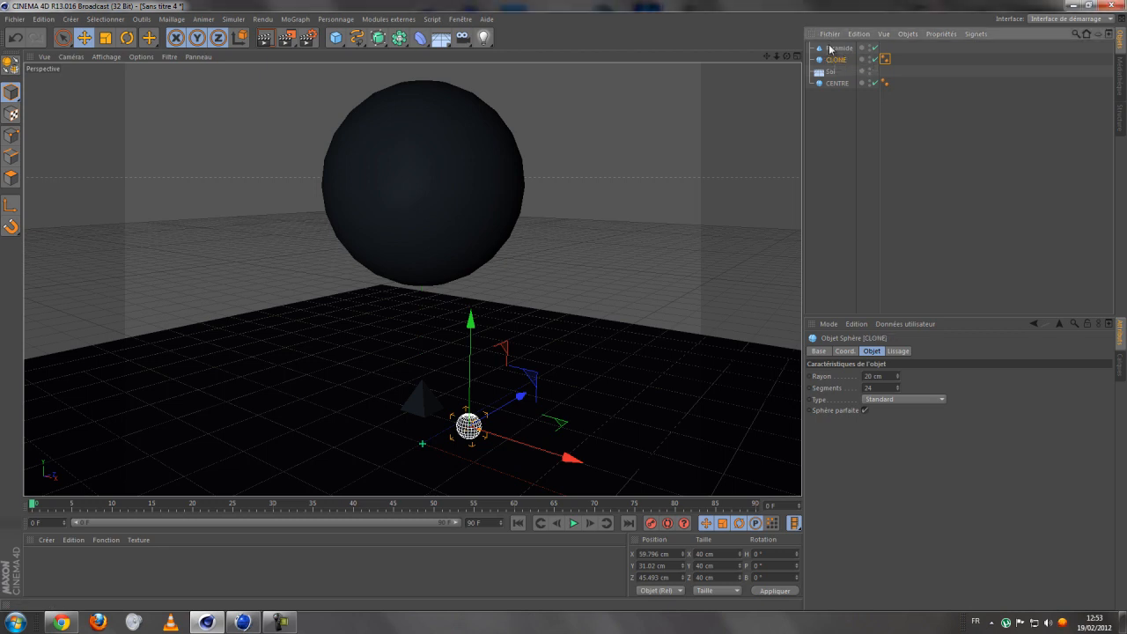
double_click(833, 48)
type("LONE")
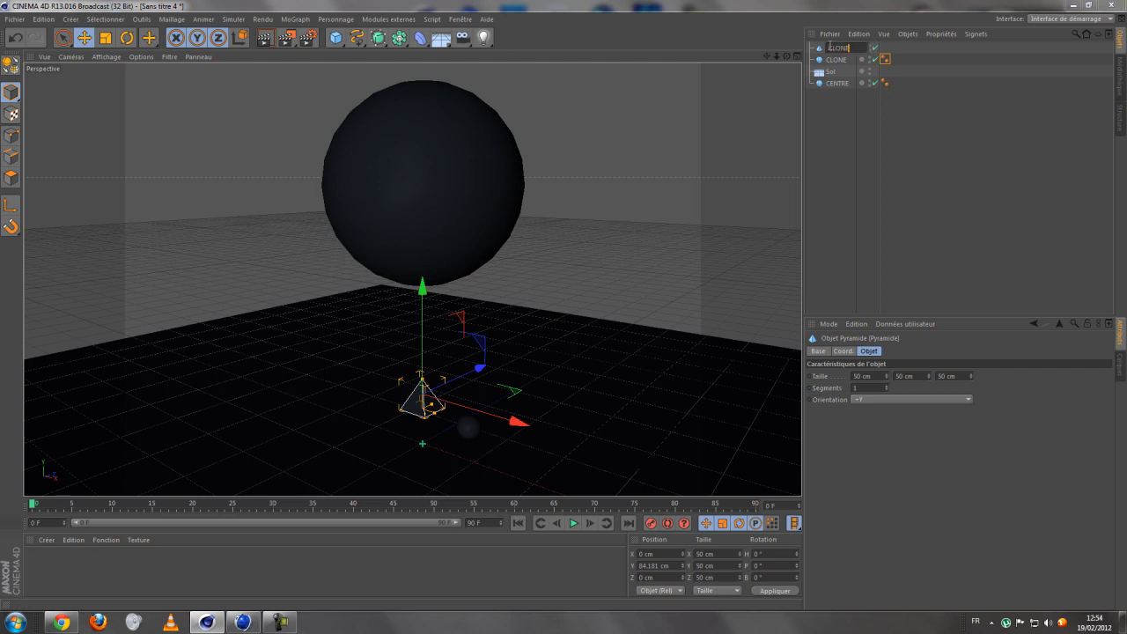
key("Return")
Step: Select the two CLONE objects and add a MoGraph Cloner to the scene
left_click(881, 59)
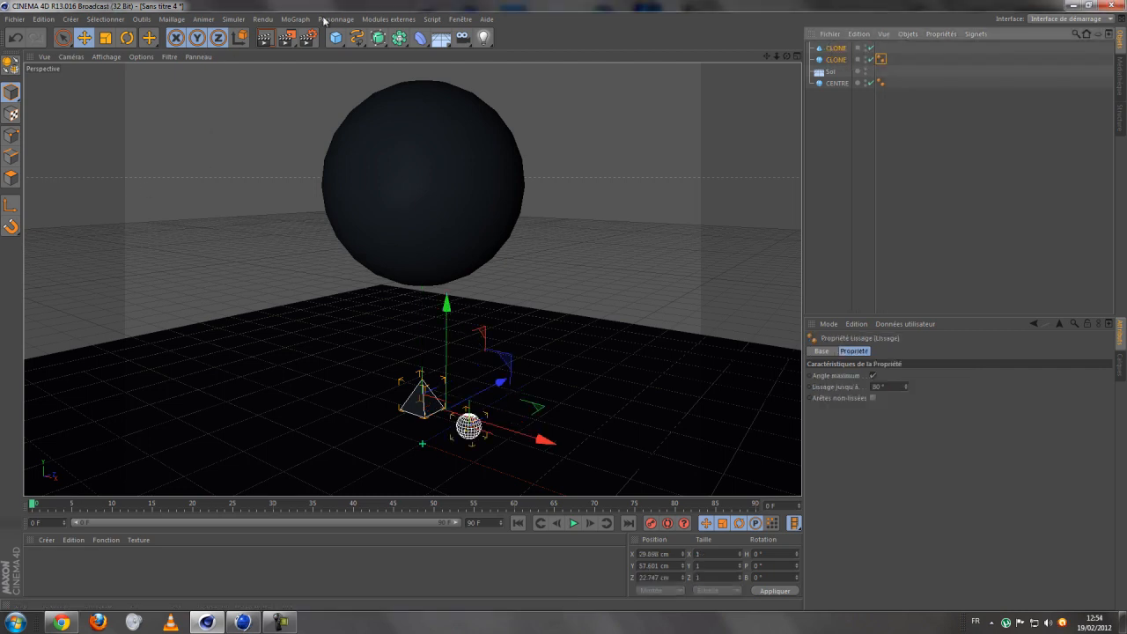
left_click(295, 19)
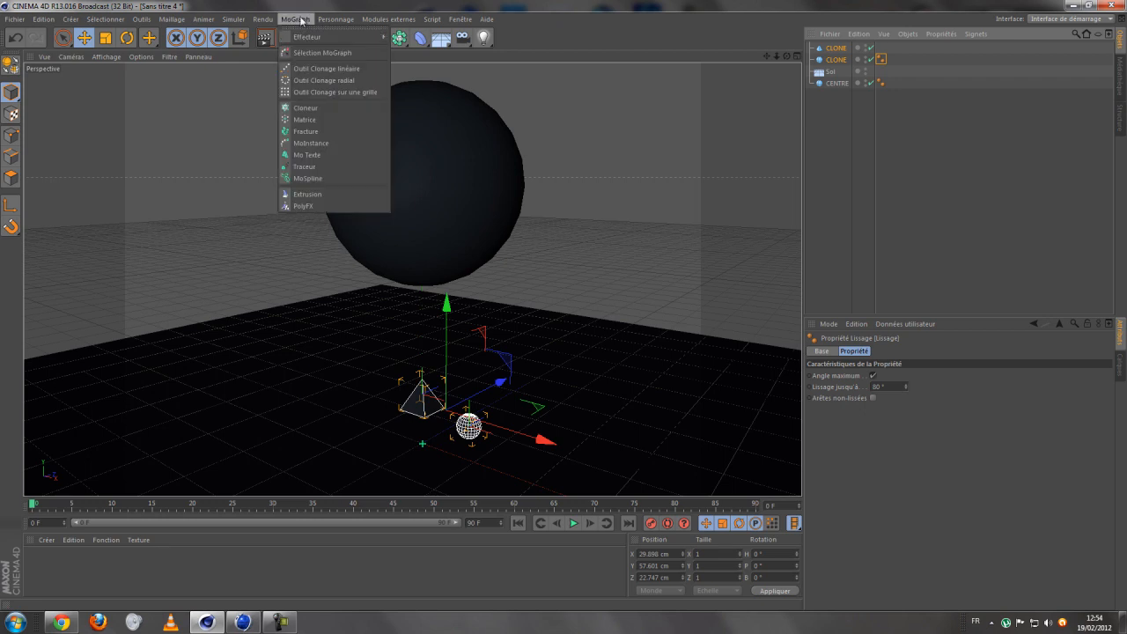
left_click(306, 108)
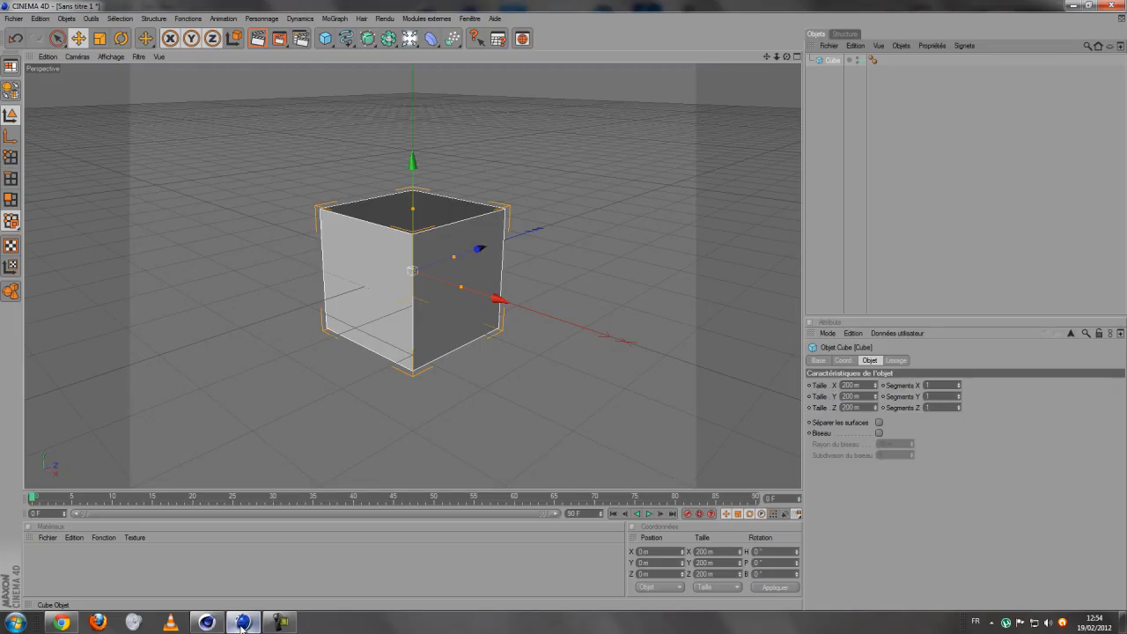
Step: Switch to the older Cinema 4D window and examine where its MoGraph commands offer the cloner object
left_click(314, 19)
mouse_move(335, 18)
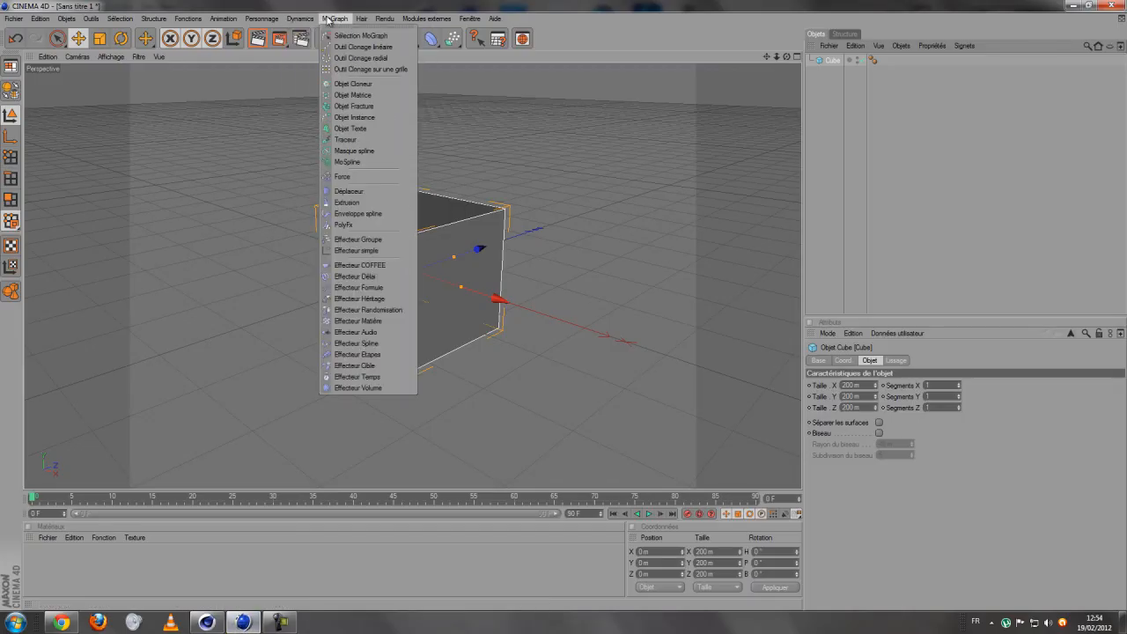
left_click(361, 85)
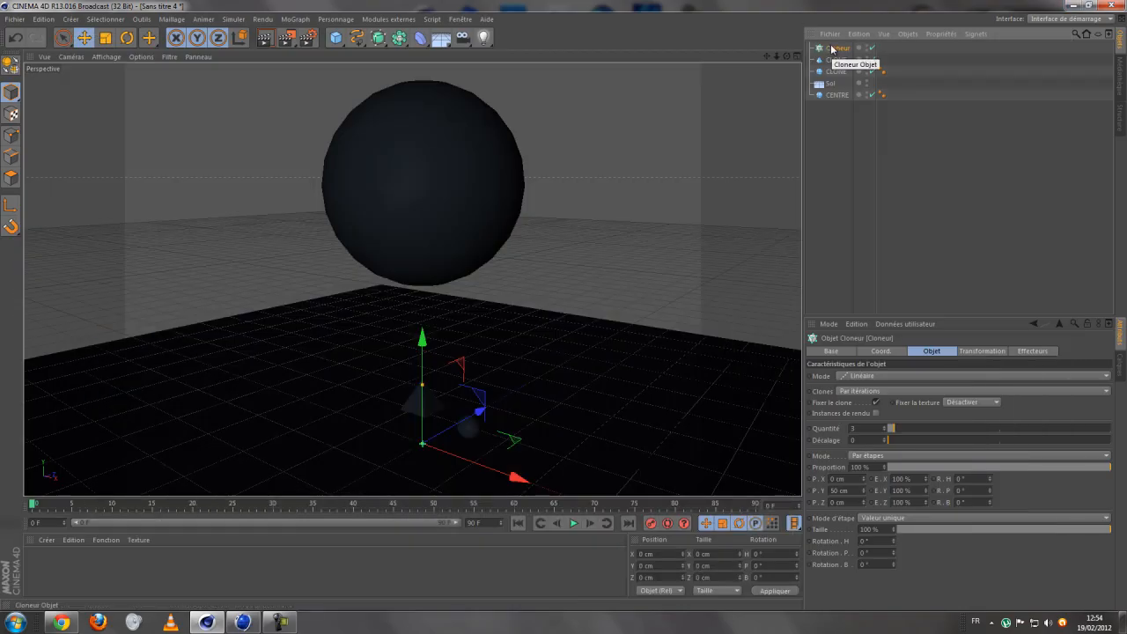
Step: Nest the CLONE sphere and CLONE pyramid under the Cloner, collapse its hierarchy and select the Cloner
mouse_move(900, 69)
left_mouse_down()
mouse_move(814, 52)
mouse_move(839, 55)
left_mouse_up()
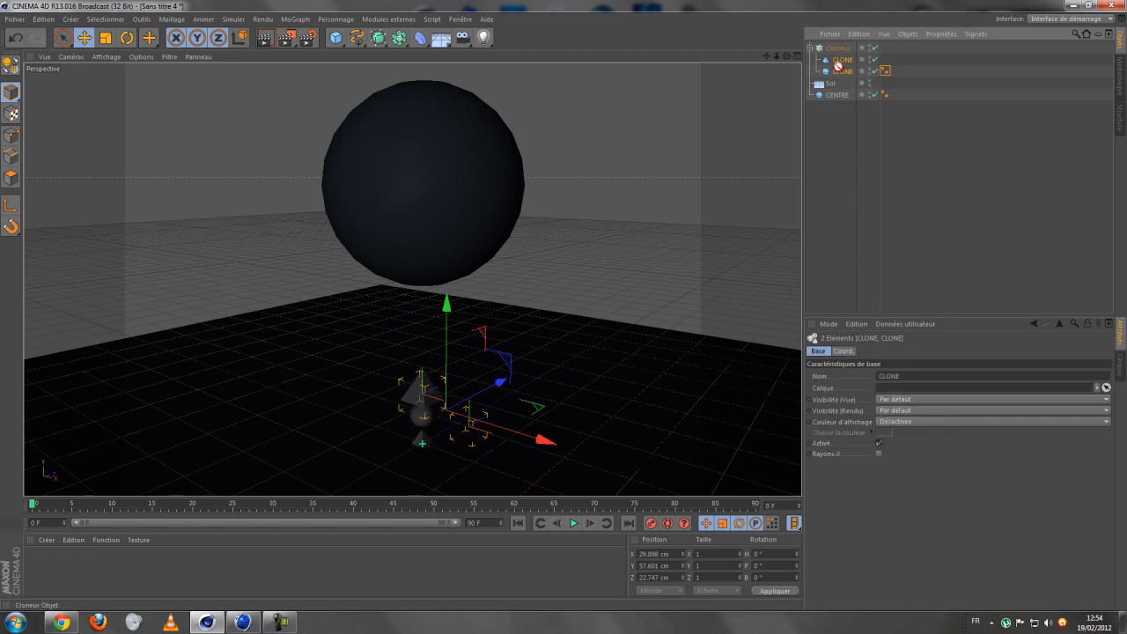
key("ctrl+z")
left_click_drag(837, 58, 845, 53)
left_click(810, 48)
left_click(837, 48)
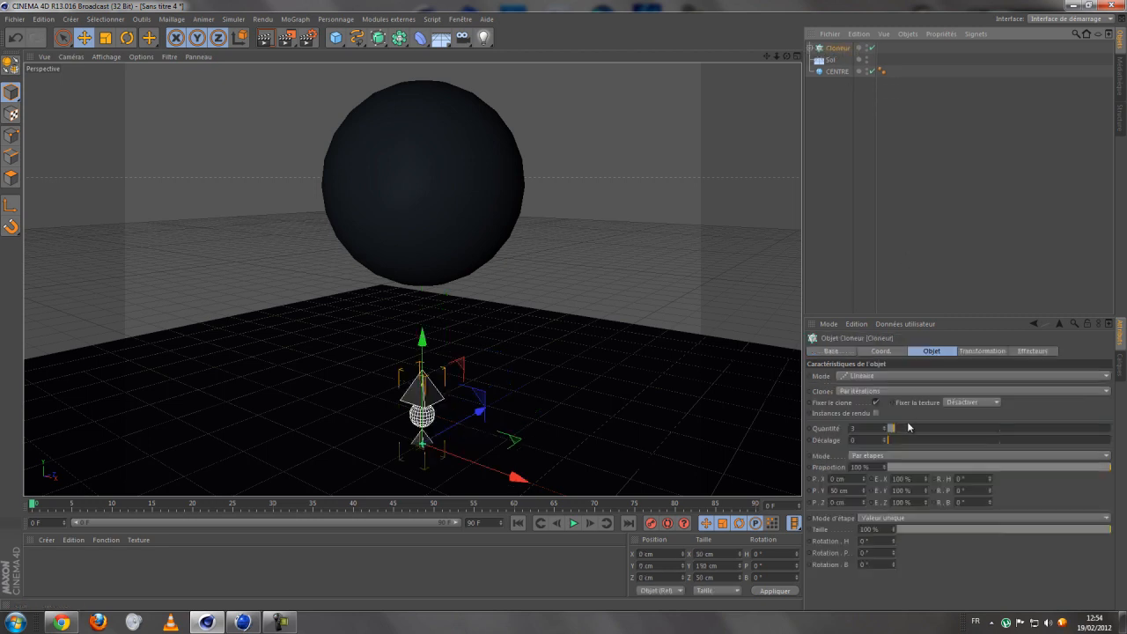
Step: Set the Cloner's mode to grid distribution (Répartition sur une grille) and raise it to about 96 cm on the Y axis
left_click(889, 376)
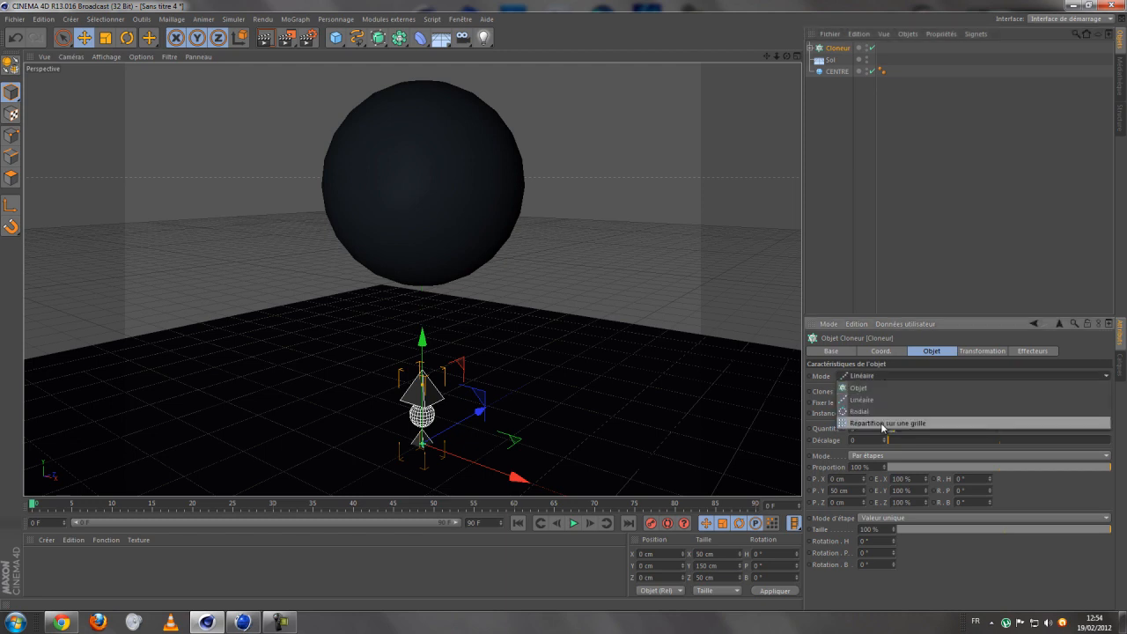
left_click(882, 424)
left_click_drag(423, 340, 423, 280)
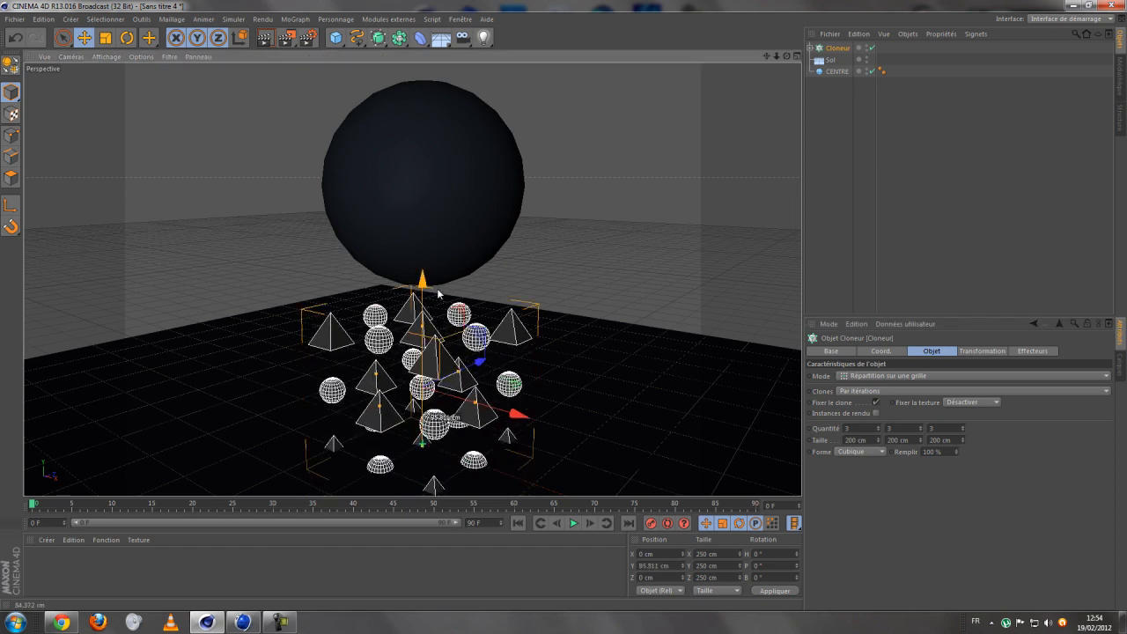
Step: Try the Cloner's Radial and Linéaire modes and return it to Répartition sur une grille
left_click(898, 378)
left_click(891, 410)
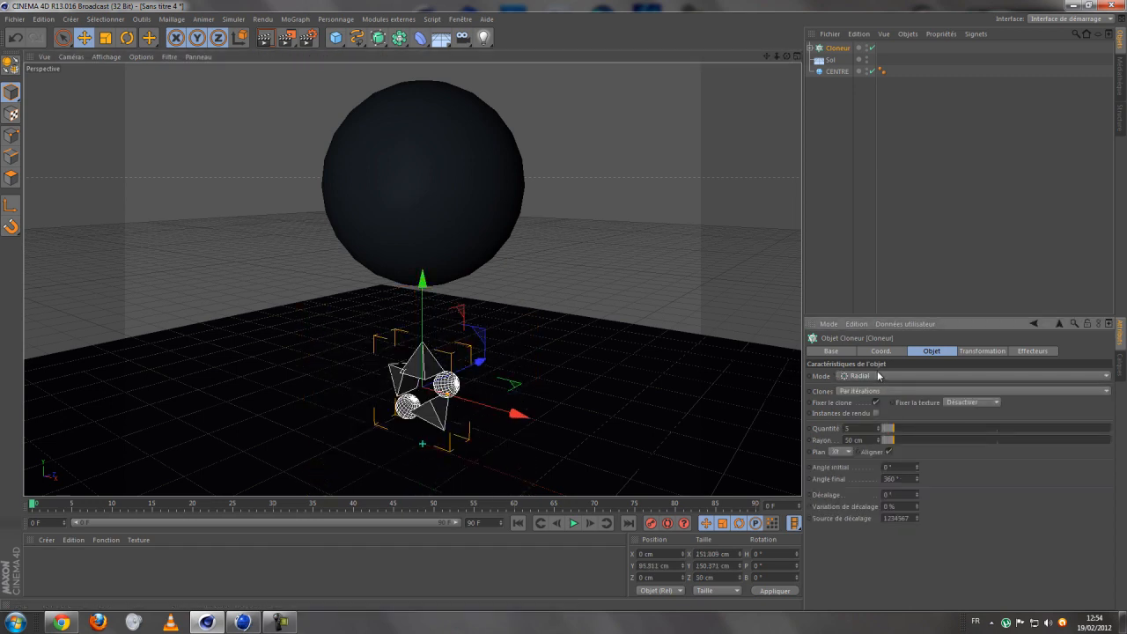
left_click(879, 378)
left_click(865, 400)
left_click(863, 378)
left_click(856, 426)
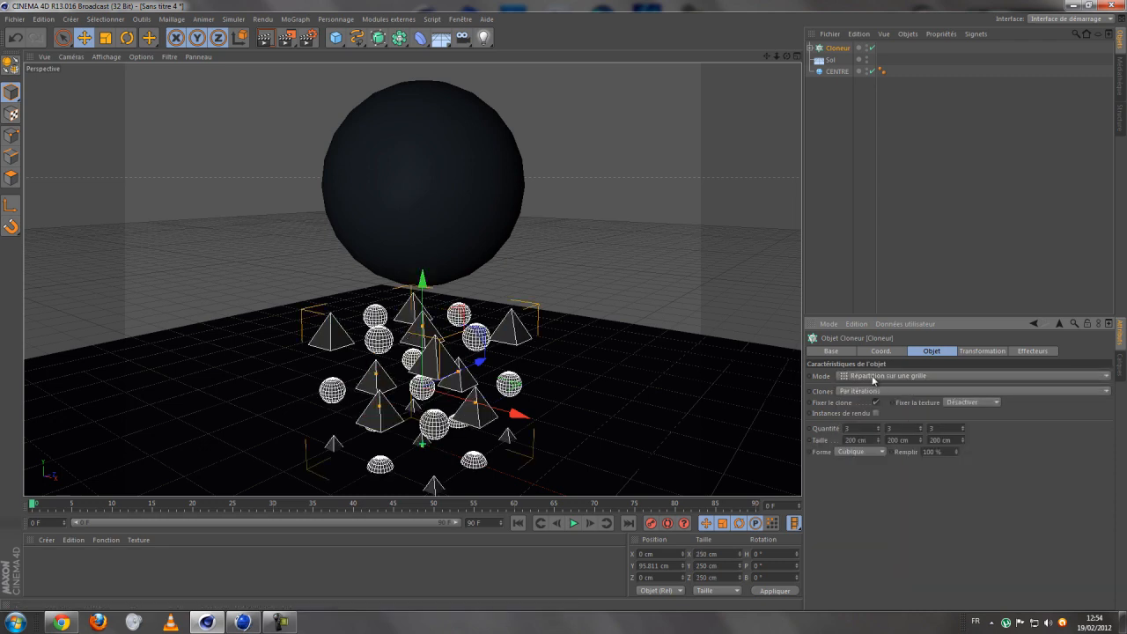
Step: Set the Cloner's grid quantity to 5 × 5 × 5
left_click_drag(864, 429, 653, 436)
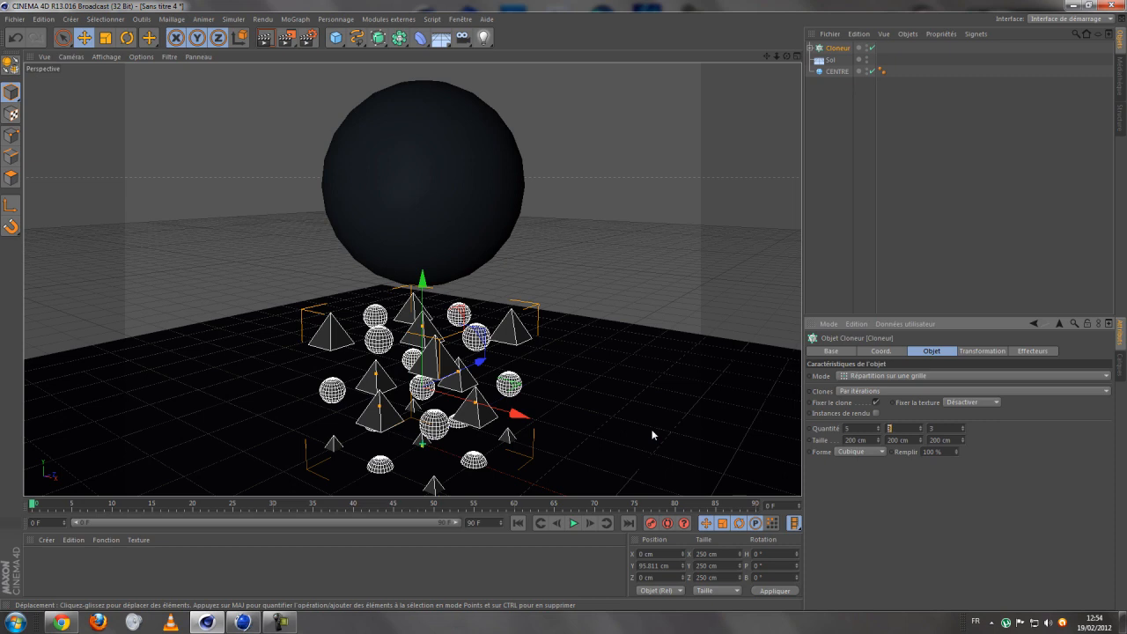
key("Tab")
type("5")
key("Tab")
type("5")
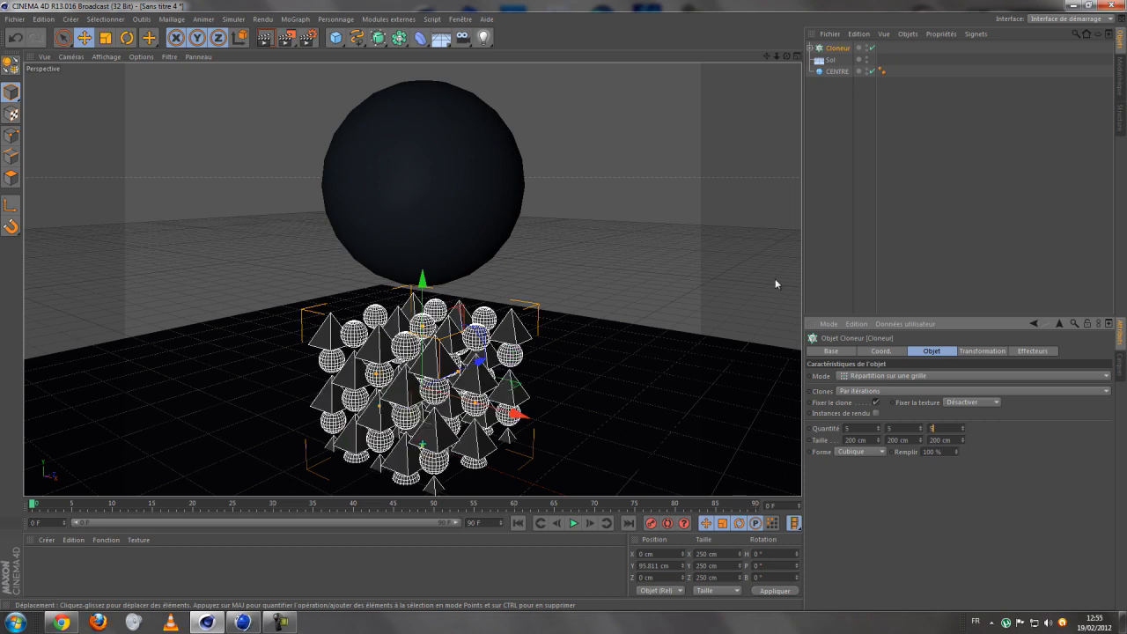
left_click(860, 247)
Step: Spread the clone grid across the floor to about 604 cm on X and 840 cm on Z
left_click(489, 414)
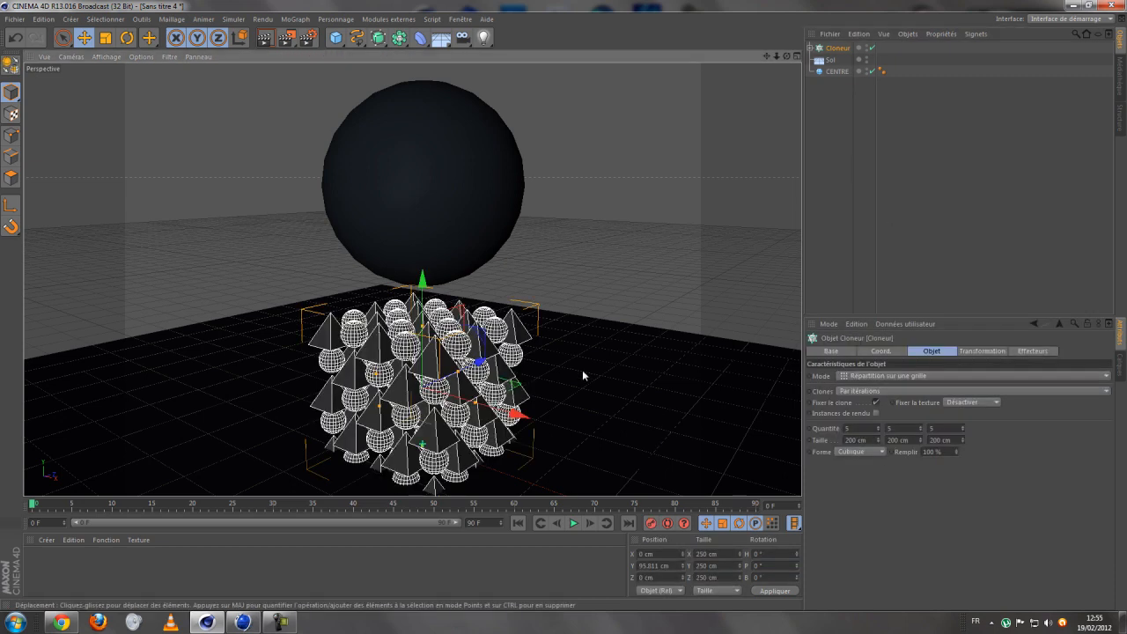
left_click_drag(550, 408, 670, 409)
left_click_drag(377, 408, 151, 457)
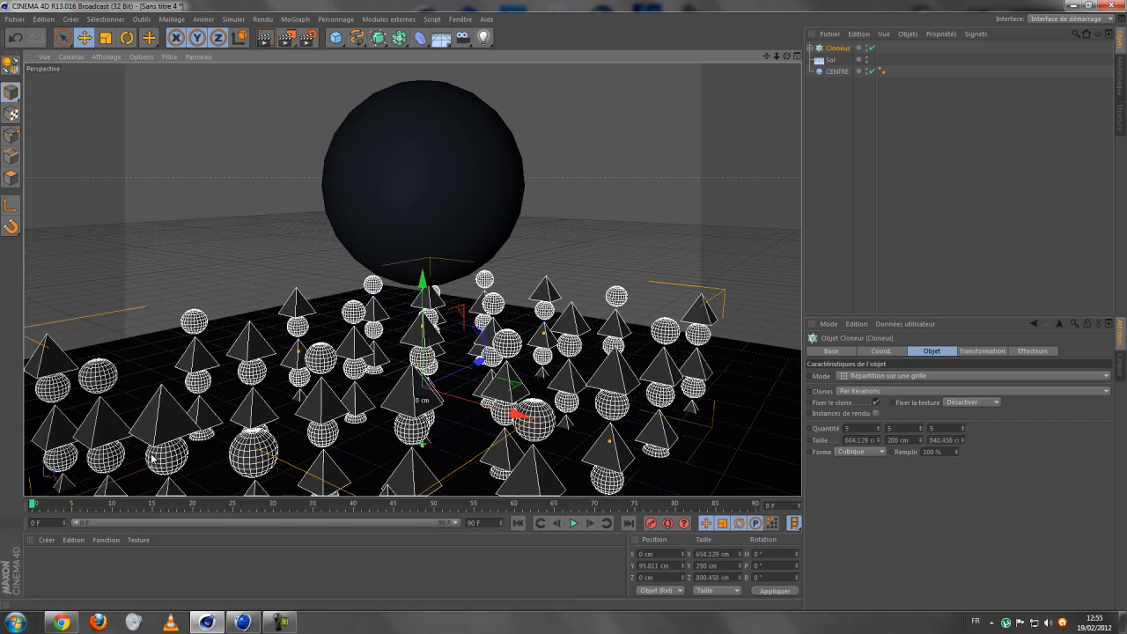
Step: Raise the CENTRE sphere to about 539 cm on the Y axis
left_click(368, 238)
left_click_drag(421, 31, 423, 5)
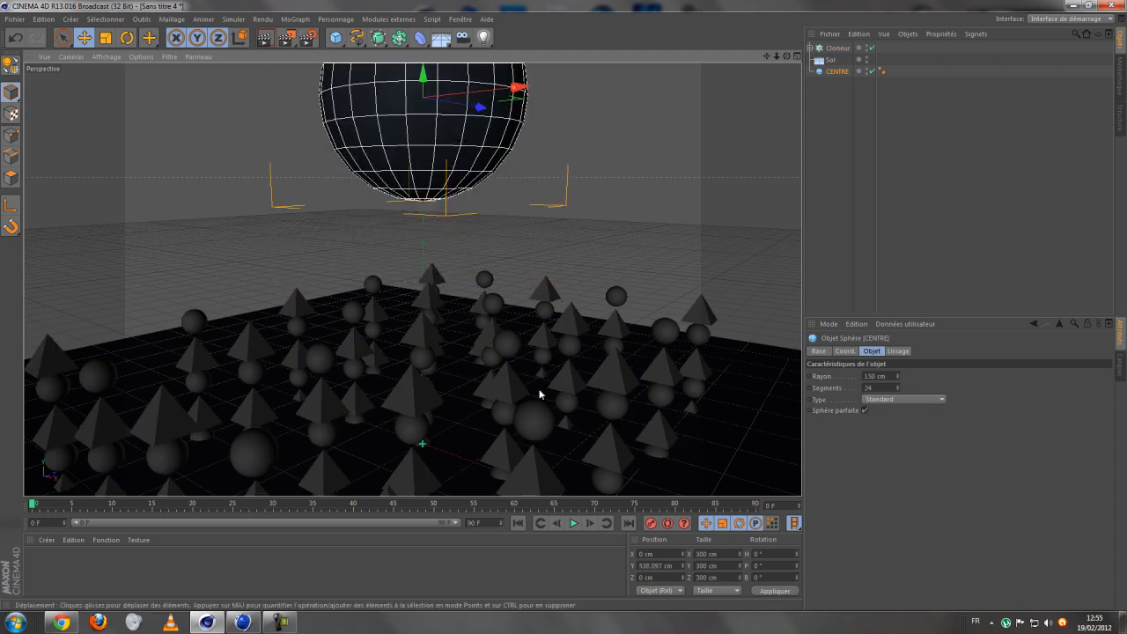
scroll(597, 104, "down", 3)
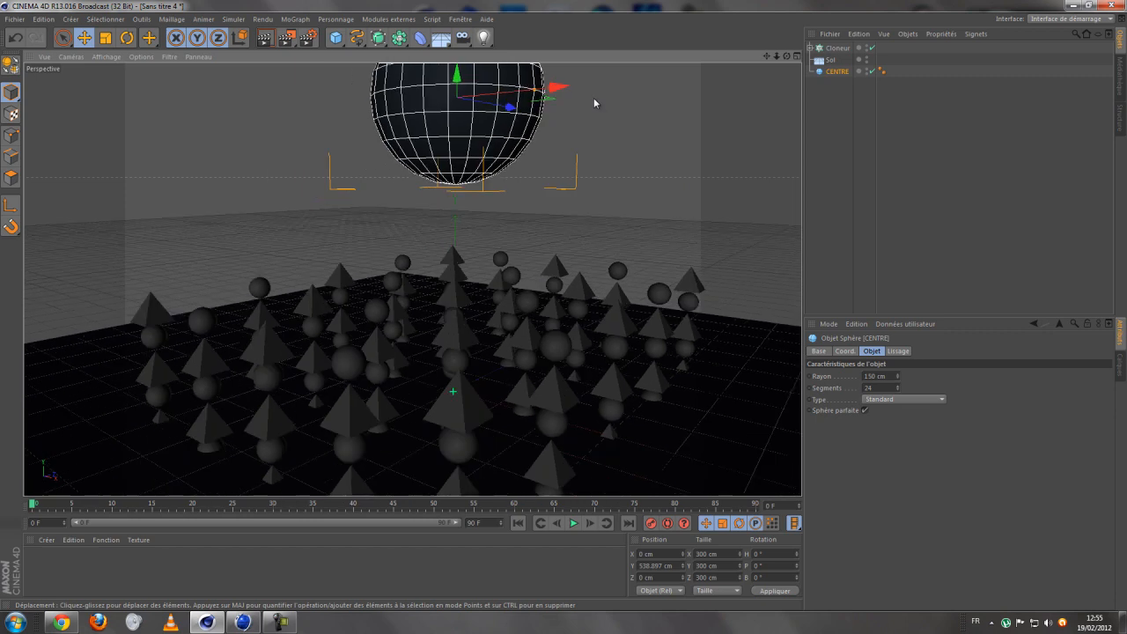
Step: Set the render output to the HDV 1080 25 film/video preset and close the render settings
left_click(309, 38)
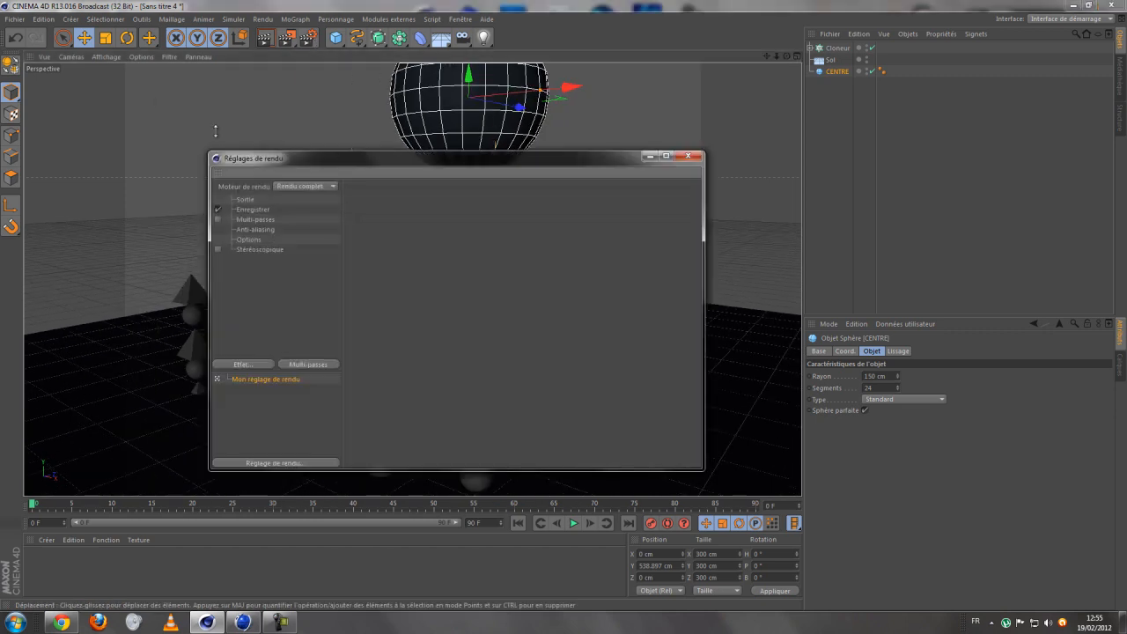
left_click(247, 200)
left_click(358, 199)
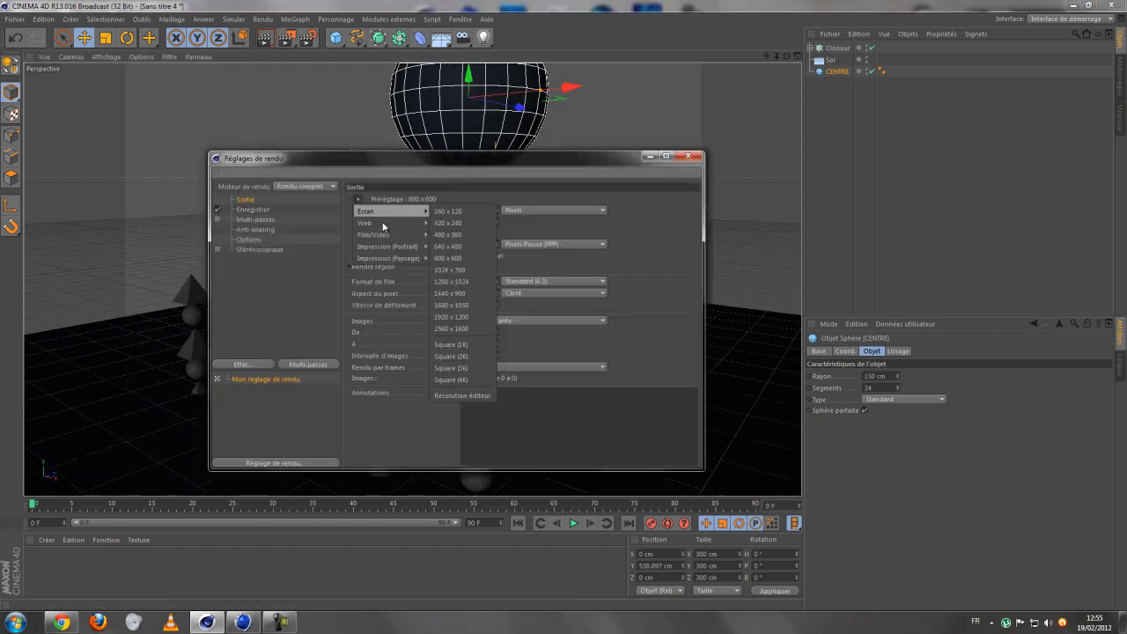
mouse_move(388, 235)
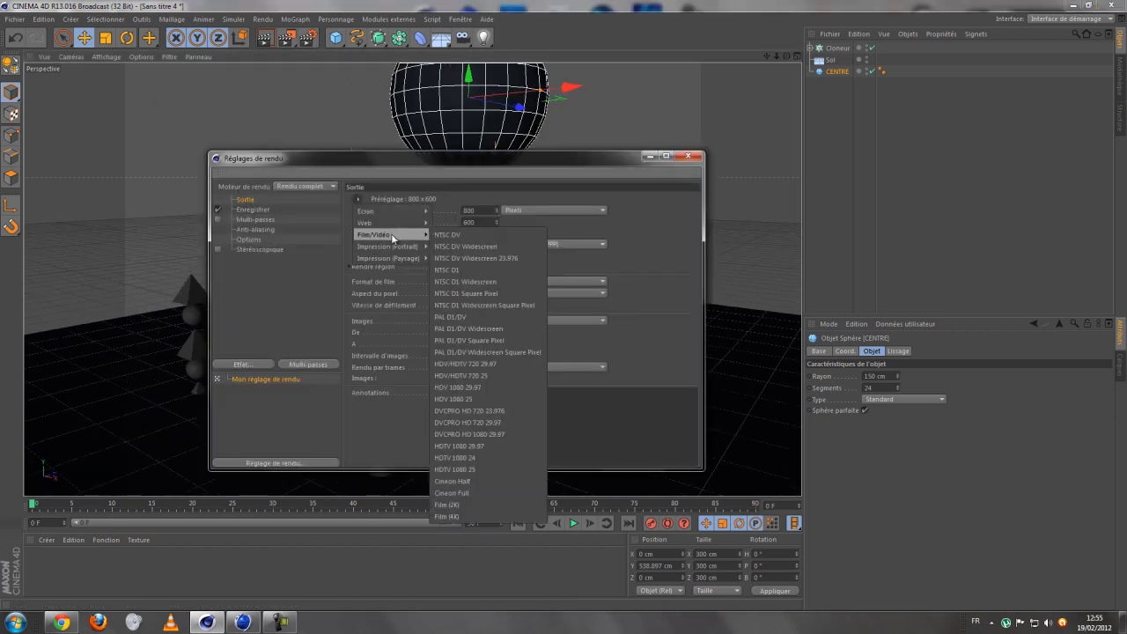
left_click(497, 399)
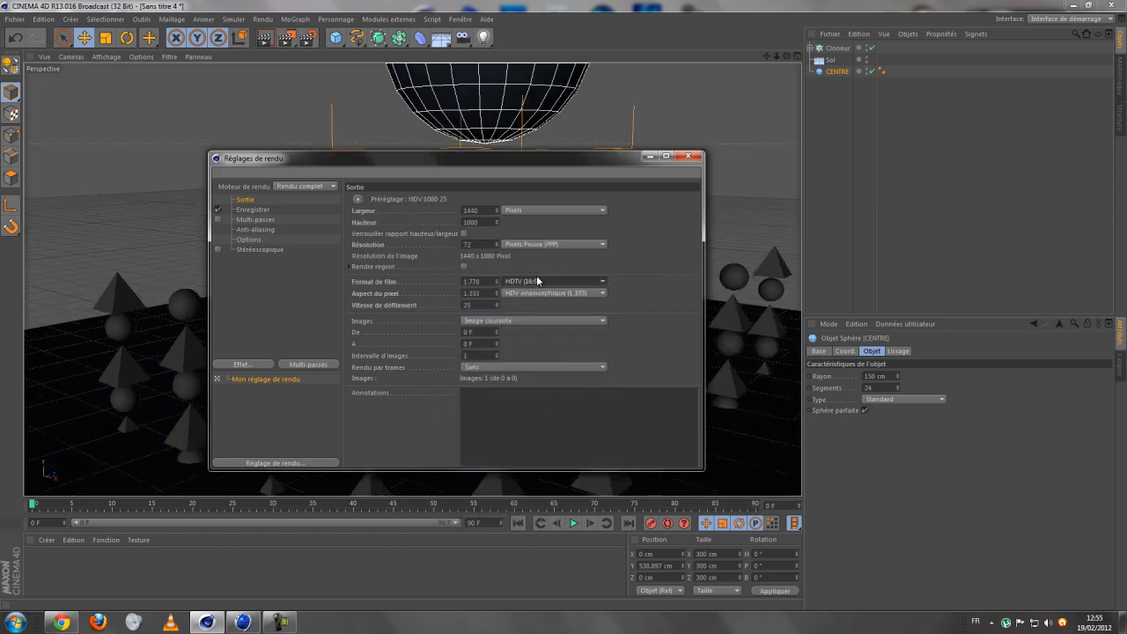
left_click(689, 156)
Step: Add simulation body tags to the Cloner, the floor (Sol) and the CENTRE sphere, with Corps rigide for the Cloner, and preview the simulation
scroll(751, 71, "down", 1)
left_click_drag(767, 56, 566, 302)
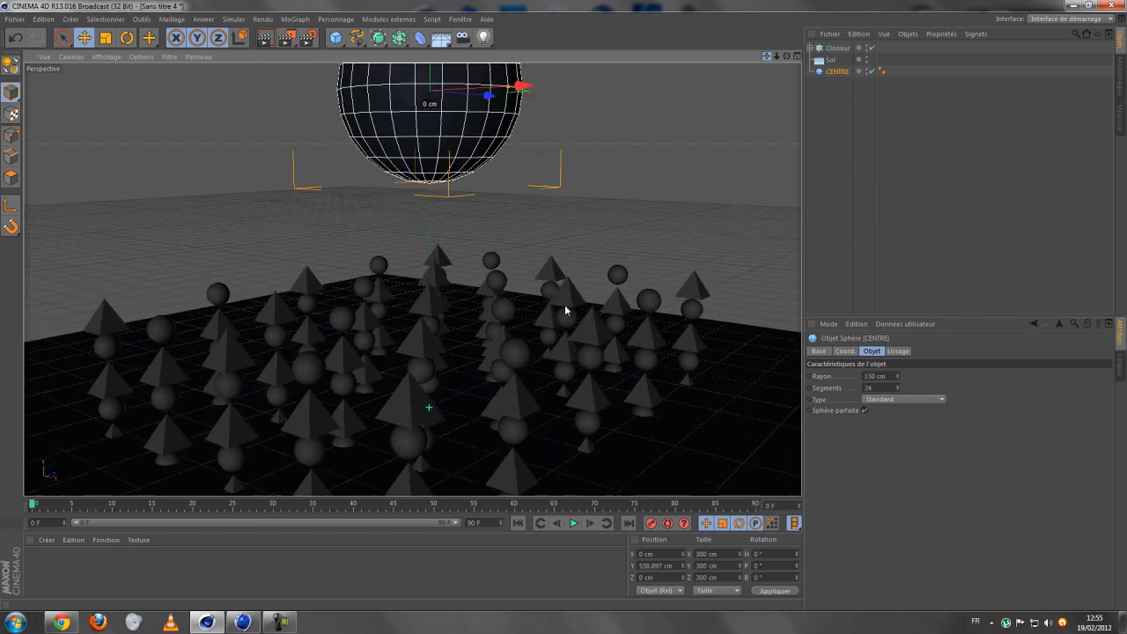
left_click(830, 54)
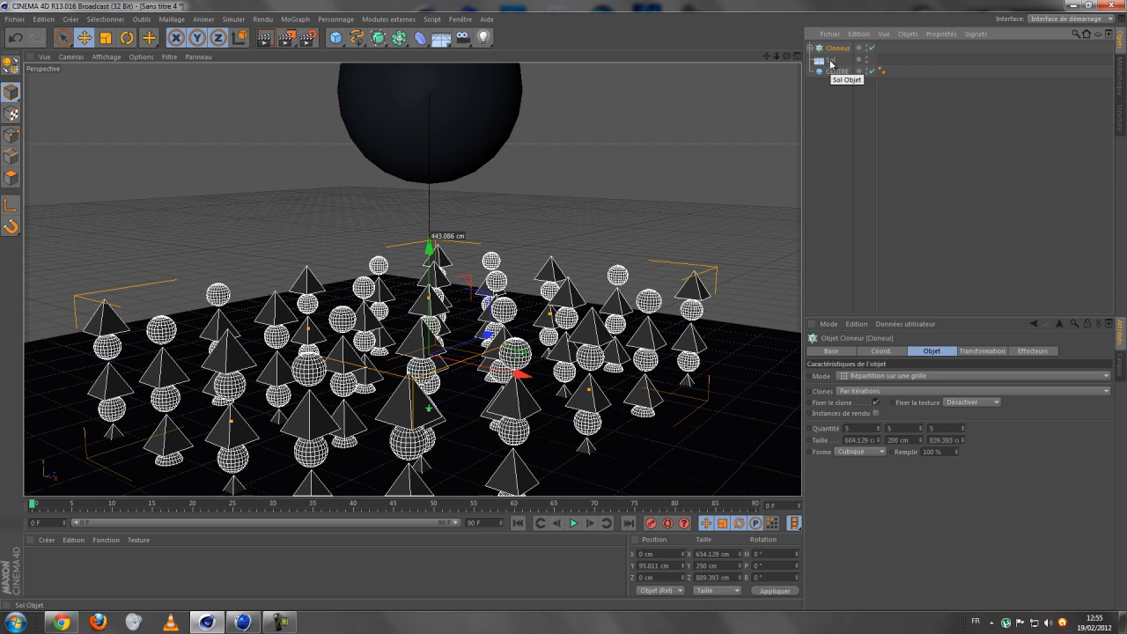
left_click_drag(840, 139, 725, 2)
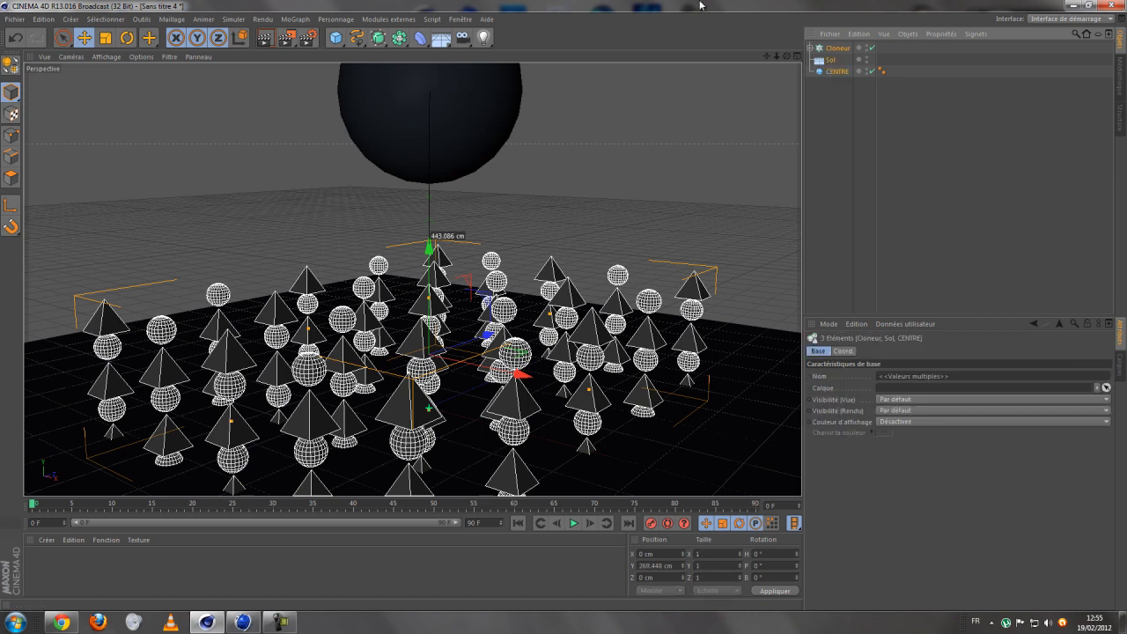
left_click(828, 49)
left_click(811, 47)
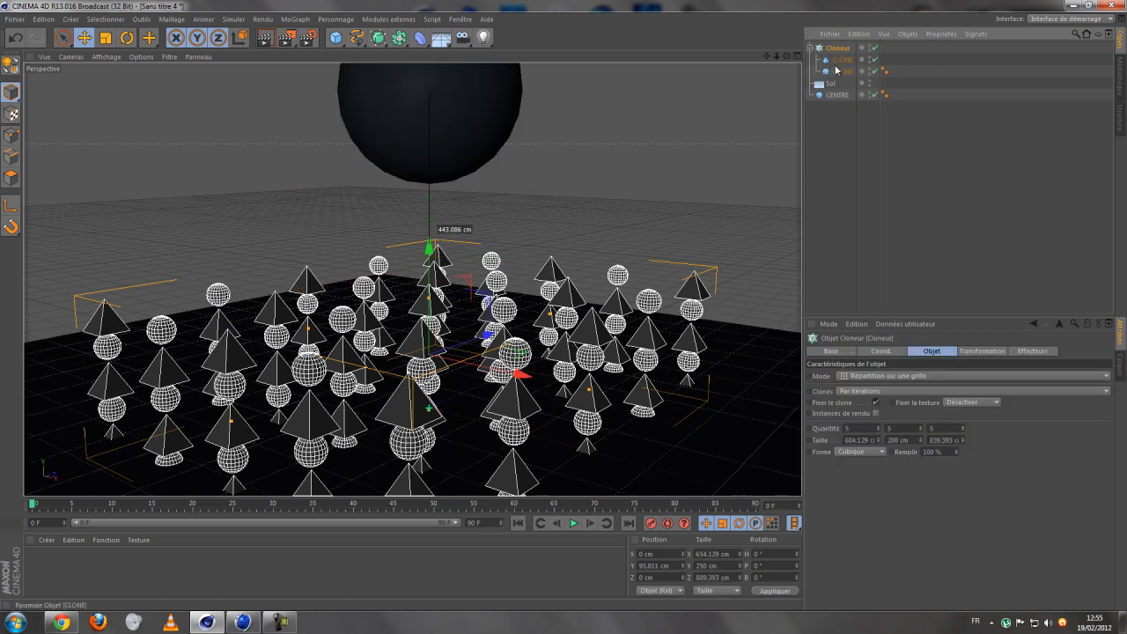
left_click(810, 48)
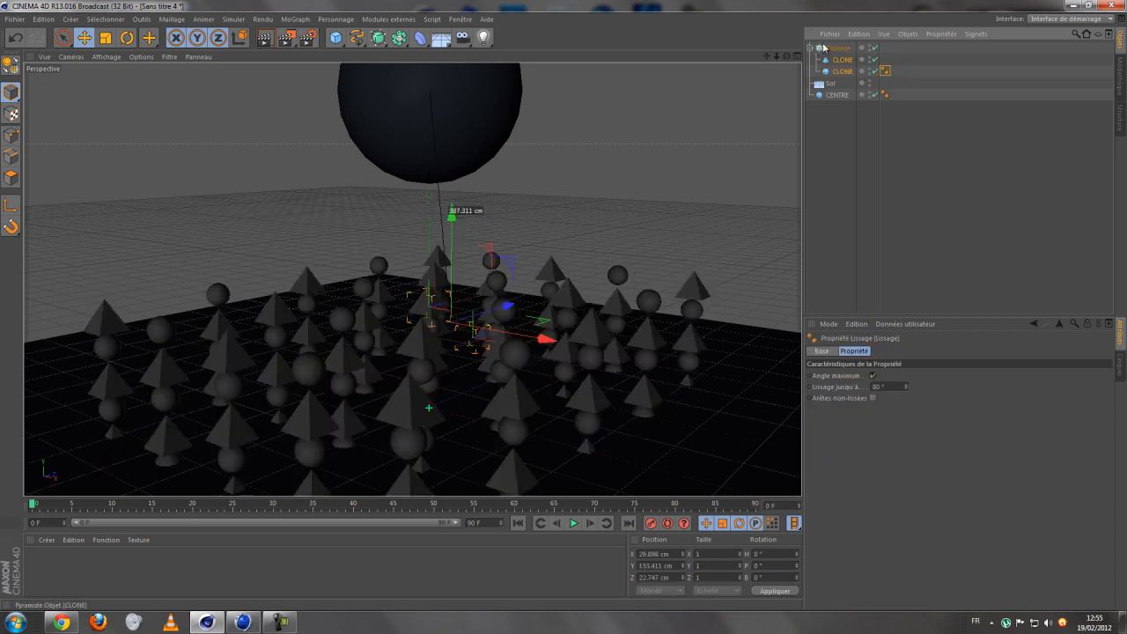
left_click_drag(847, 110, 764, 5)
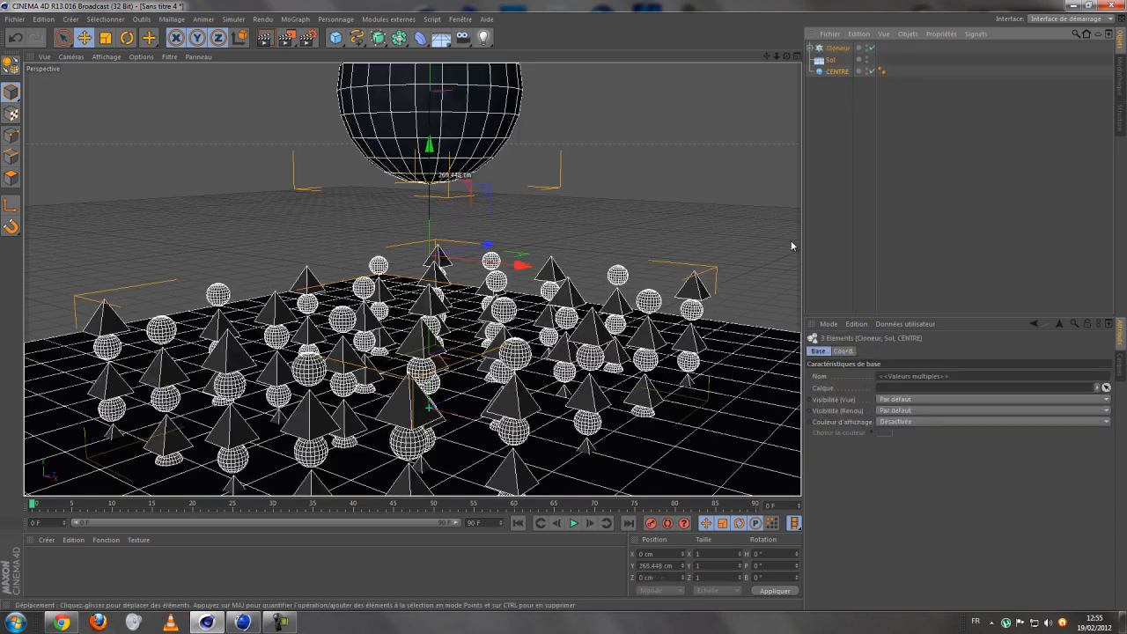
right_click(830, 59)
mouse_move(853, 69)
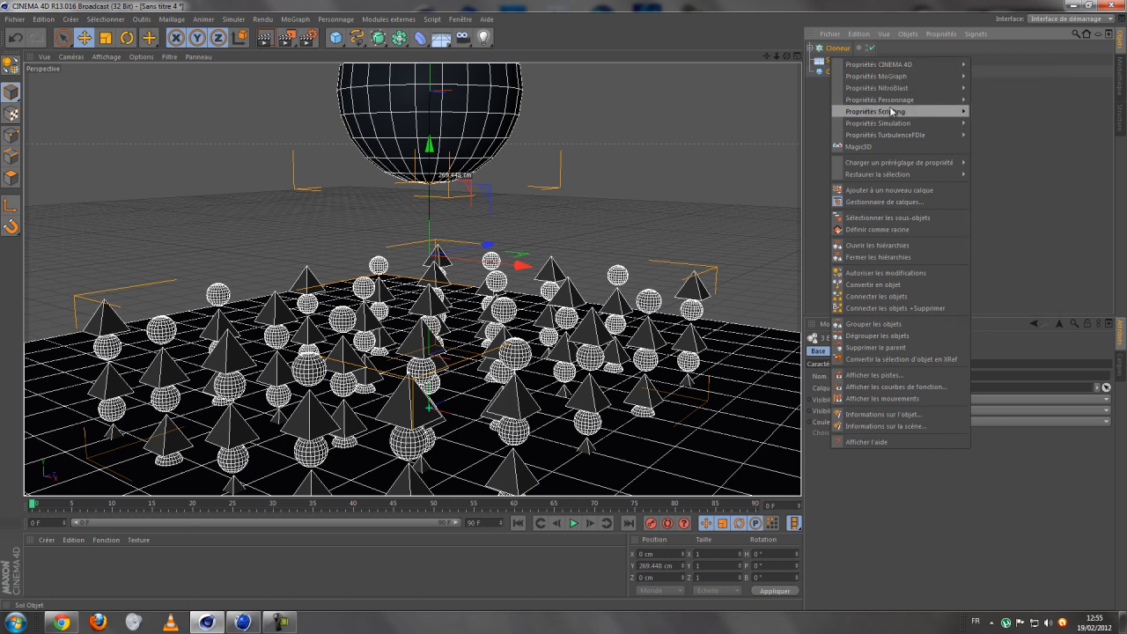
mouse_move(893, 126)
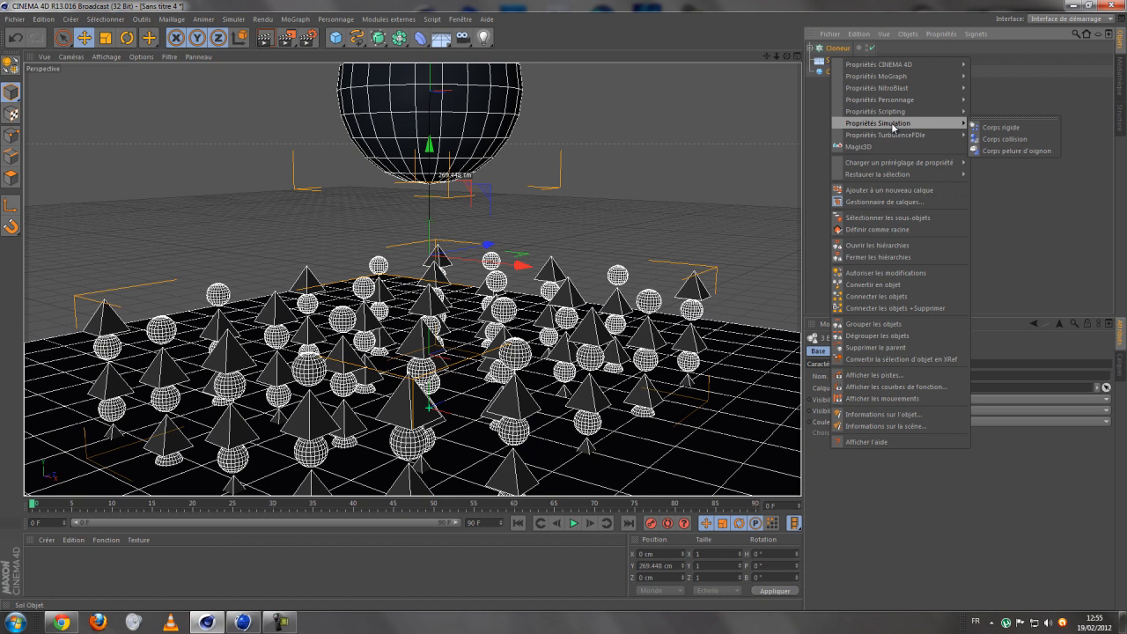
left_click(998, 126)
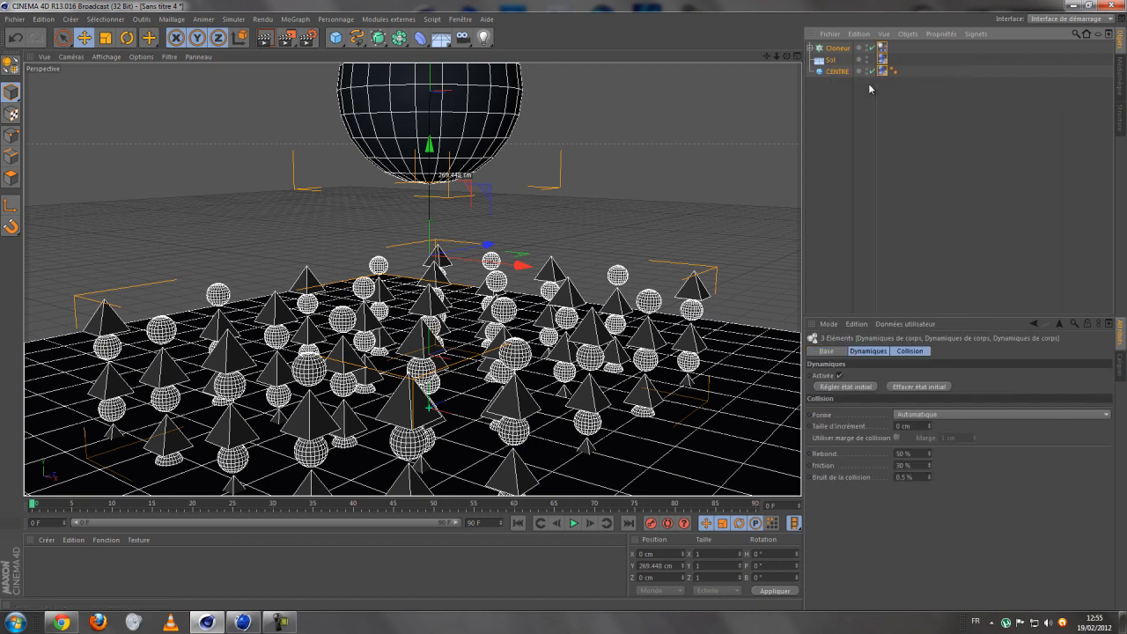
left_click(574, 524)
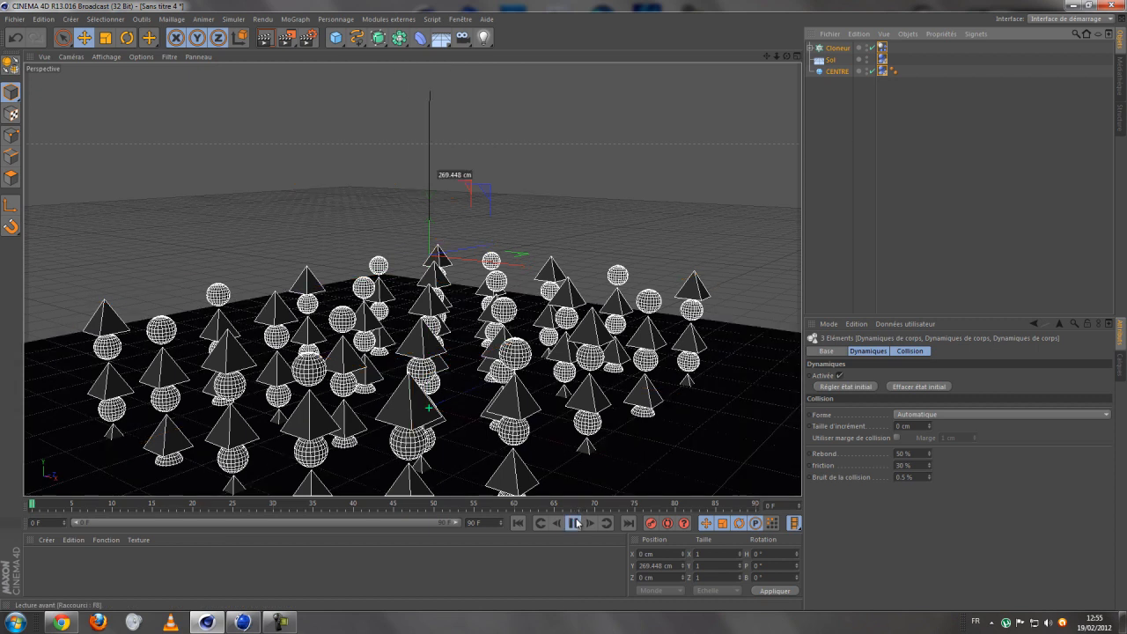
left_click(573, 523)
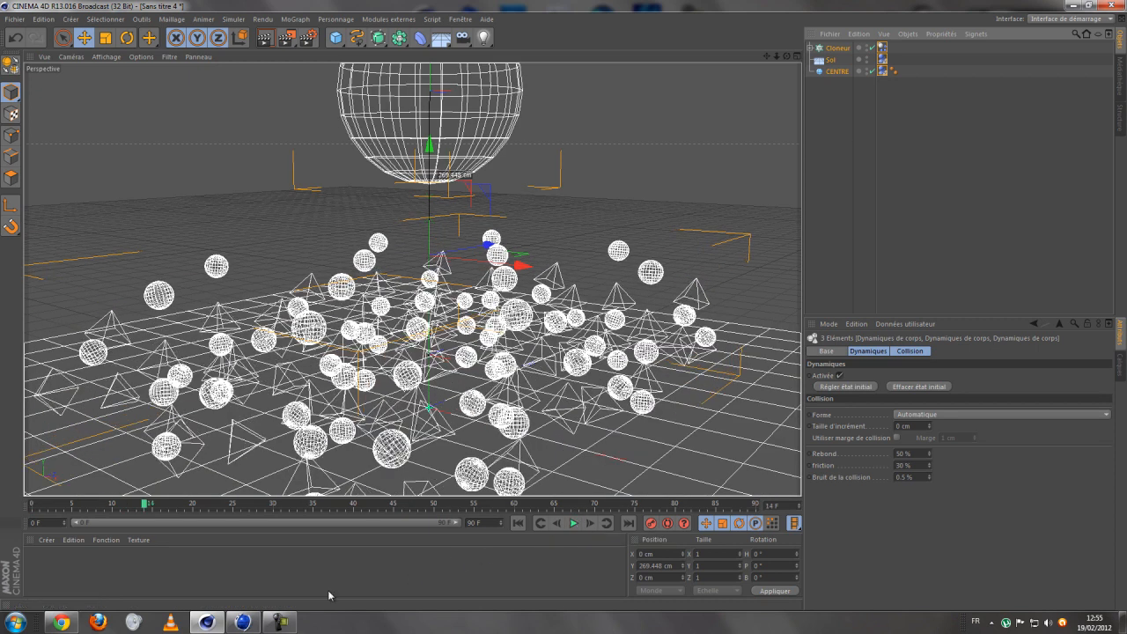
Step: Switch to the older Cinema 4D window, add a MoGraph Corps rigide tag to the Cube and play the timeline
left_click(244, 623)
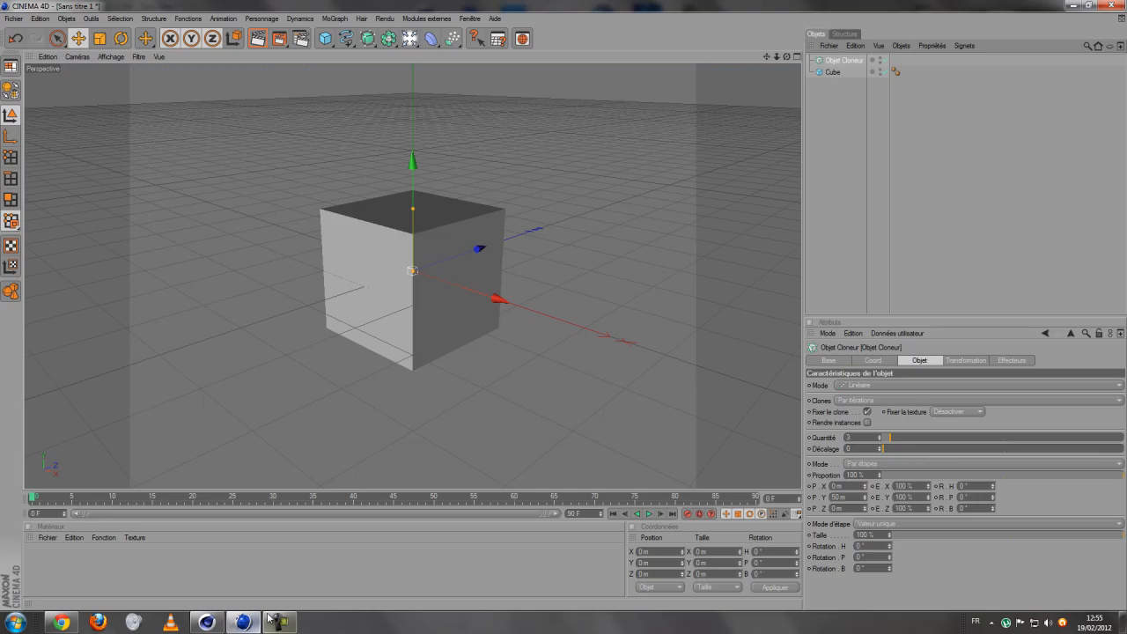
right_click(831, 75)
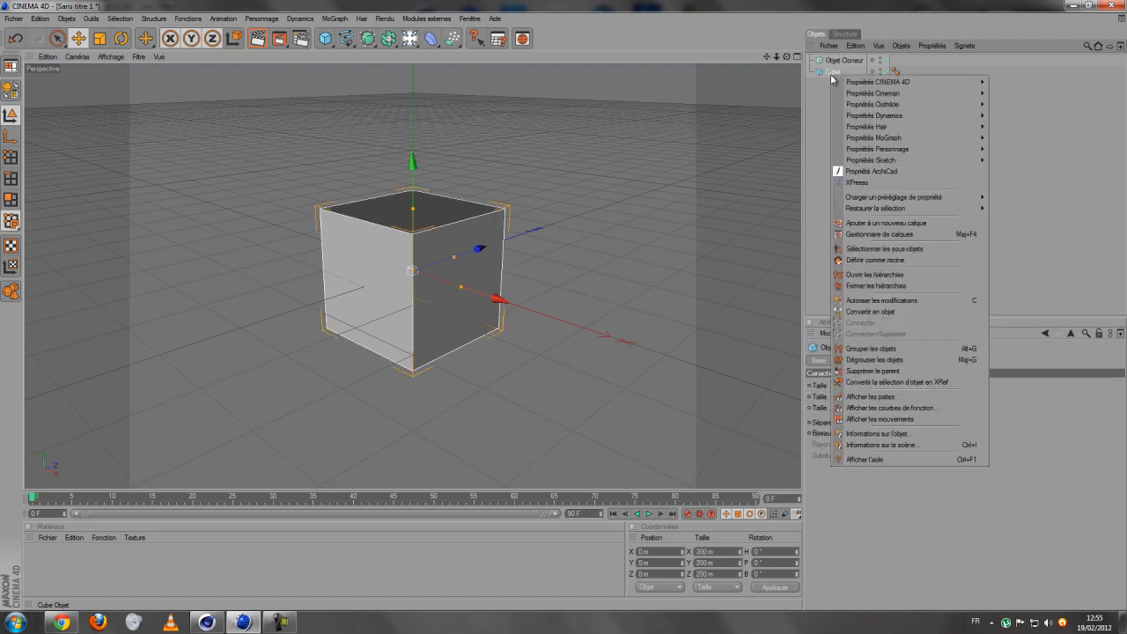
mouse_move(895, 139)
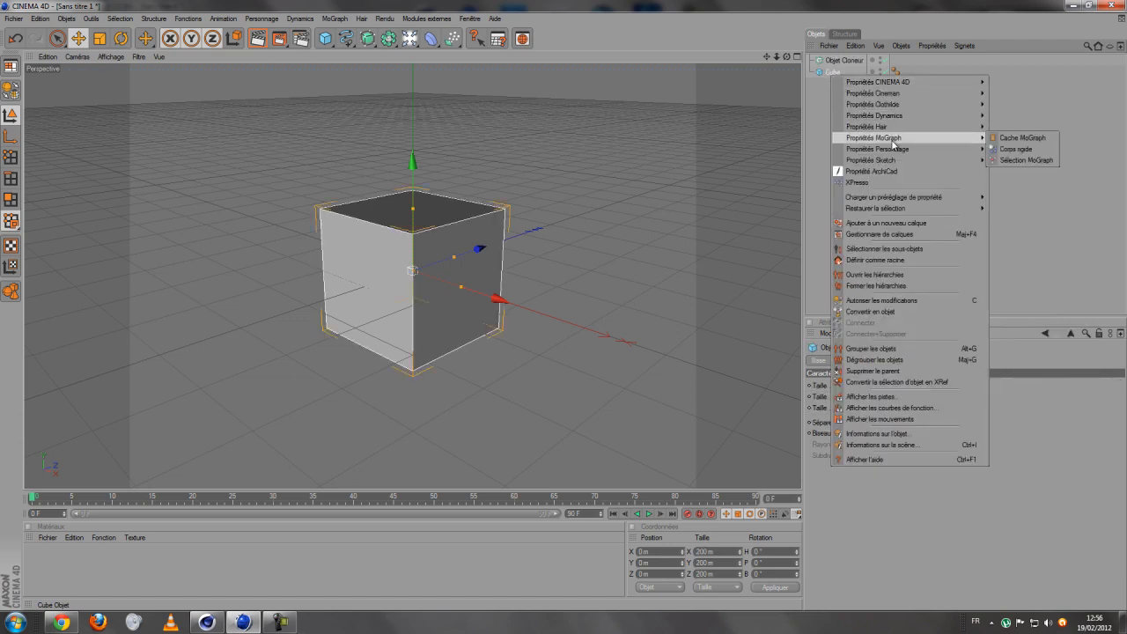
left_click(1015, 149)
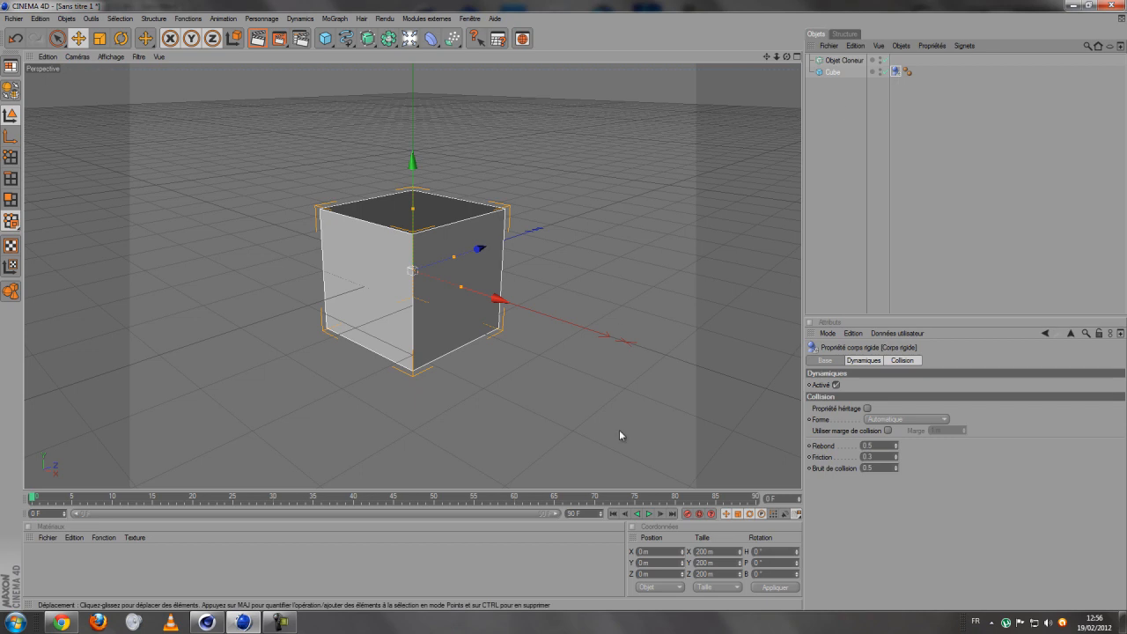
left_click(648, 514)
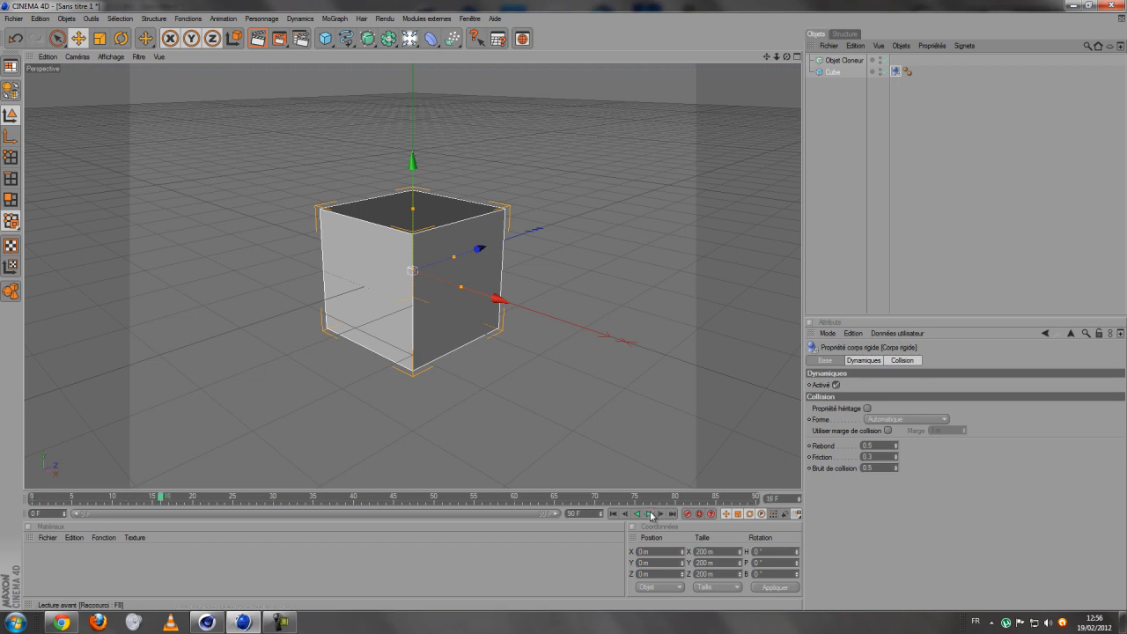
left_click(831, 72)
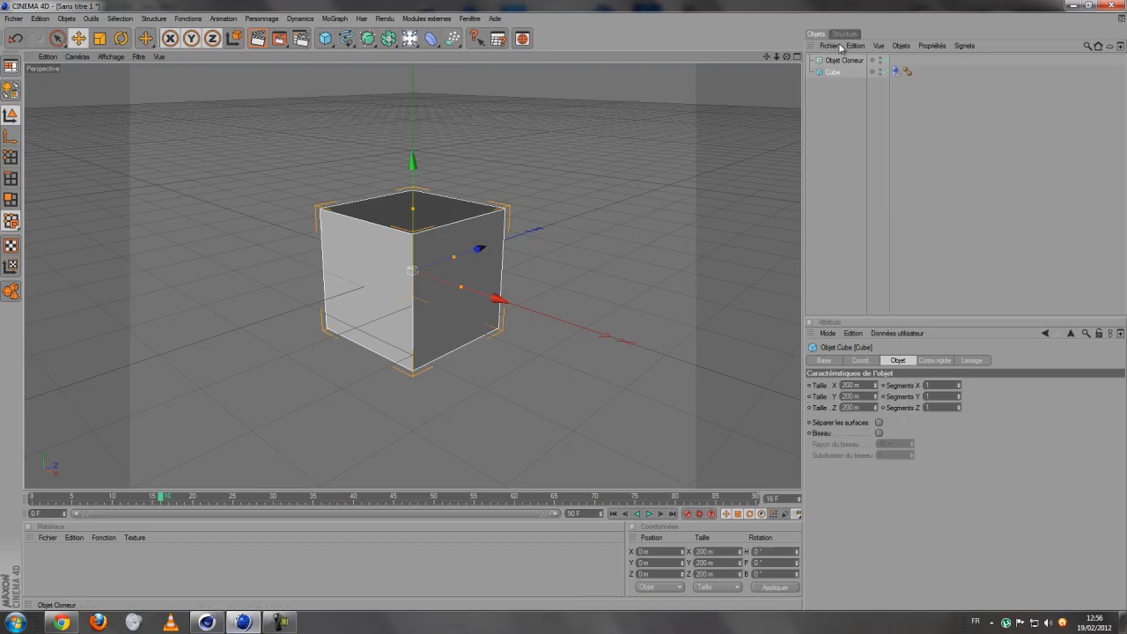
right_click(843, 72)
mouse_move(904, 131)
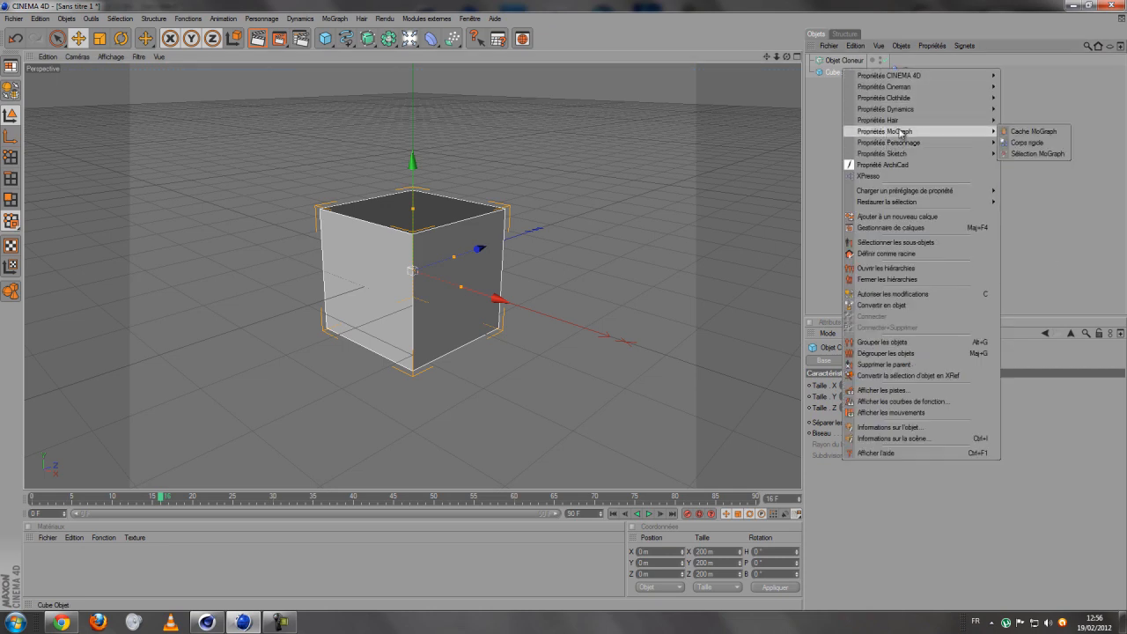
left_click(1026, 143)
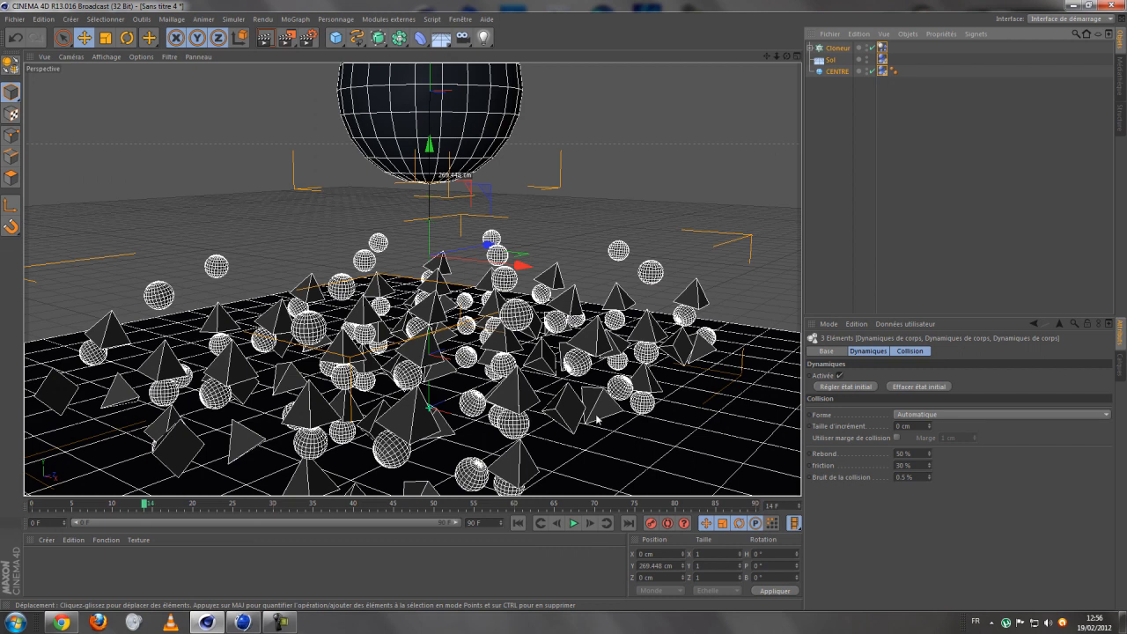
Step: Back in the Cinema 4D R13 scene, play the simulation on to about frame 27 and render a preview of the perspective view
left_click(573, 523)
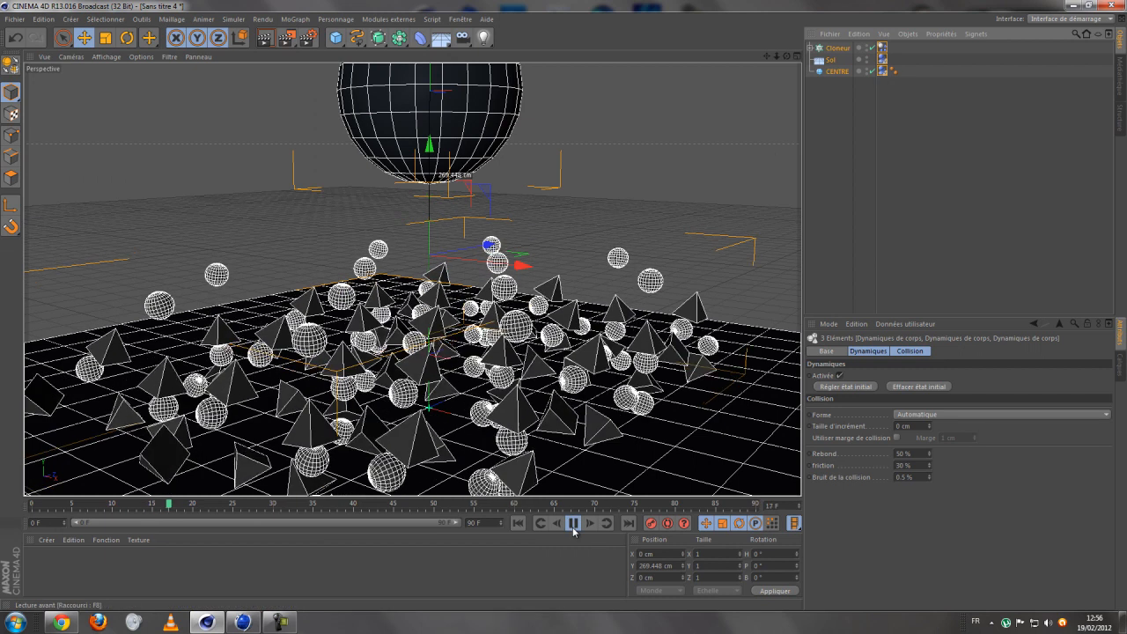
left_click(573, 523)
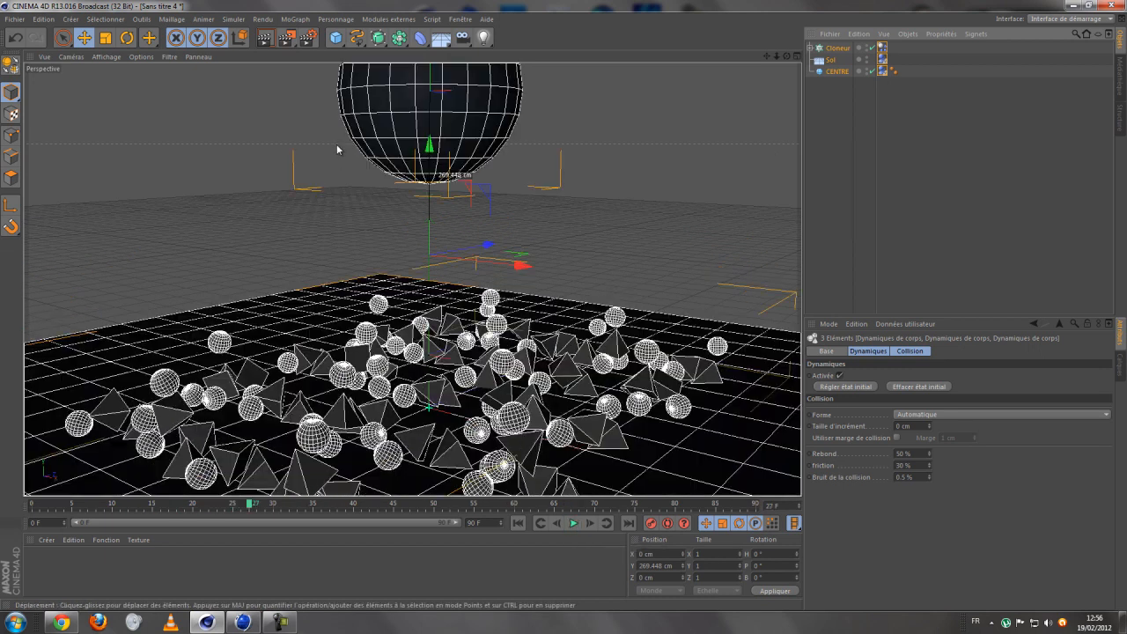
left_click(267, 44)
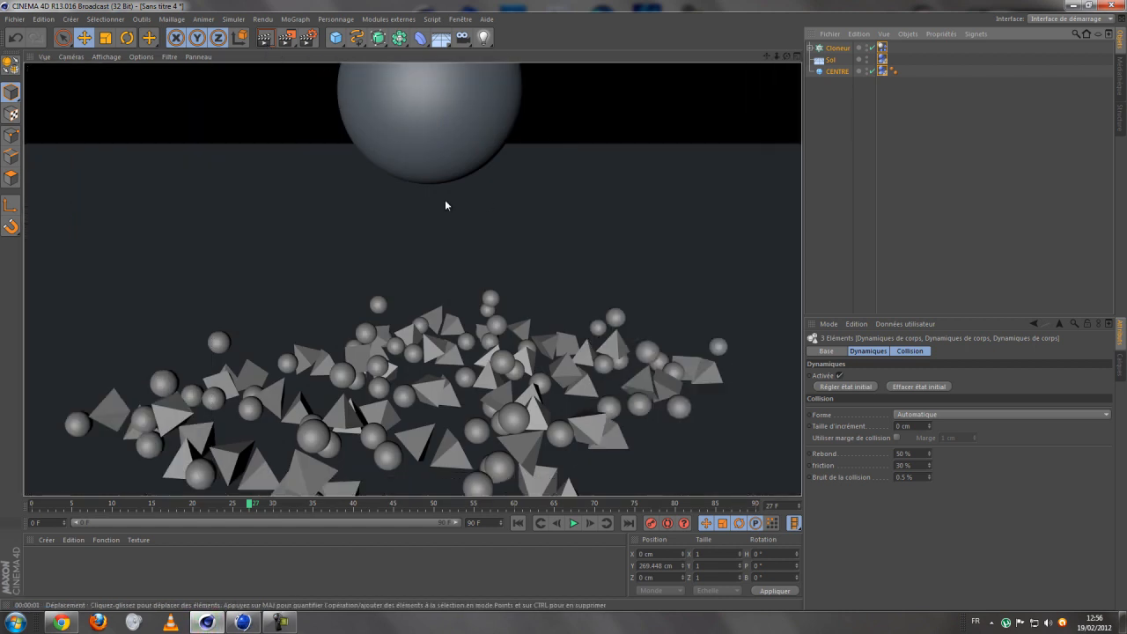
left_click(863, 95)
left_click(834, 51)
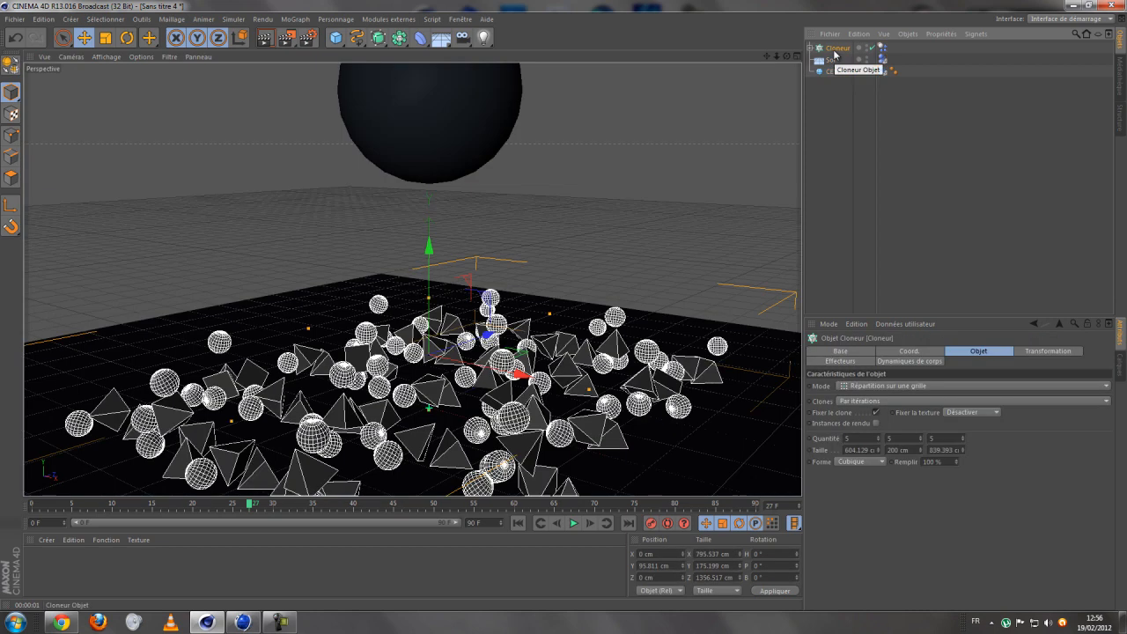
left_click(237, 20)
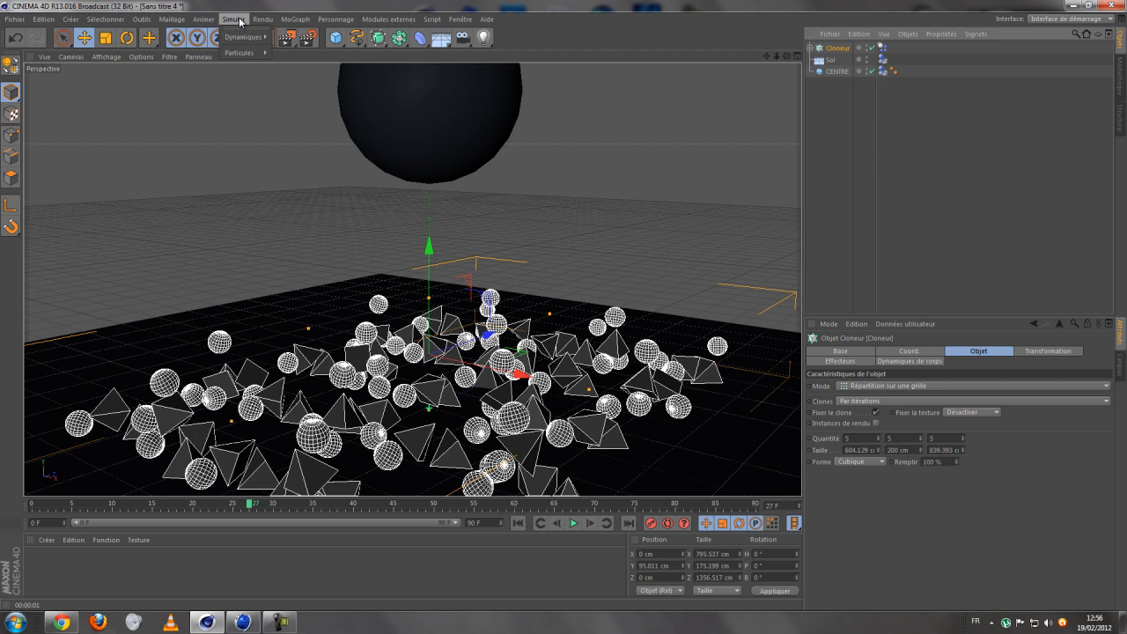
mouse_move(236, 54)
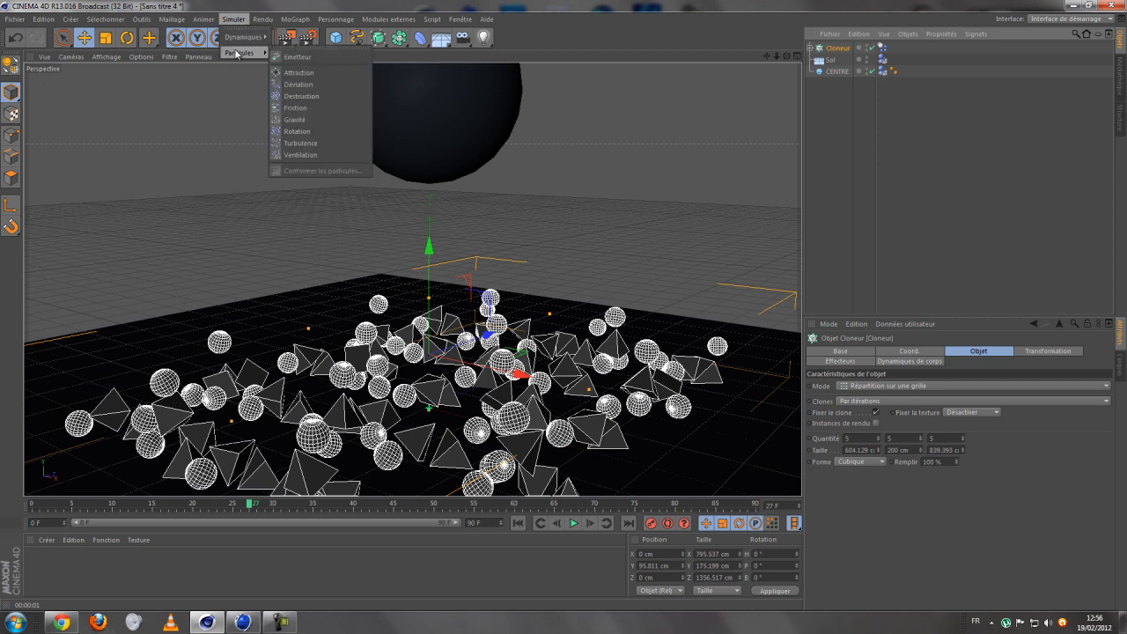
left_click(293, 56)
middle_click(441, 296)
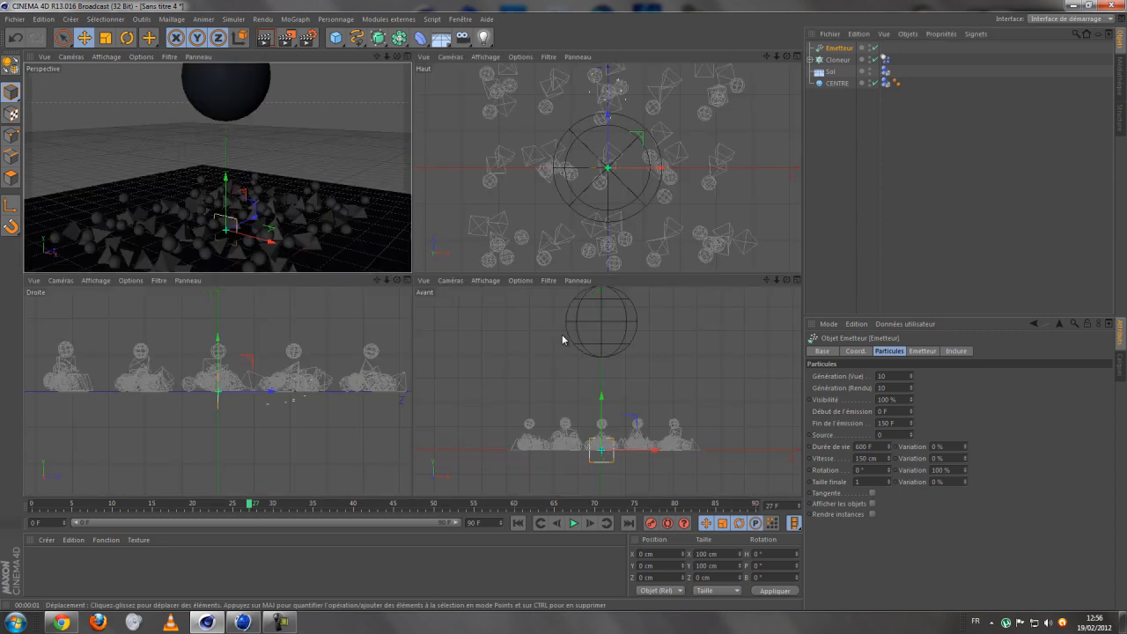
left_click_drag(602, 401, 603, 312)
key("ctrl+z")
key("ctrl+z")
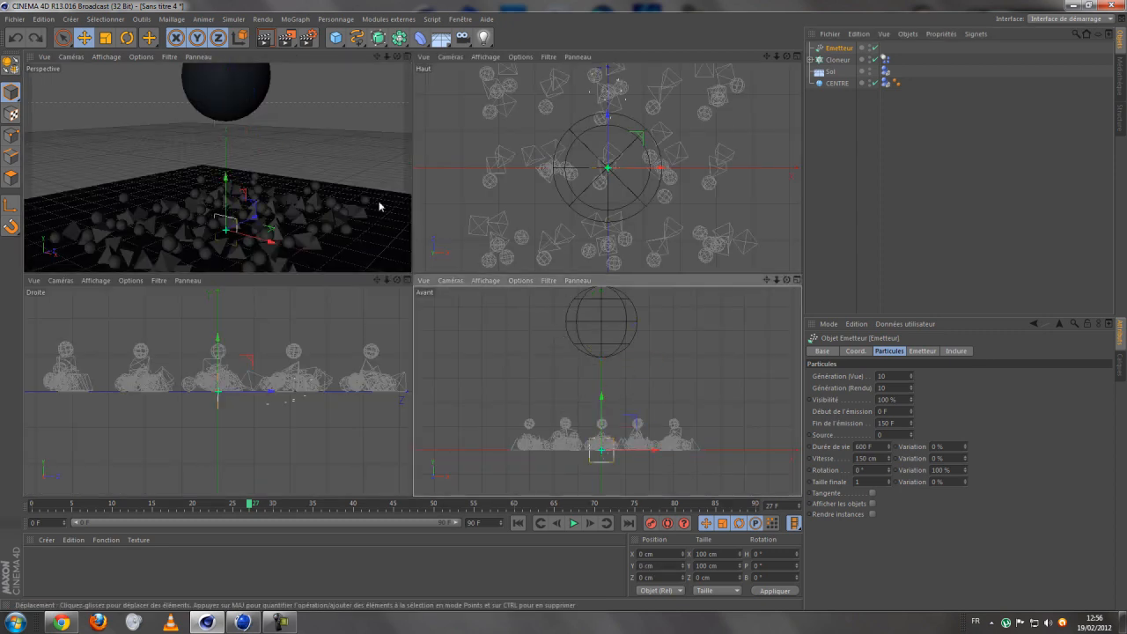
Step: Add an Attraction particle modifier and raise it to about 539 cm on Y, at the middle of the CENTRE sphere
left_click(207, 18)
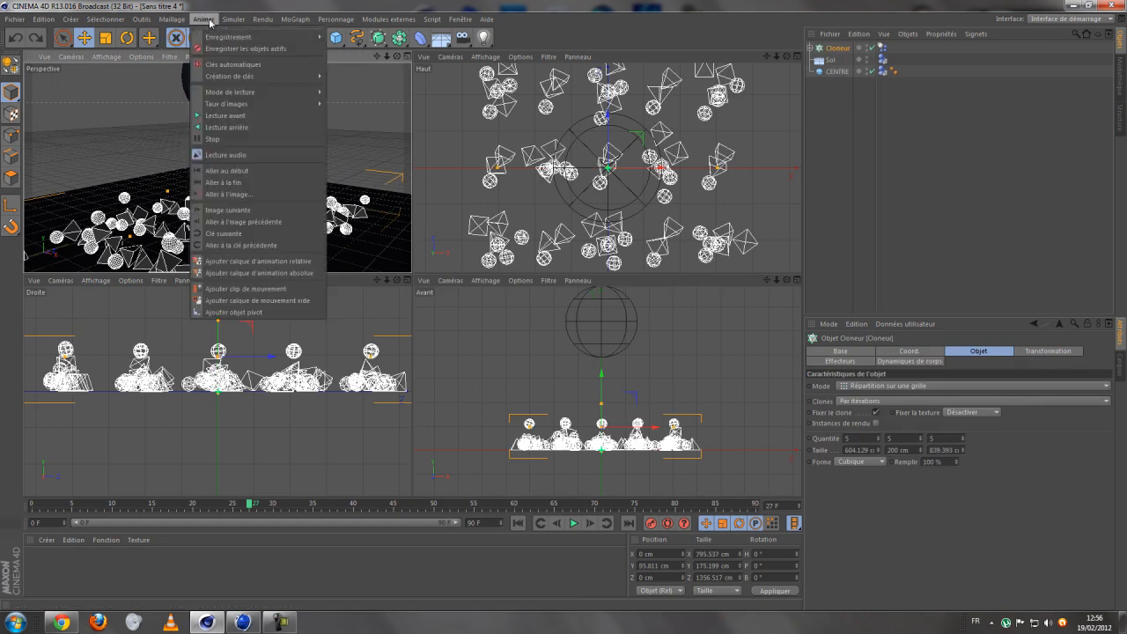
mouse_move(239, 55)
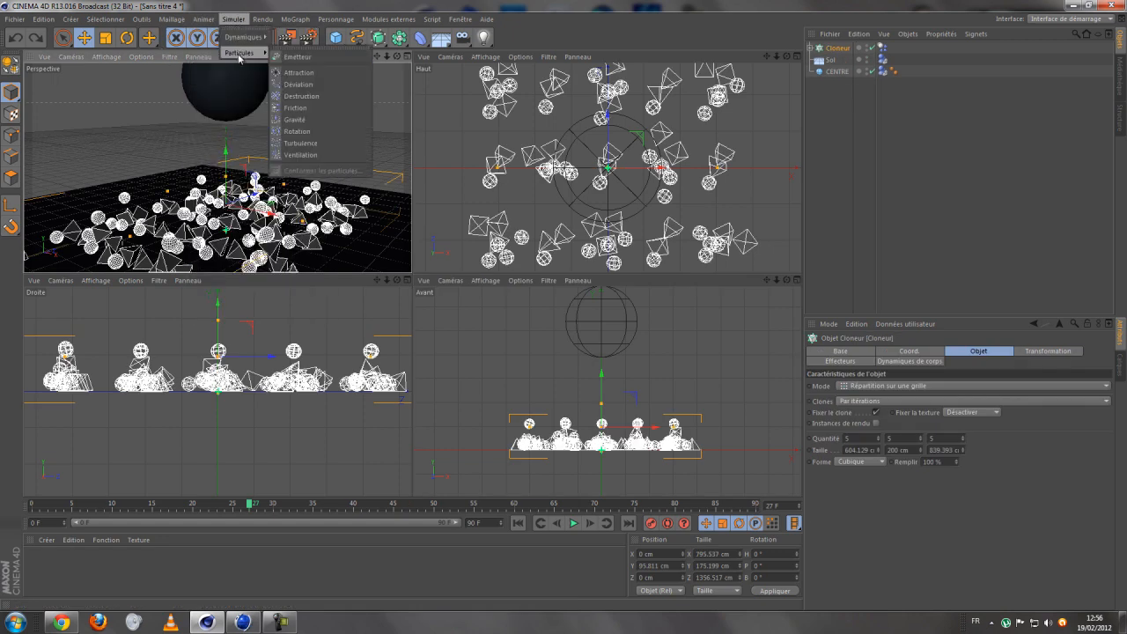
left_click(327, 73)
left_click_drag(602, 401, 564, 310)
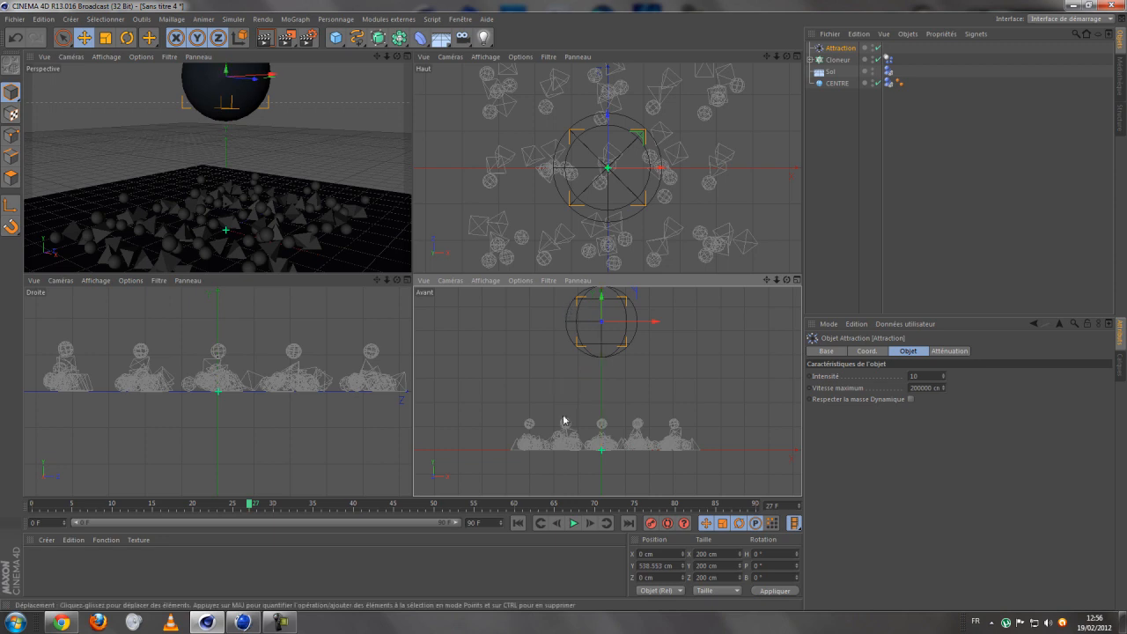
middle_click(612, 322)
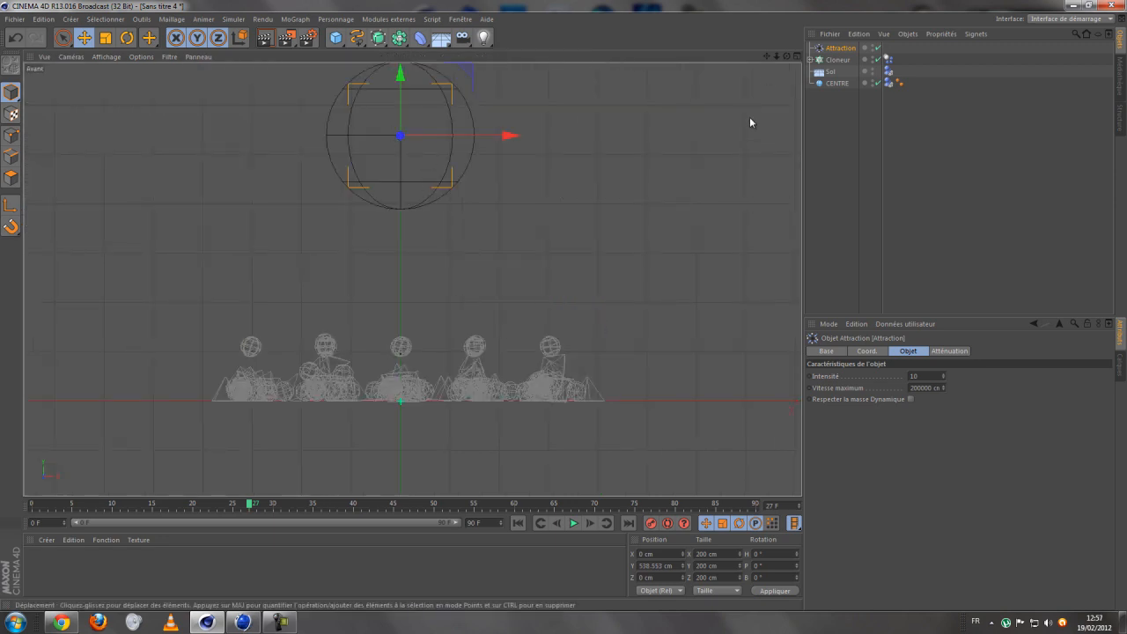
middle_click(505, 165)
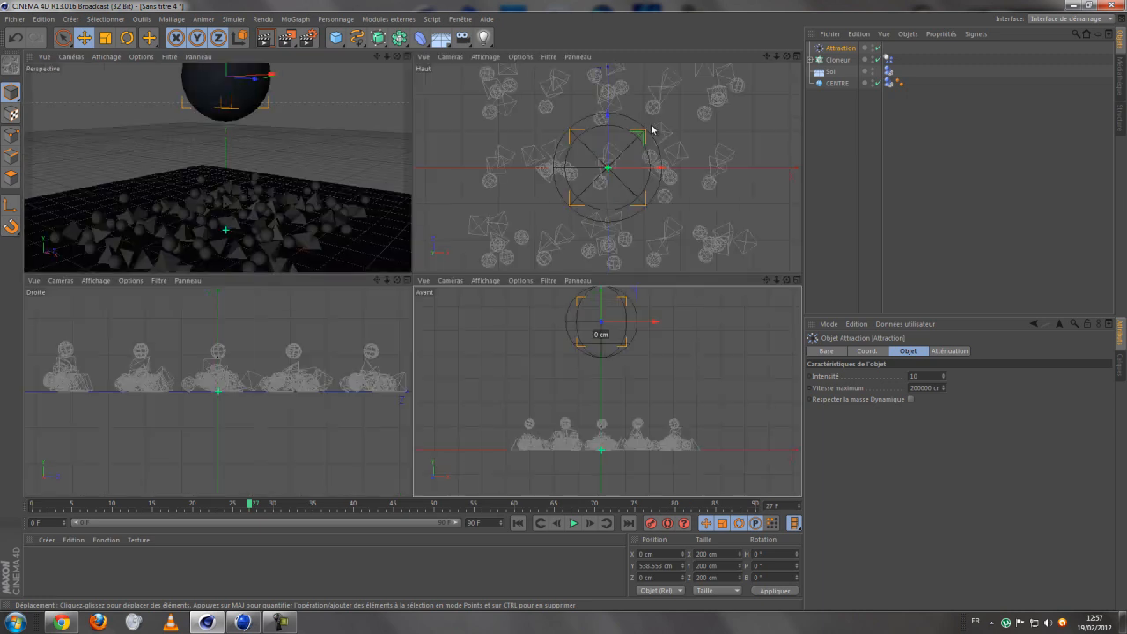
middle_click(274, 139)
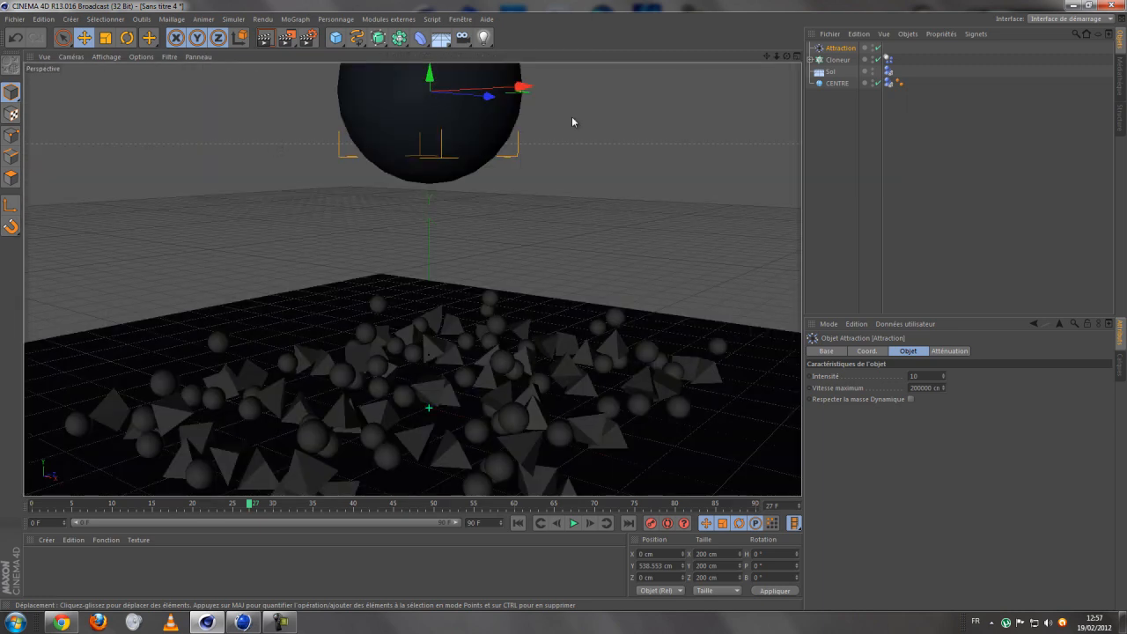
middle_click_drag(558, 327, 540, 381, "alt")
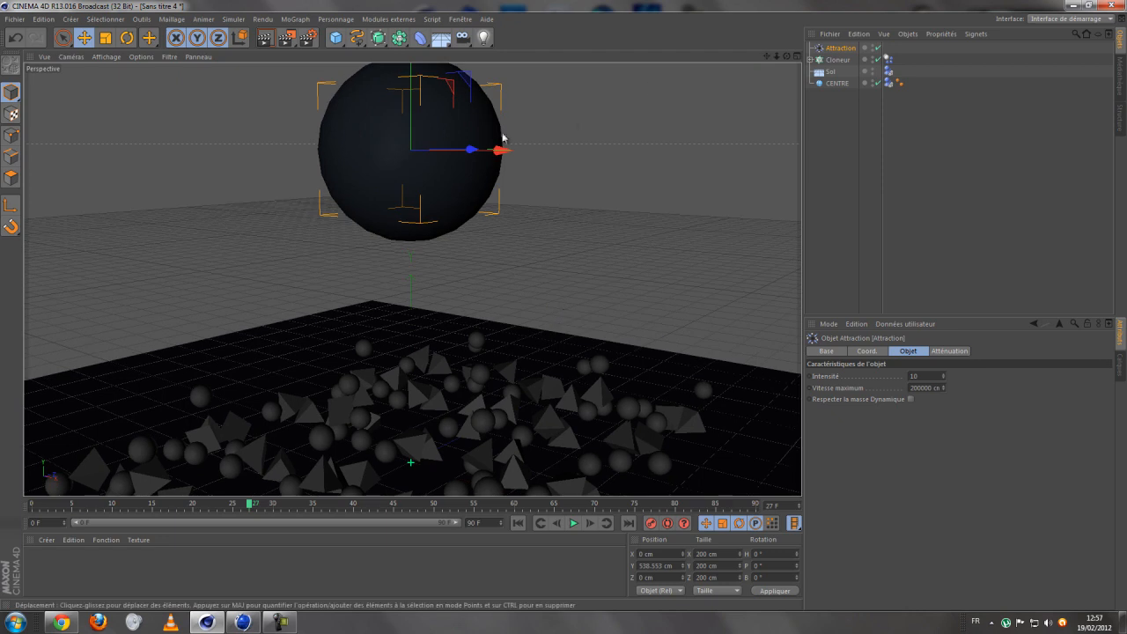
scroll(501, 167, "down", 2)
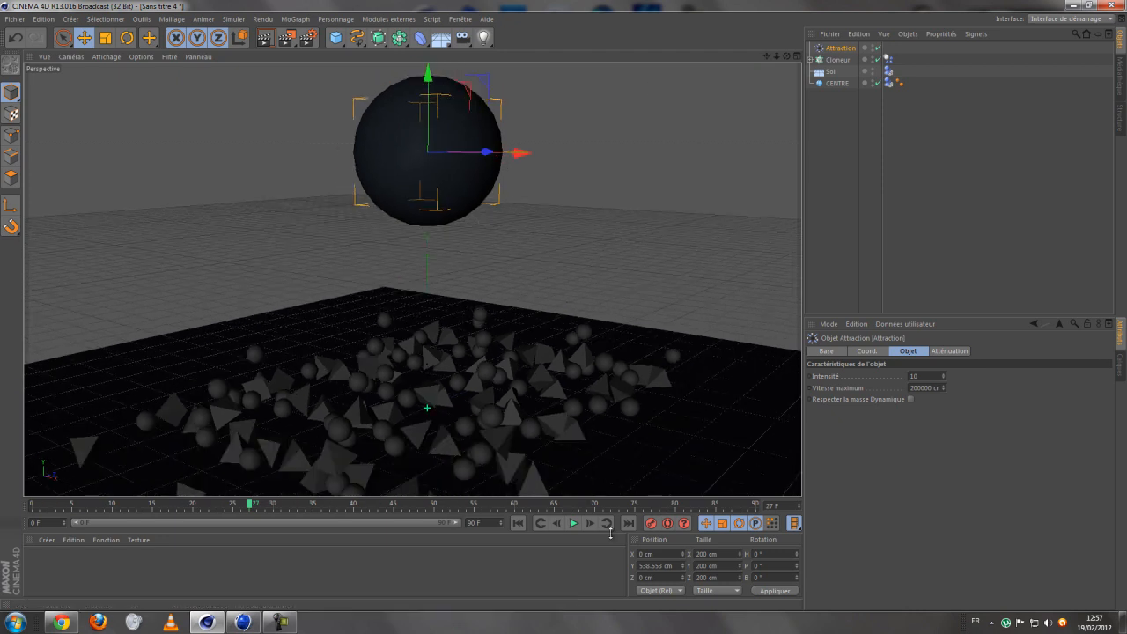
Step: Switch to the older Cinema 4D window and add an Attraction particle modifier there
left_click(242, 621)
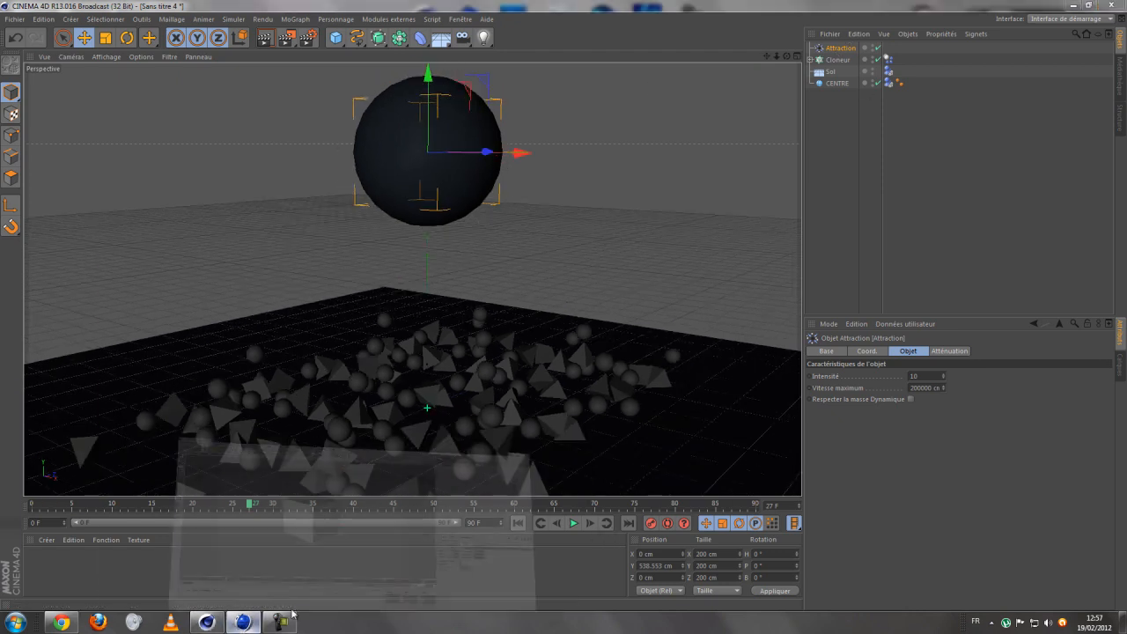
left_click(297, 18)
mouse_move(326, 20)
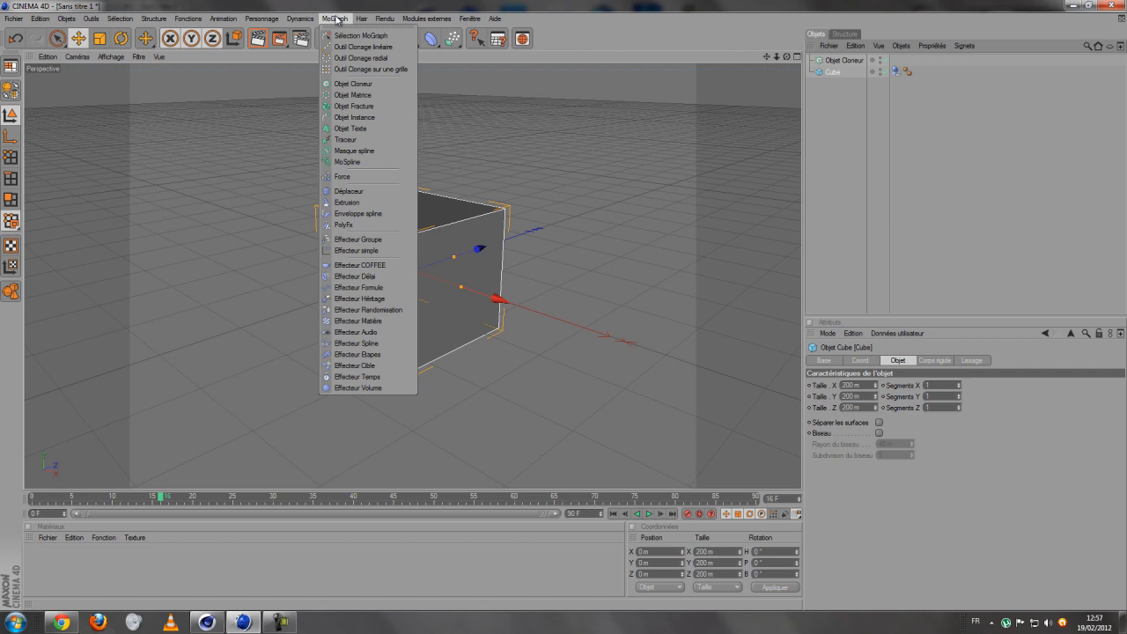
mouse_move(275, 19)
left_click(278, 624)
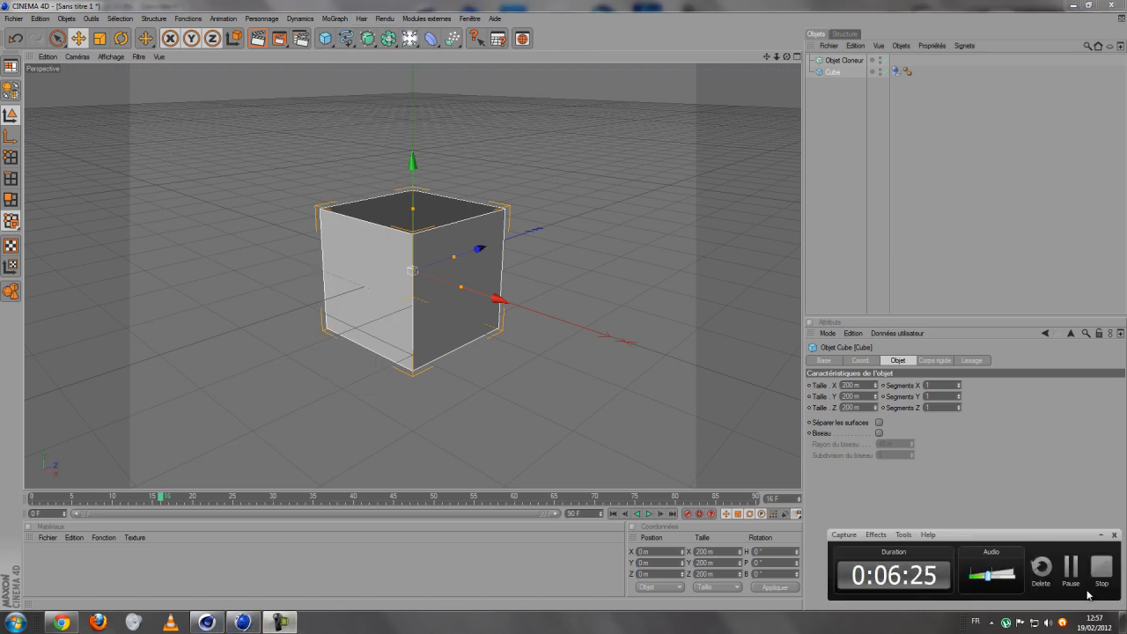
left_click(1071, 568)
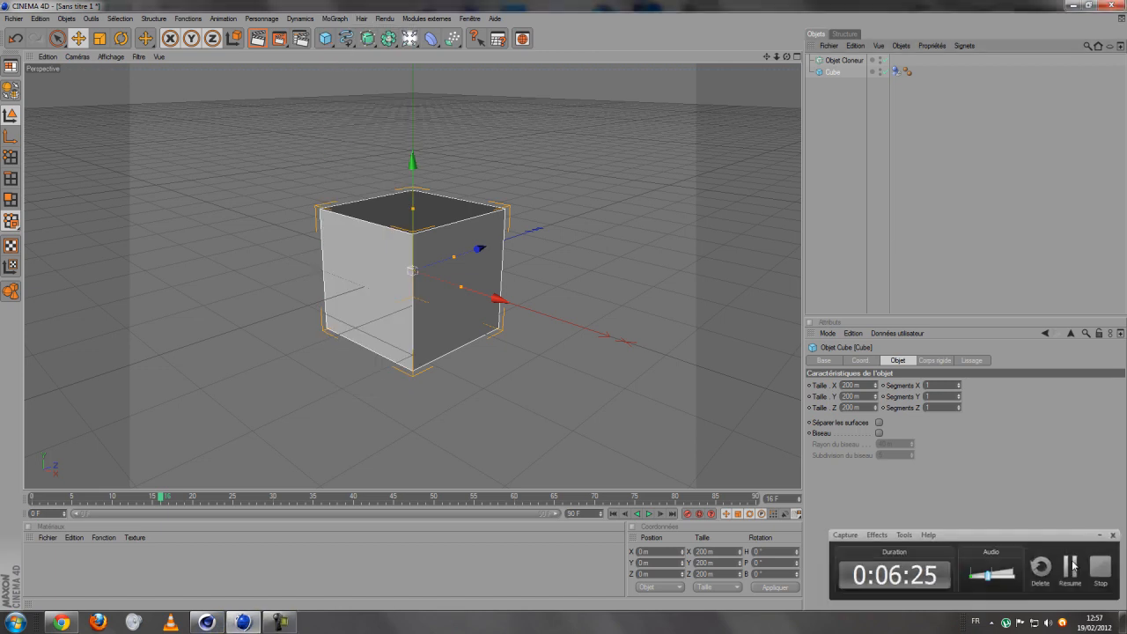
left_click(452, 38)
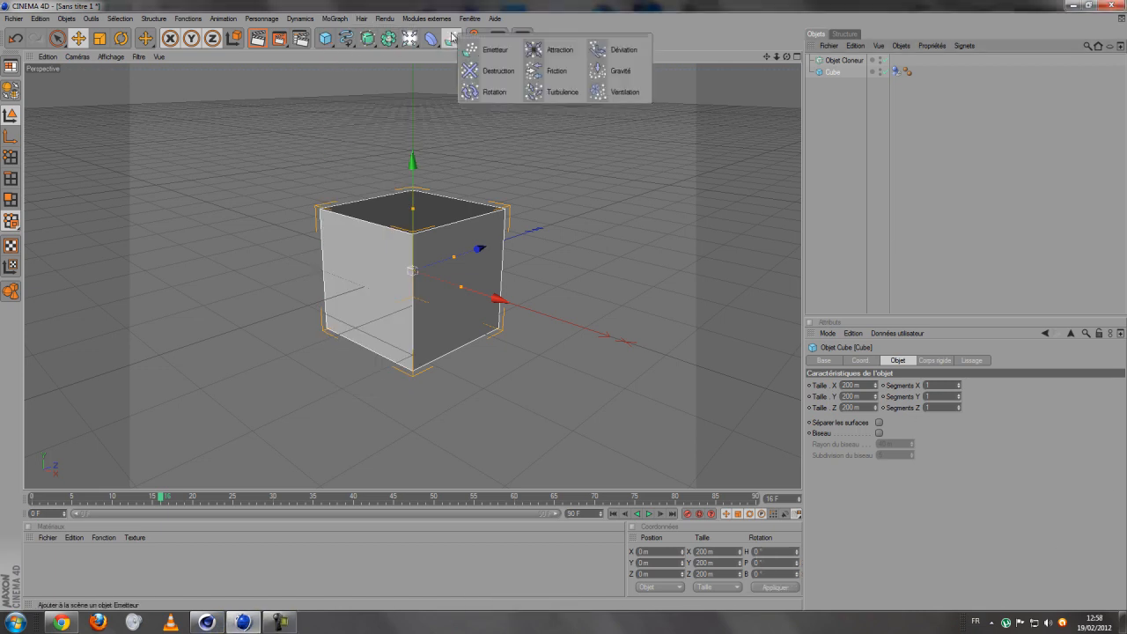
left_click(553, 51)
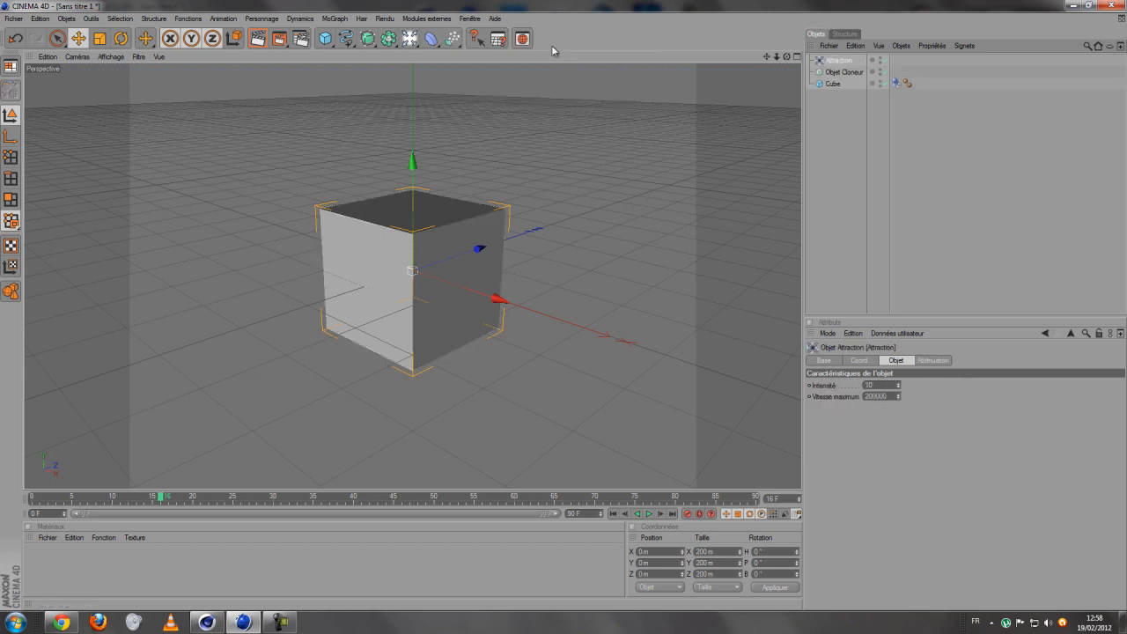
left_click(453, 38)
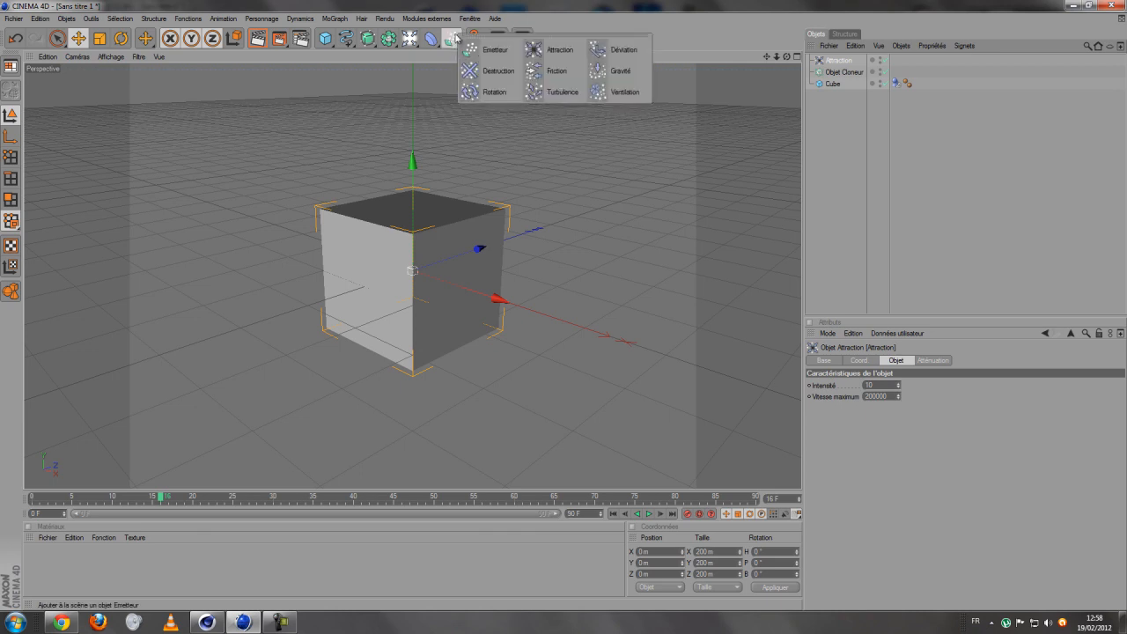
left_click(537, 53)
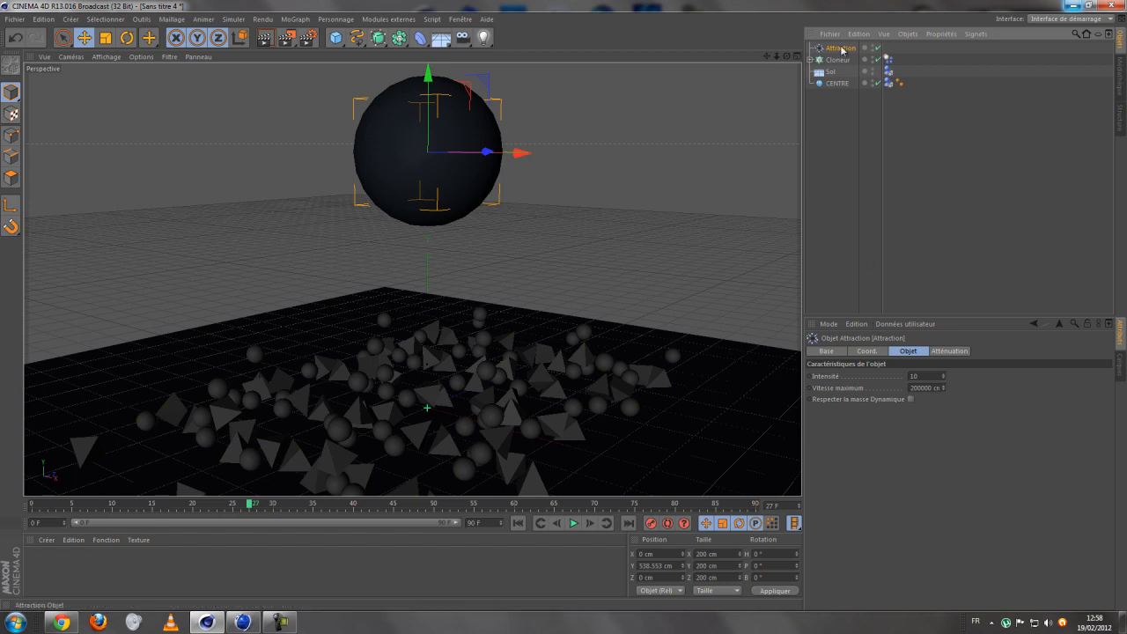
Step: Back in the Cinema 4D R13 scene, set the Attraction intensity to 15000 and play the simulation to test the pull
left_click(930, 376)
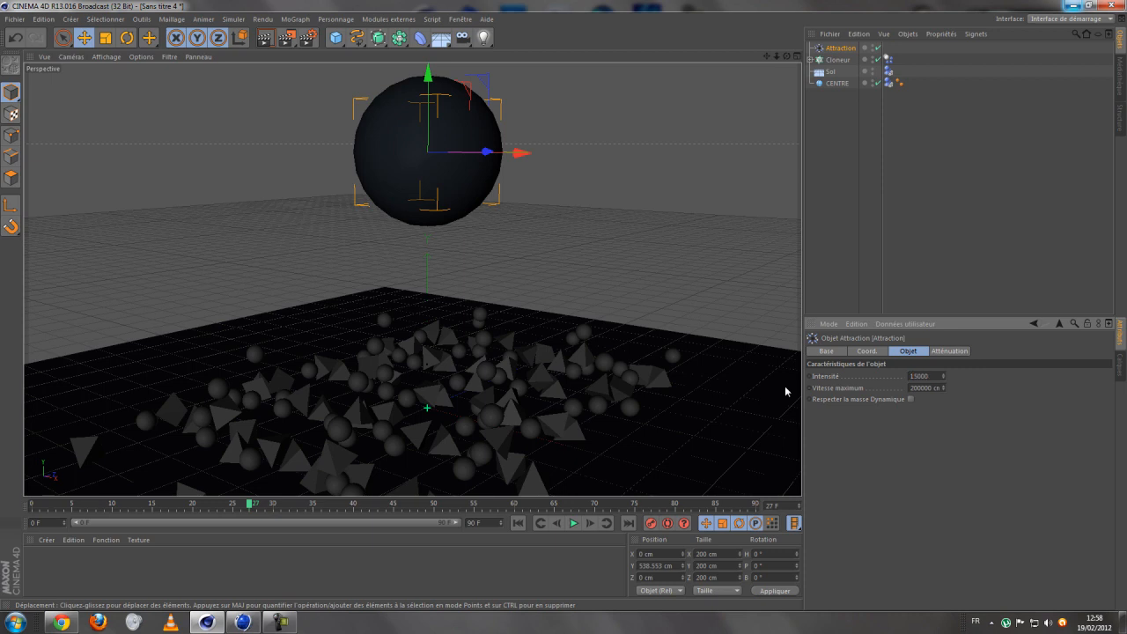
left_click(573, 523)
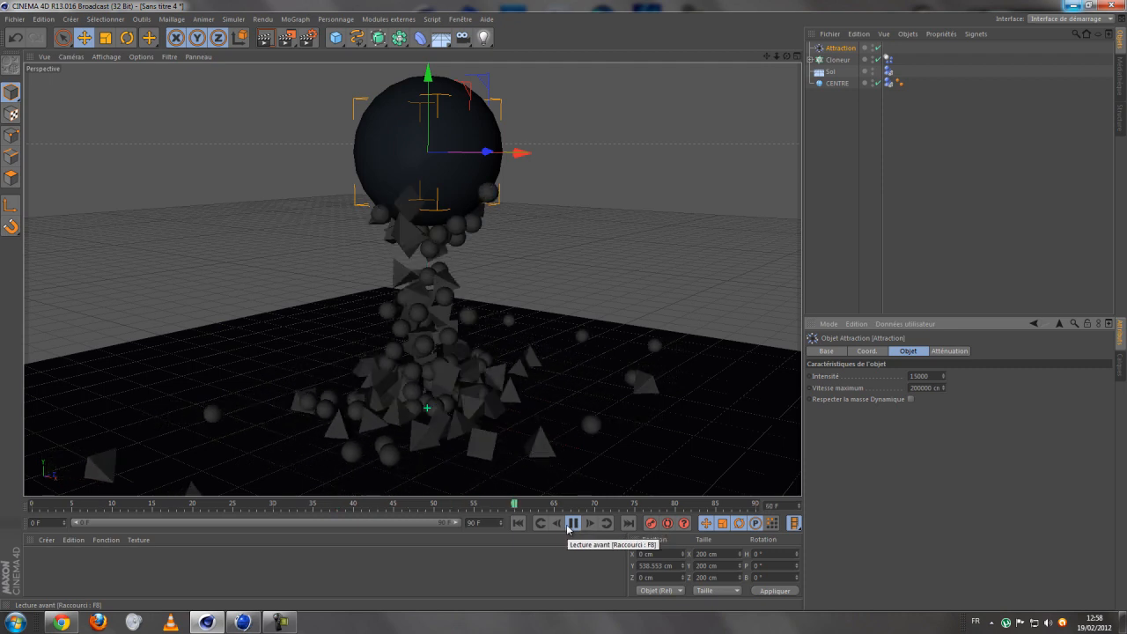
left_click(574, 523)
Step: Rewind, set the Attraction intensity to 50000, play to about frame 45 and render a preview of the perspective view
left_click(518, 523)
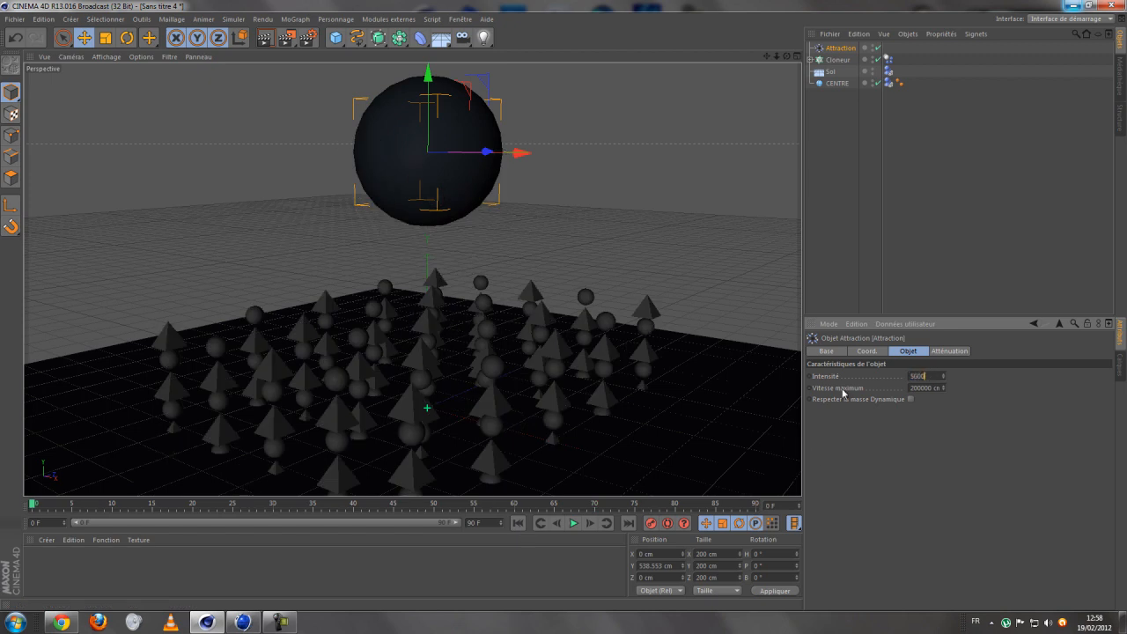
left_click(573, 523)
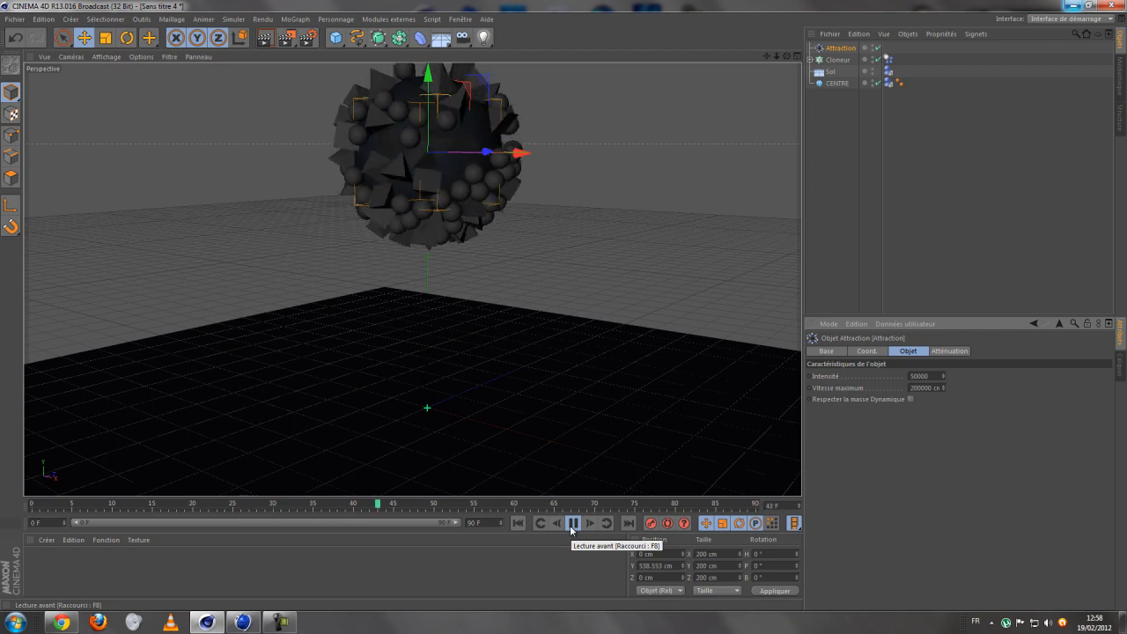
left_click(573, 524)
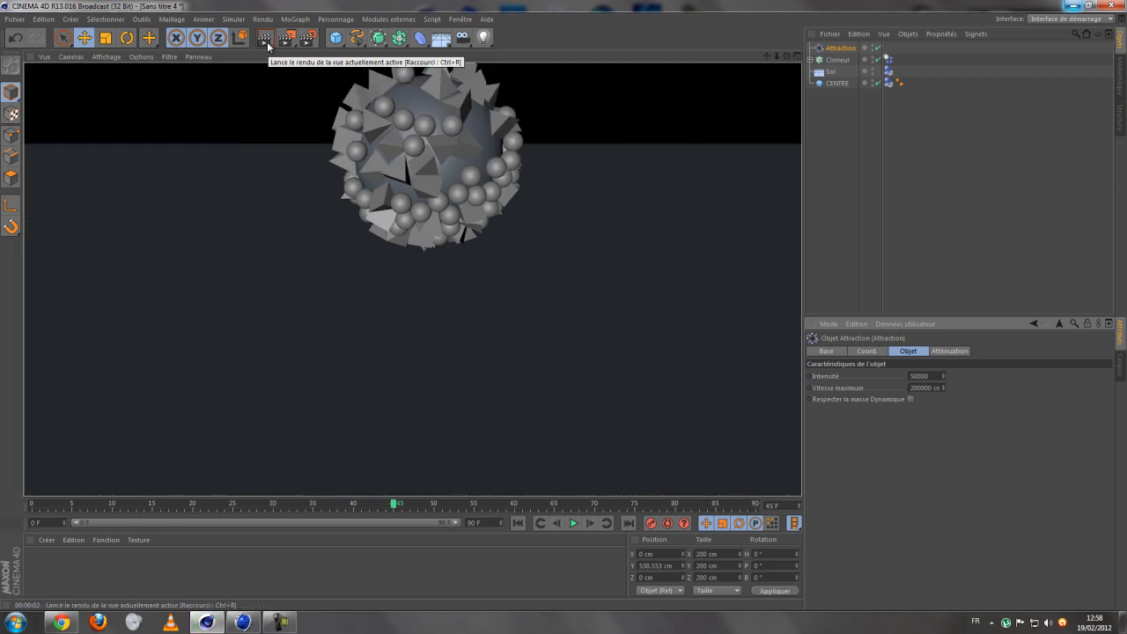
Step: Set the Cloner's grid quantities to 10, 10 and 10, return to frame 0 and widen the grid to about 1265 cm on X
left_click(834, 59)
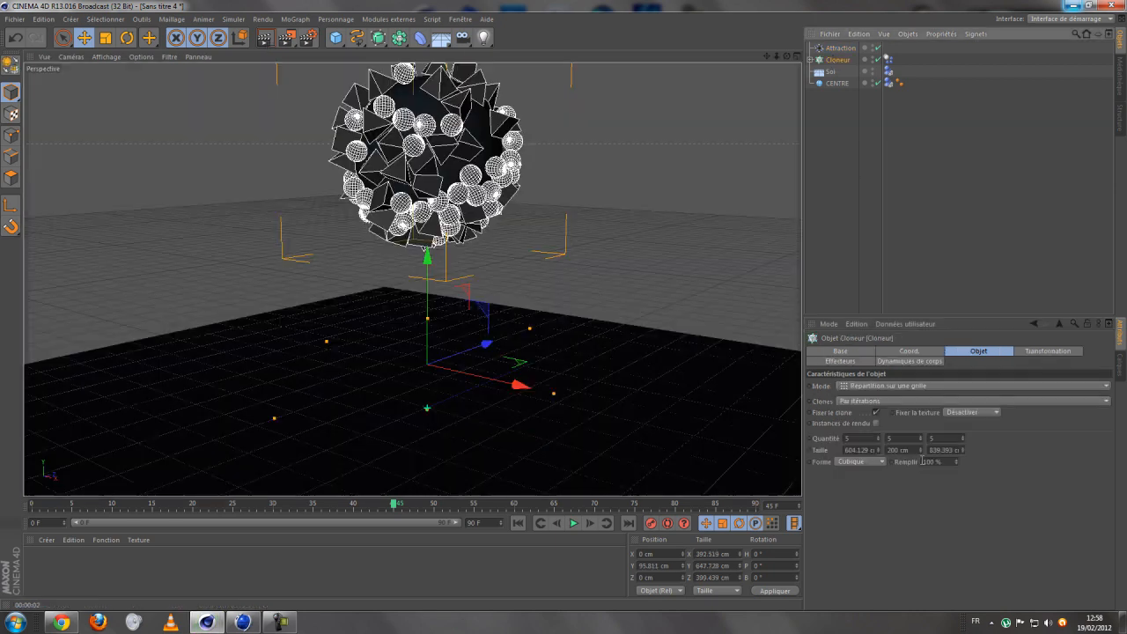
double_click(872, 438)
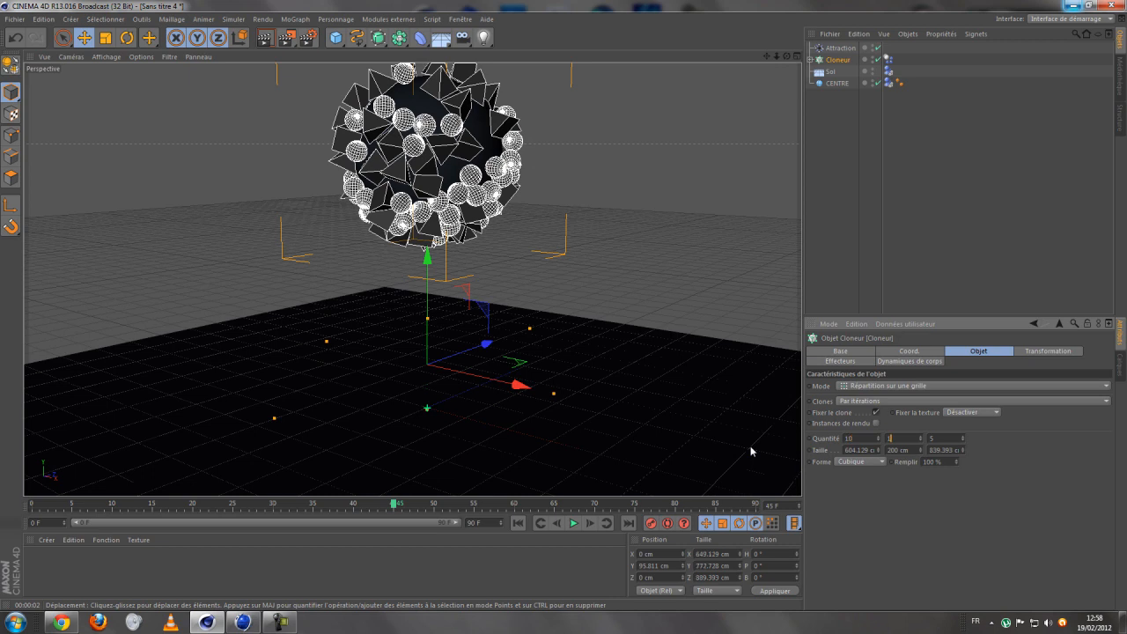
key("Return")
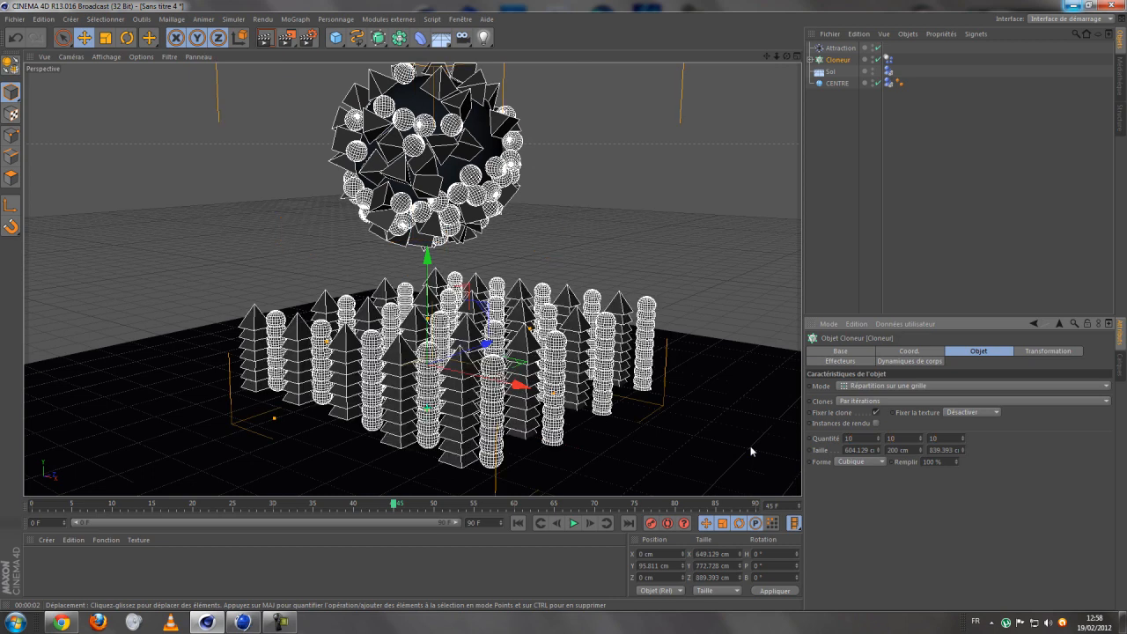
key("shift+f")
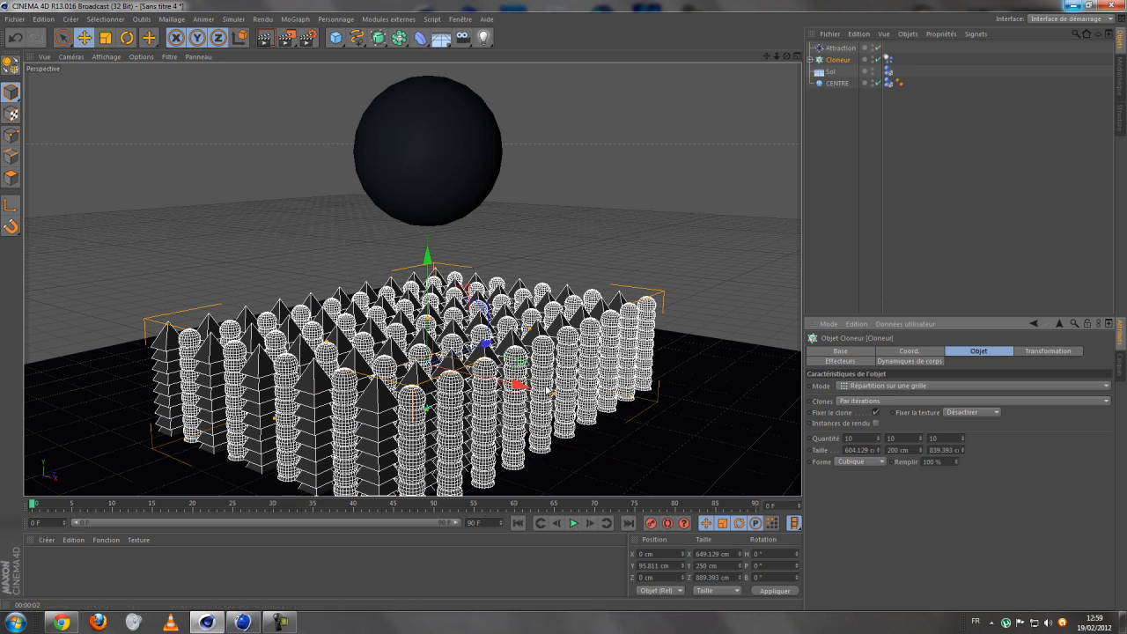
left_click_drag(553, 395, 797, 416)
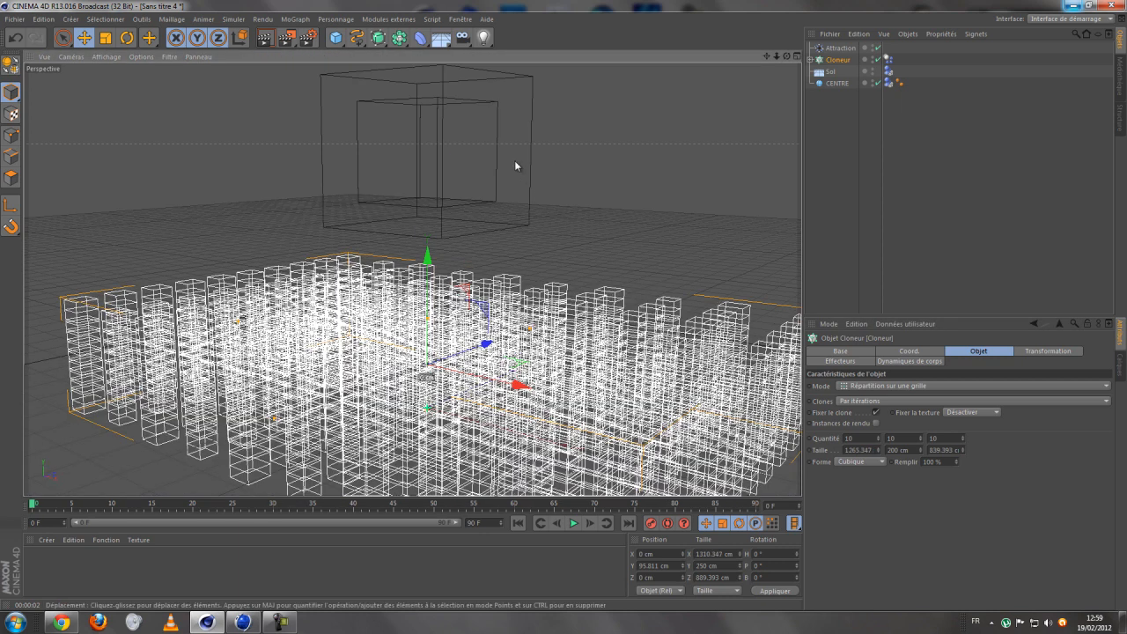
Step: Raise the Attraction modifier and the CENTRE sphere together to about 890 cm on Y
left_click(841, 48)
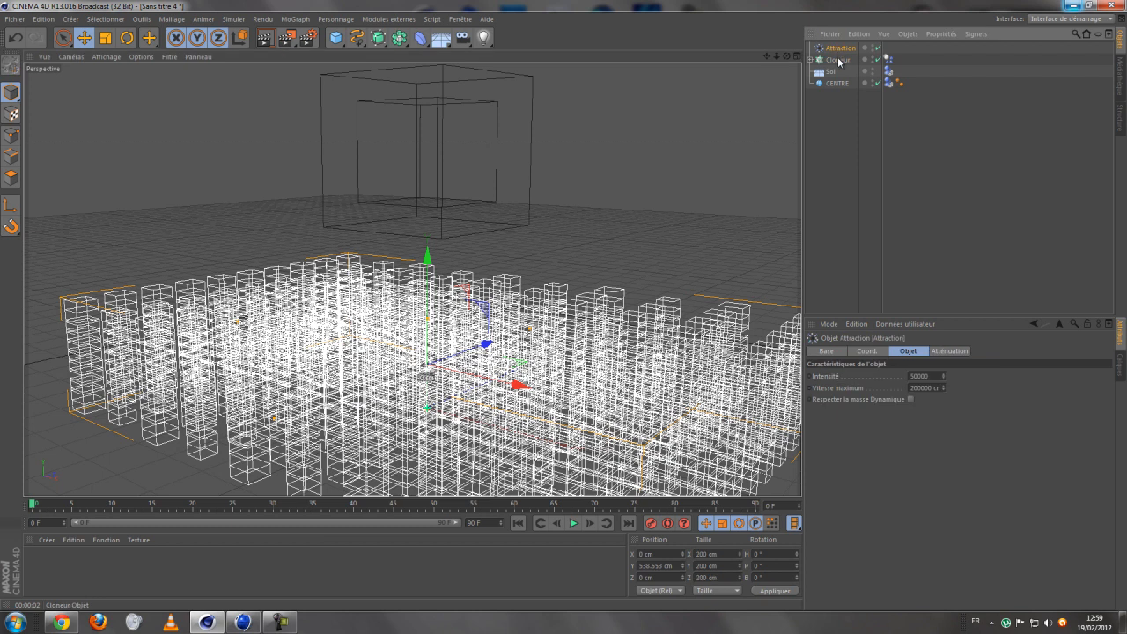
left_click(836, 83, "ctrl")
left_click_drag(429, 79, 434, 2)
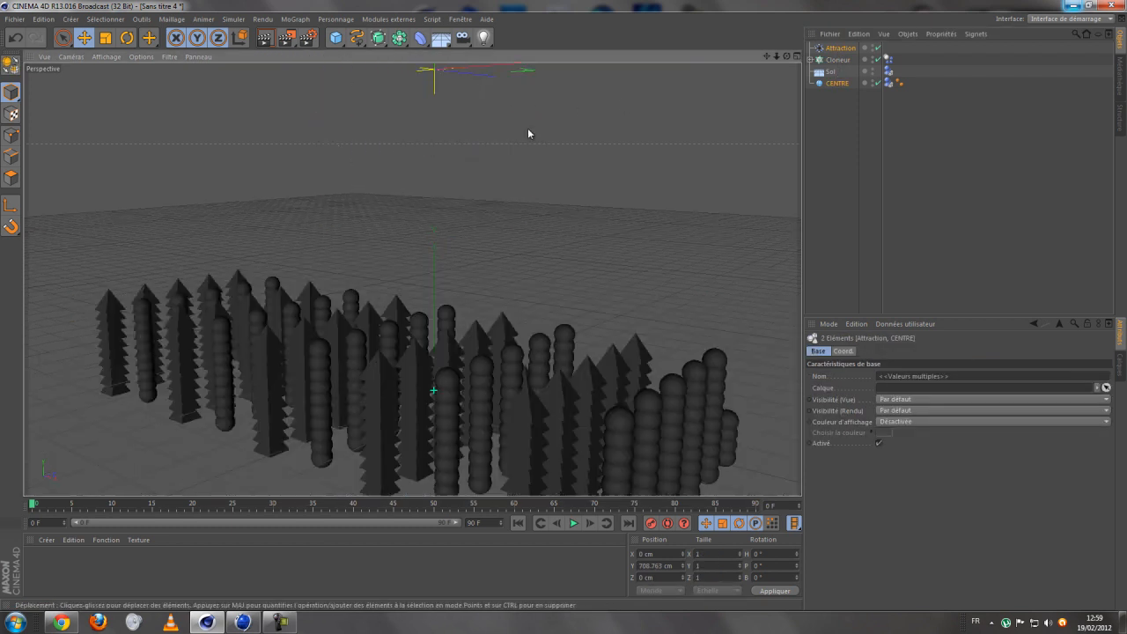
mouse_move(563, 308)
left_mouse_down()
mouse_move(555, 342)
mouse_move(561, 328)
left_mouse_up()
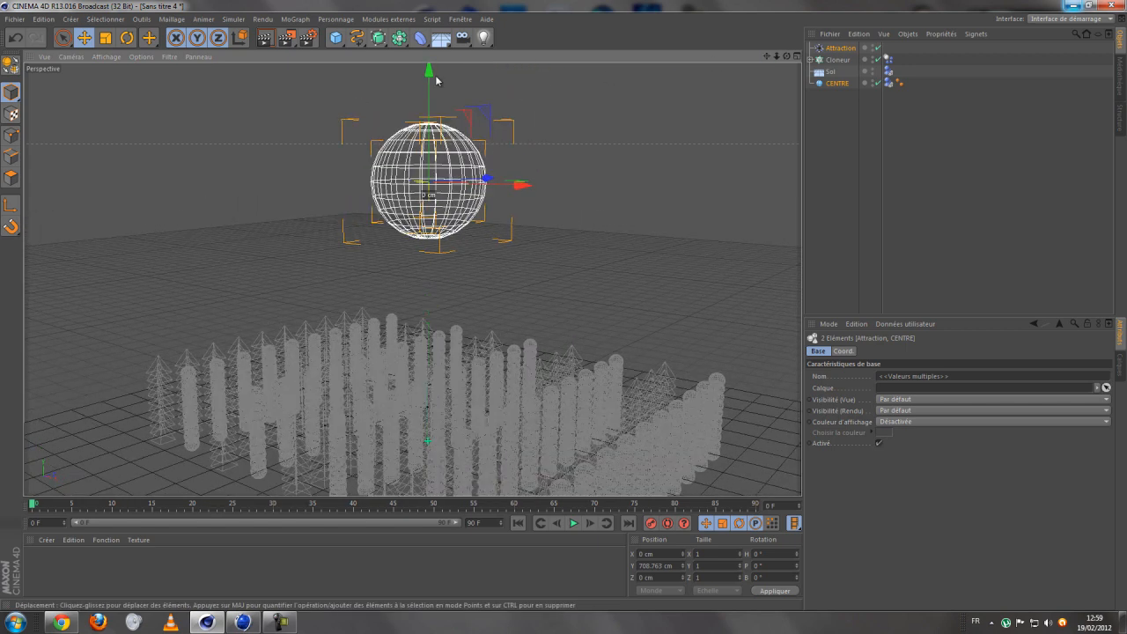
left_click_drag(429, 67, 560, 294)
left_click_drag(498, 263, 595, 187)
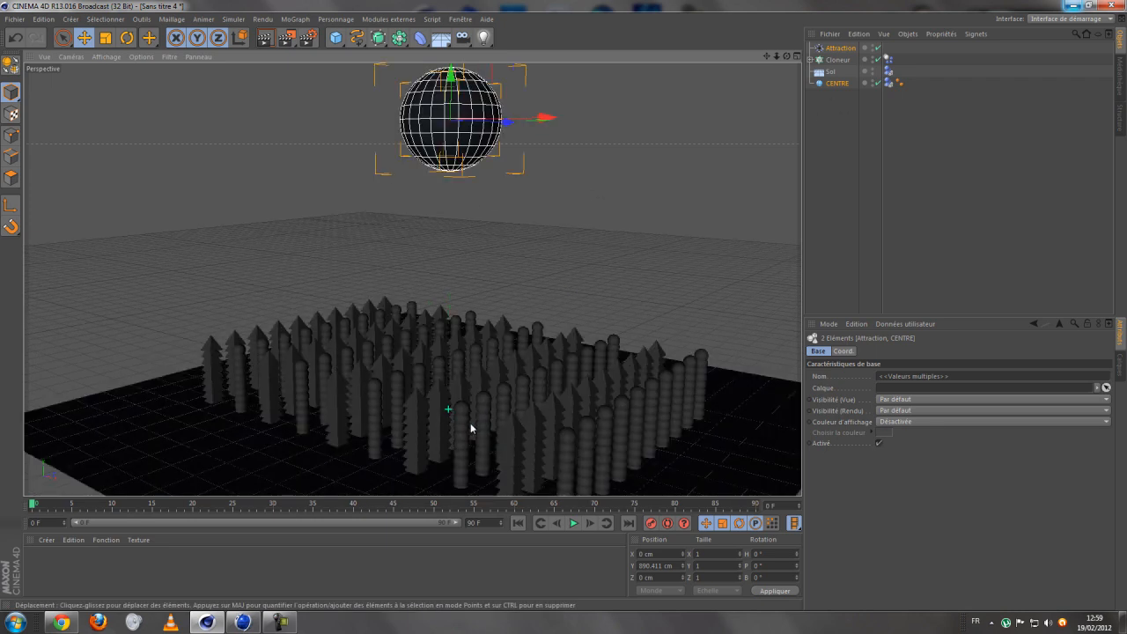
Step: Stretch the Cloner's grid to about 4848 cm on Z and about 553 cm on Y
left_click(835, 59)
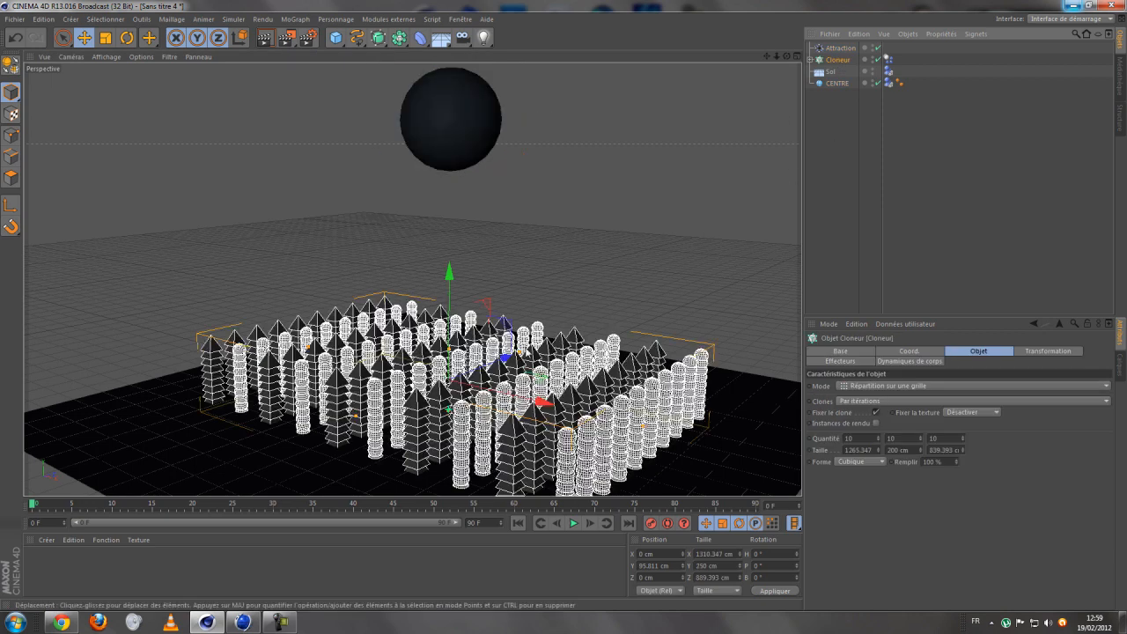
left_click_drag(522, 349, 587, 284)
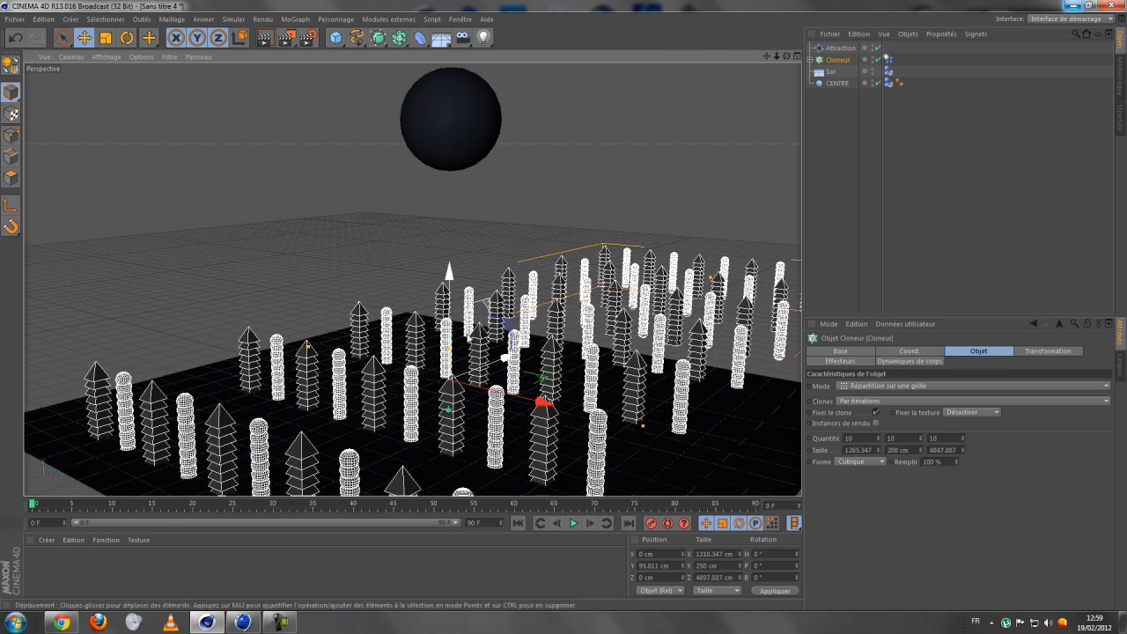
left_click_drag(450, 349, 463, 298)
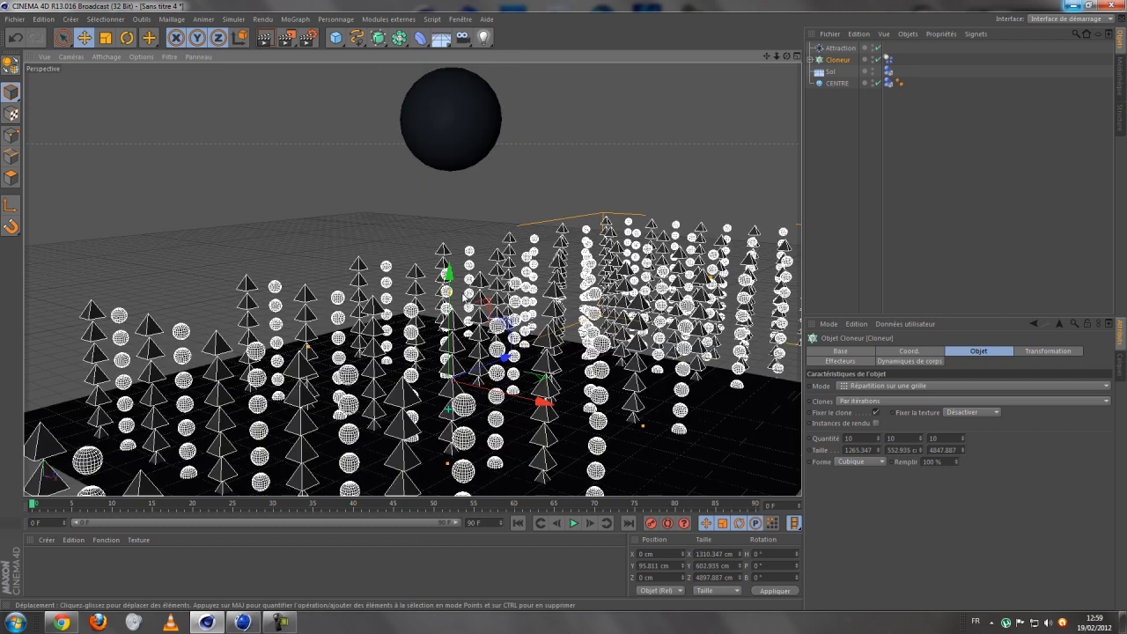
Step: Raise the CENTRE sphere and the Attraction modifier together to about 1309 cm on Y
left_click(434, 122)
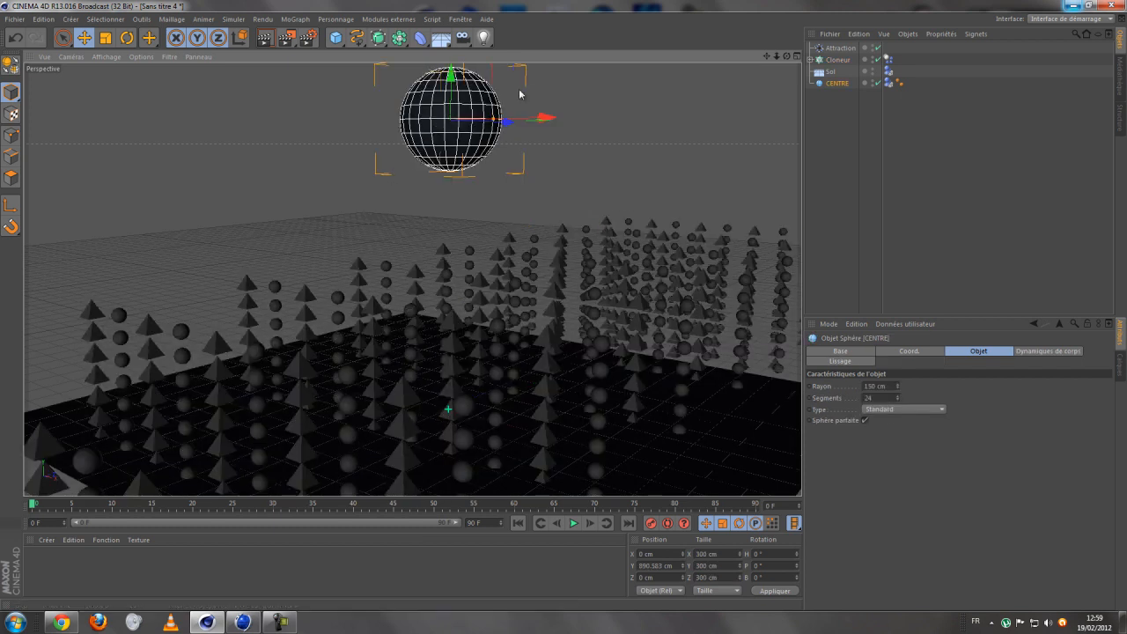
left_click(841, 48, "ctrl")
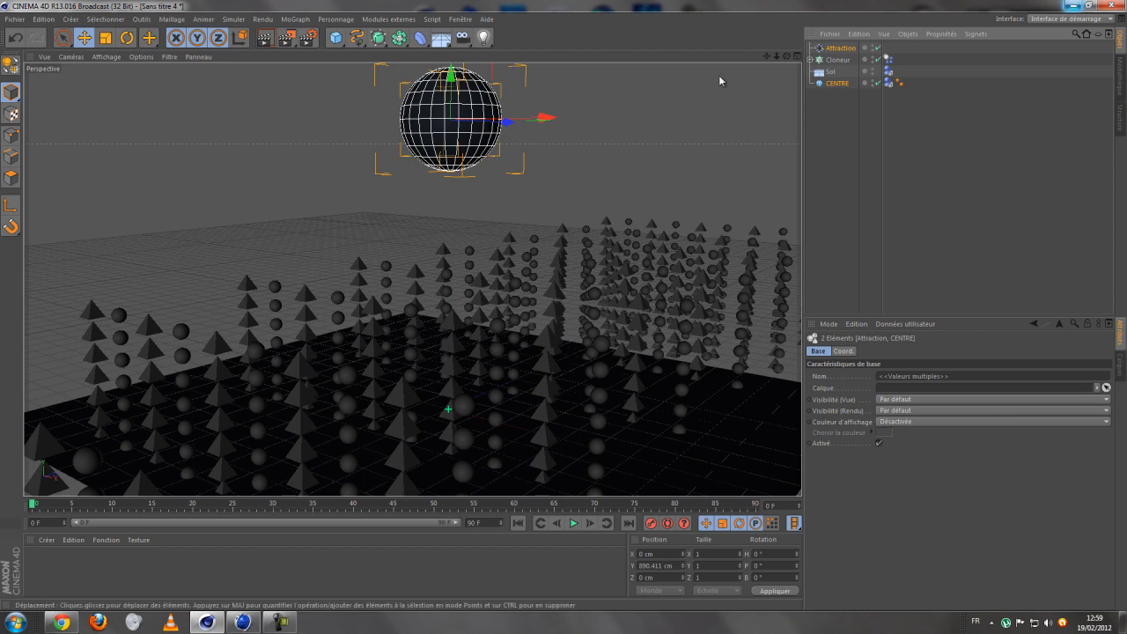
middle_click_drag(557, 340, 543, 478, "alt")
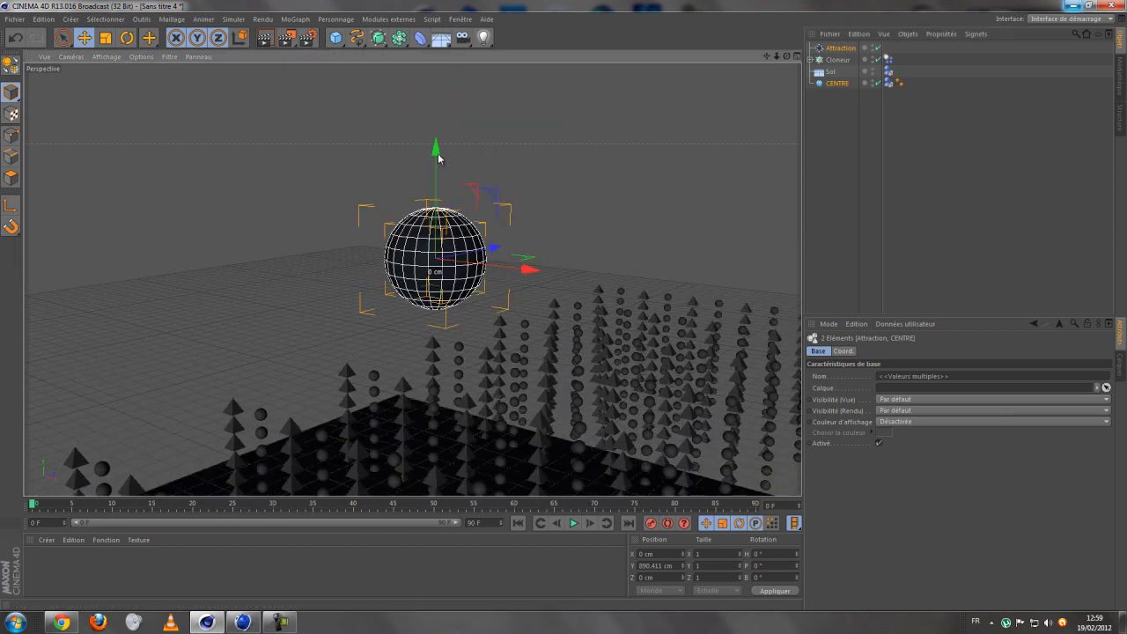
left_click_drag(445, 86, 445, 5)
left_click_drag(564, 306, 567, 304)
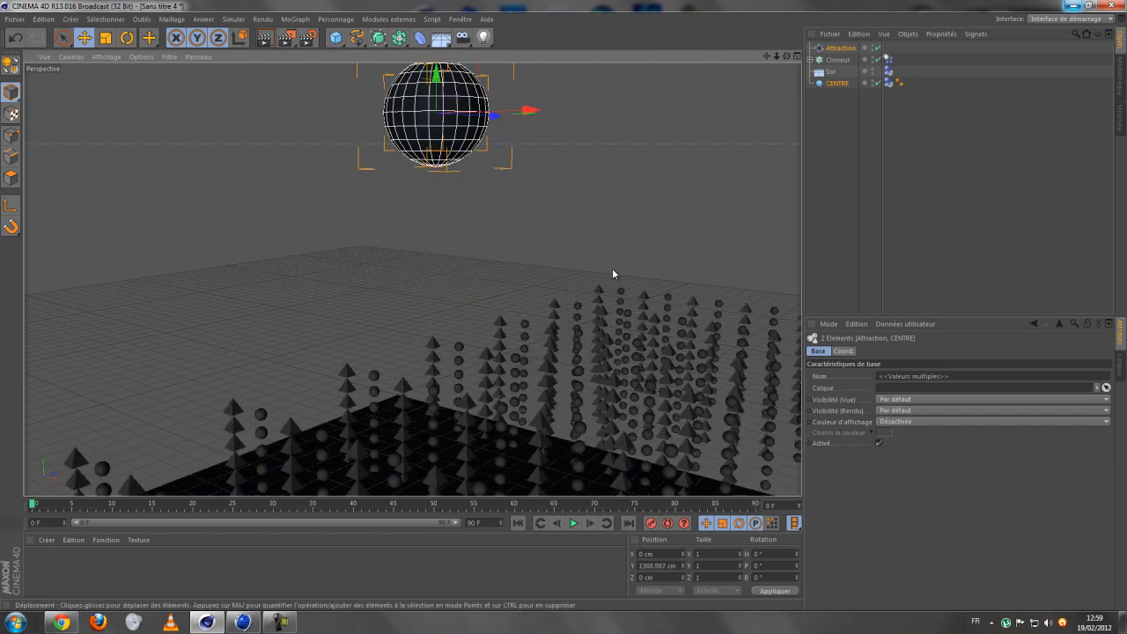
Step: Raise the Cloner to about 476 cm on Y and reduce its grid depth to about 1530 cm on Z
left_click(838, 59)
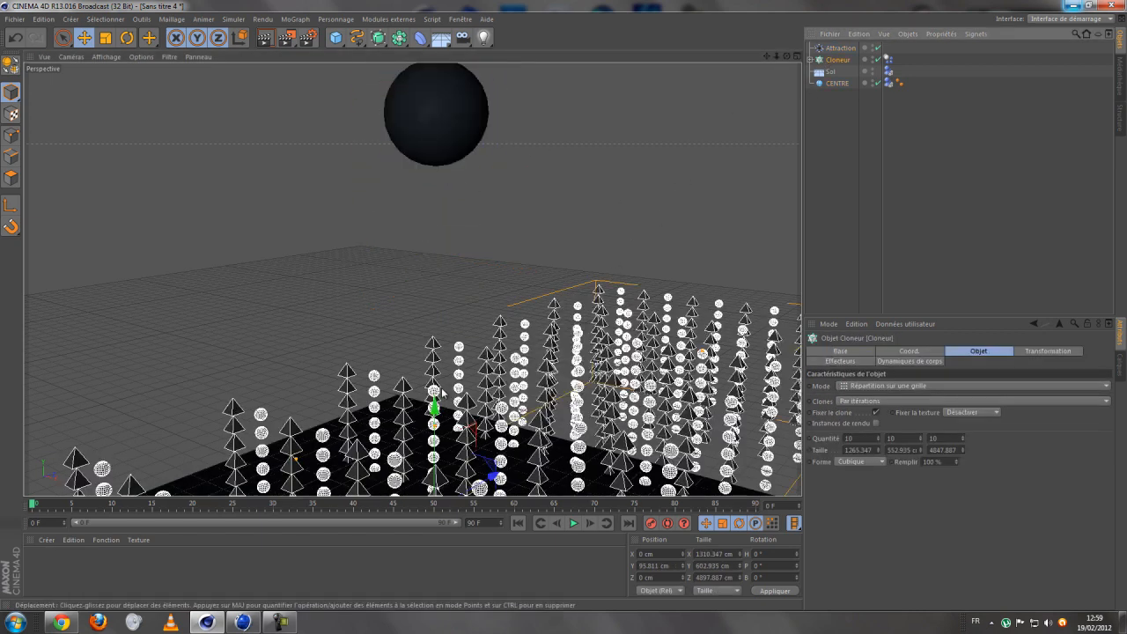
left_click_drag(437, 399, 448, 293)
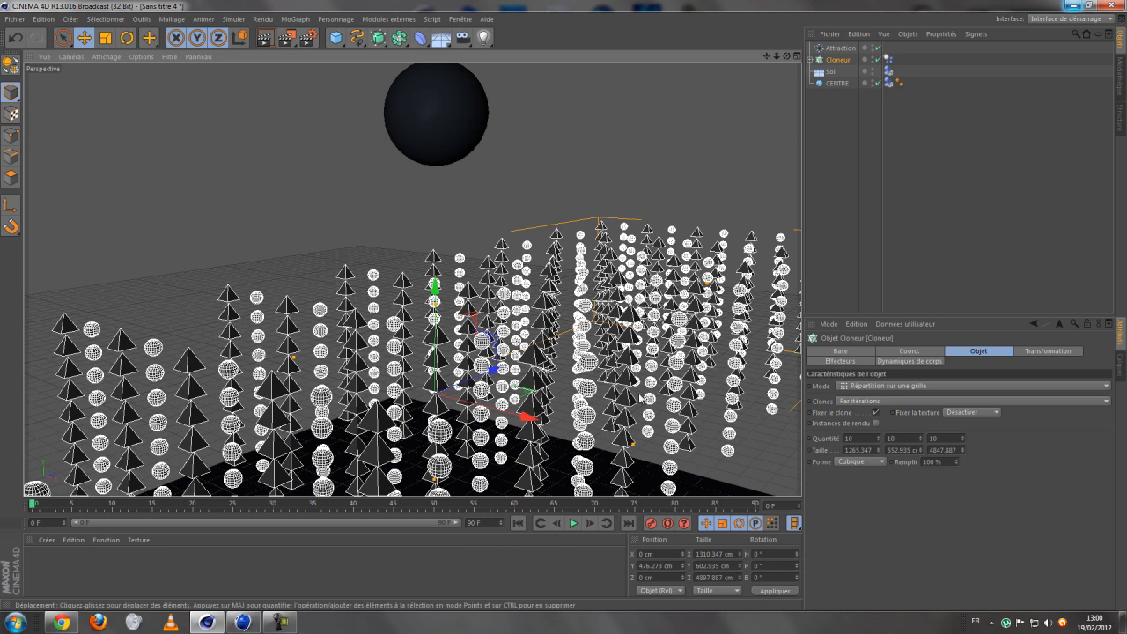
left_click_drag(707, 283, 571, 379)
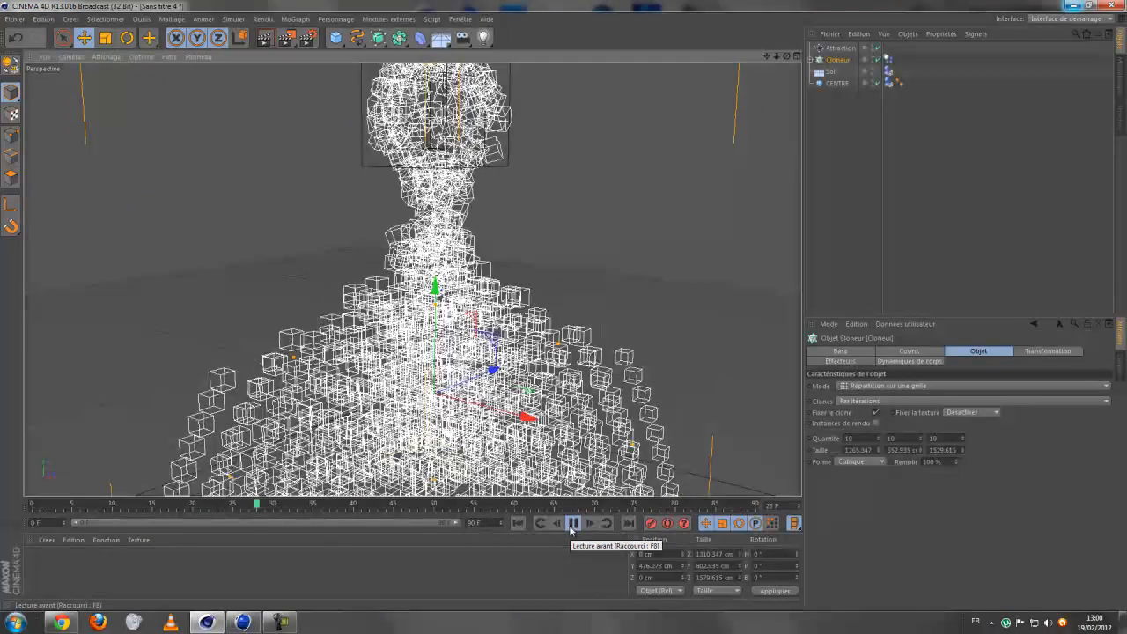
Step: Play the simulation with a pause near frame 29, and stop it at about frame 62 to examine the clones around the sphere
left_click(573, 524)
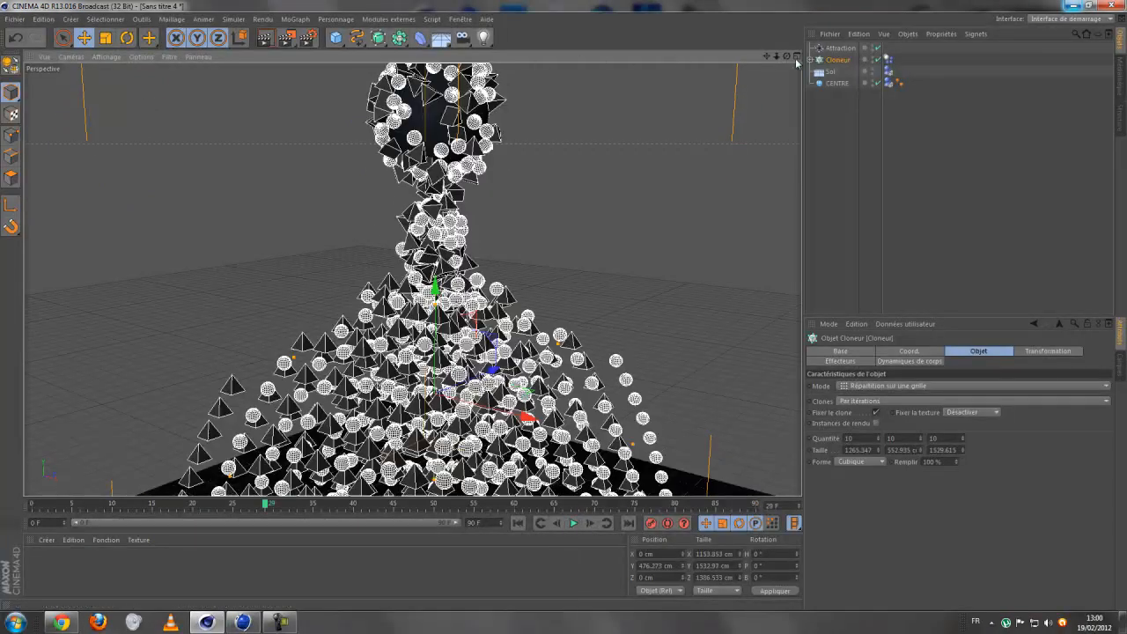
left_click(577, 524)
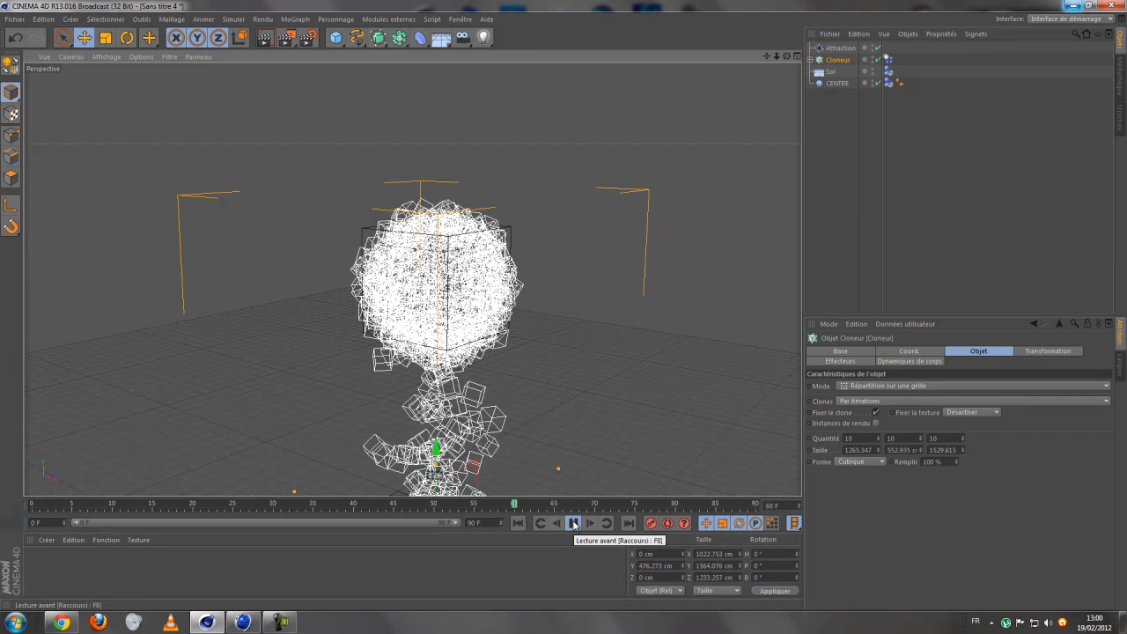
left_click(574, 523)
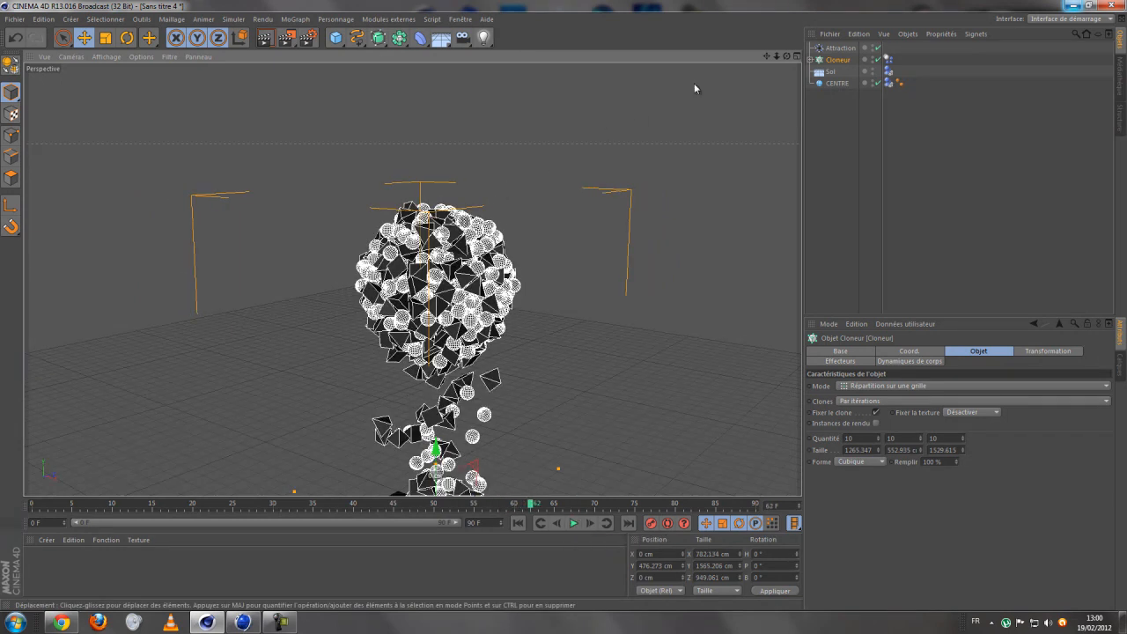
Step: Render a preview of the falling clones at frame 62 in the perspective view
left_click_drag(563, 292, 562, 273)
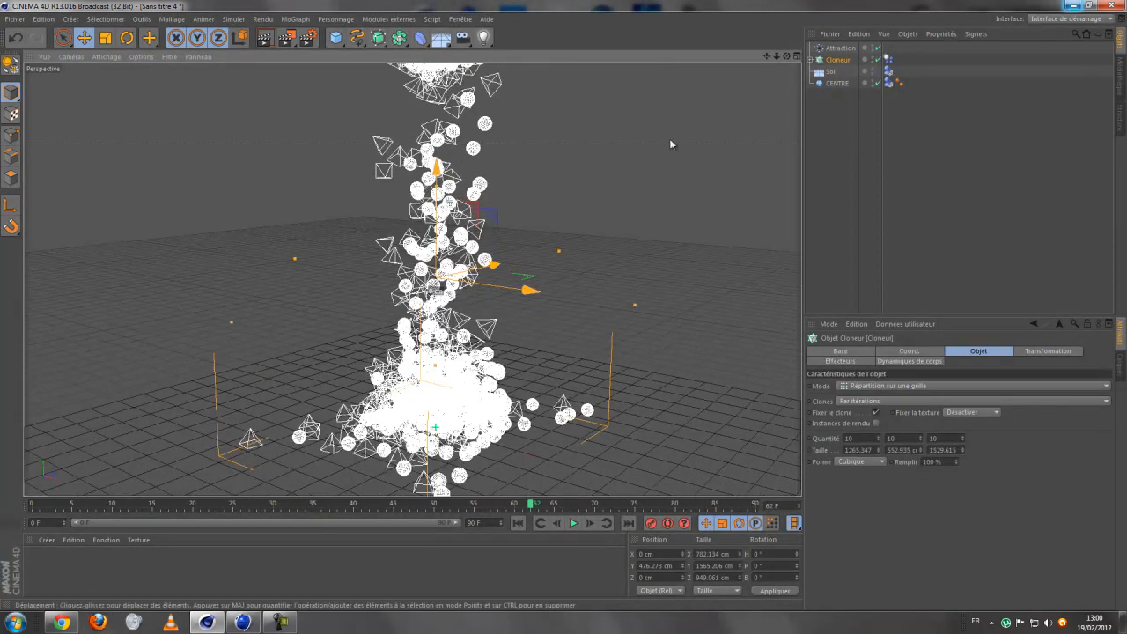
left_click(266, 38)
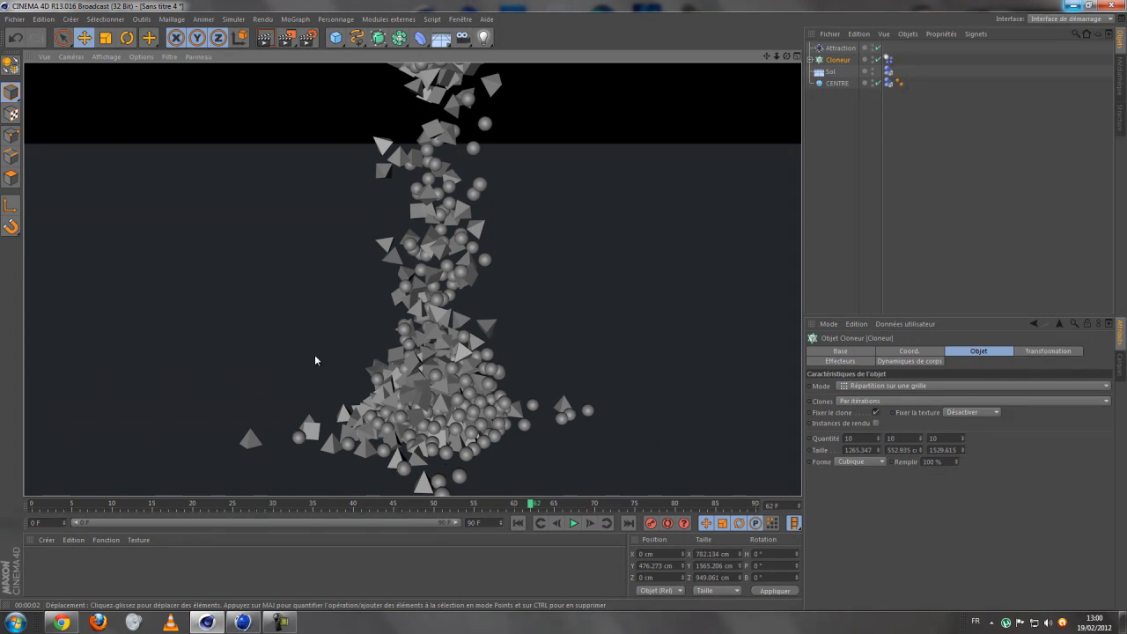
left_click(604, 280)
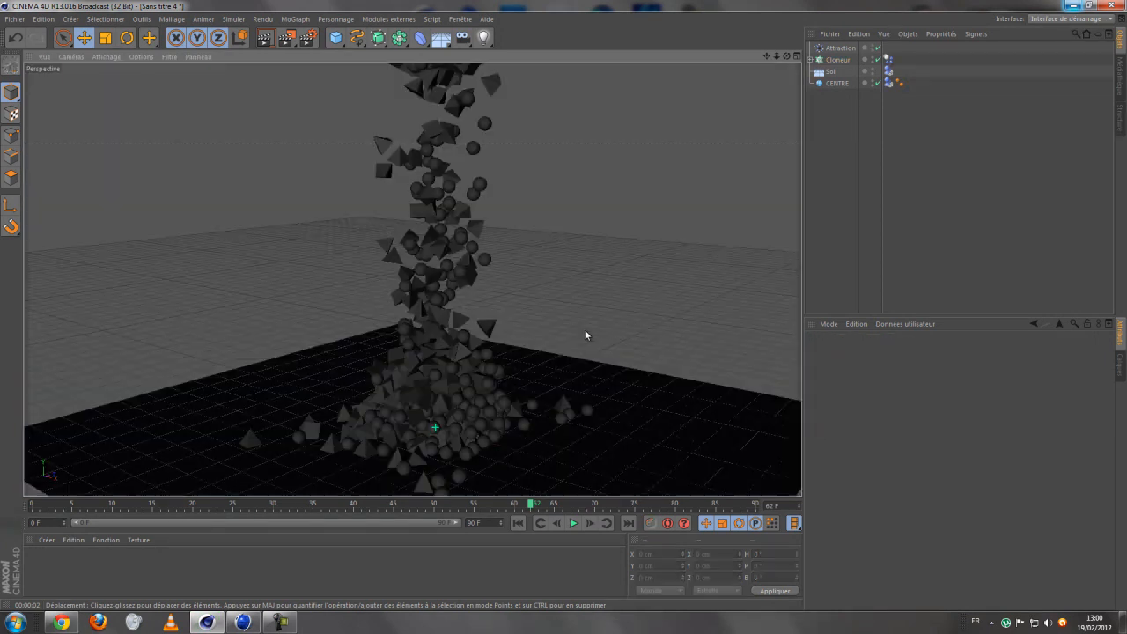
Step: Add a Ciel (sky) object, give the Sol floor a Rendu tag with Composition avec le fond enabled, and render a preview
left_click_drag(441, 37, 584, 43)
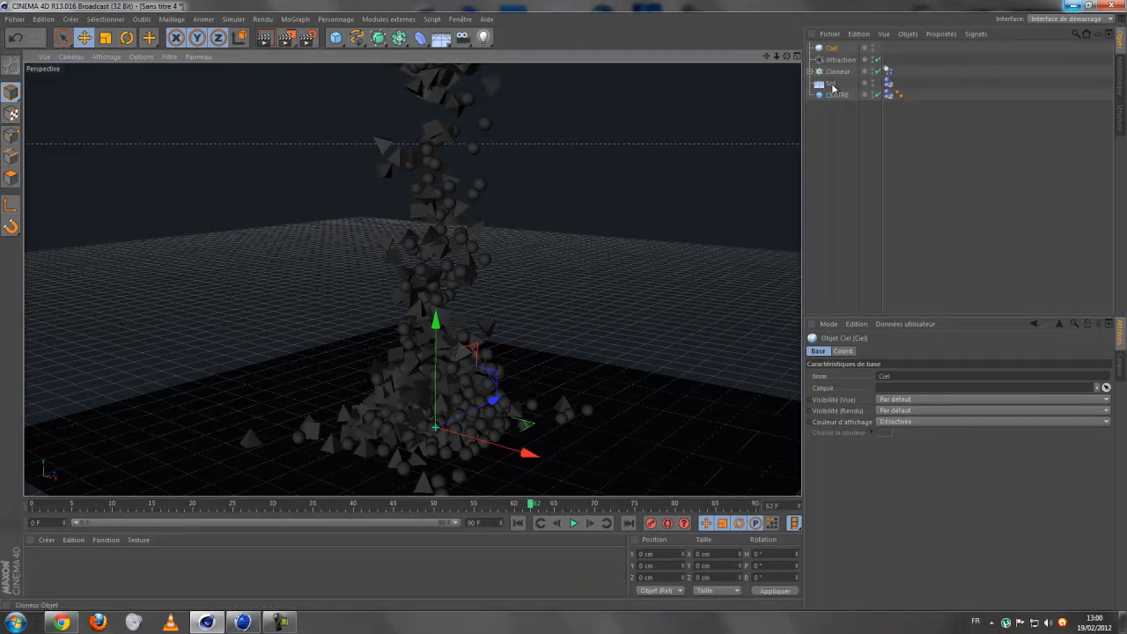
right_click(833, 88)
mouse_move(881, 93)
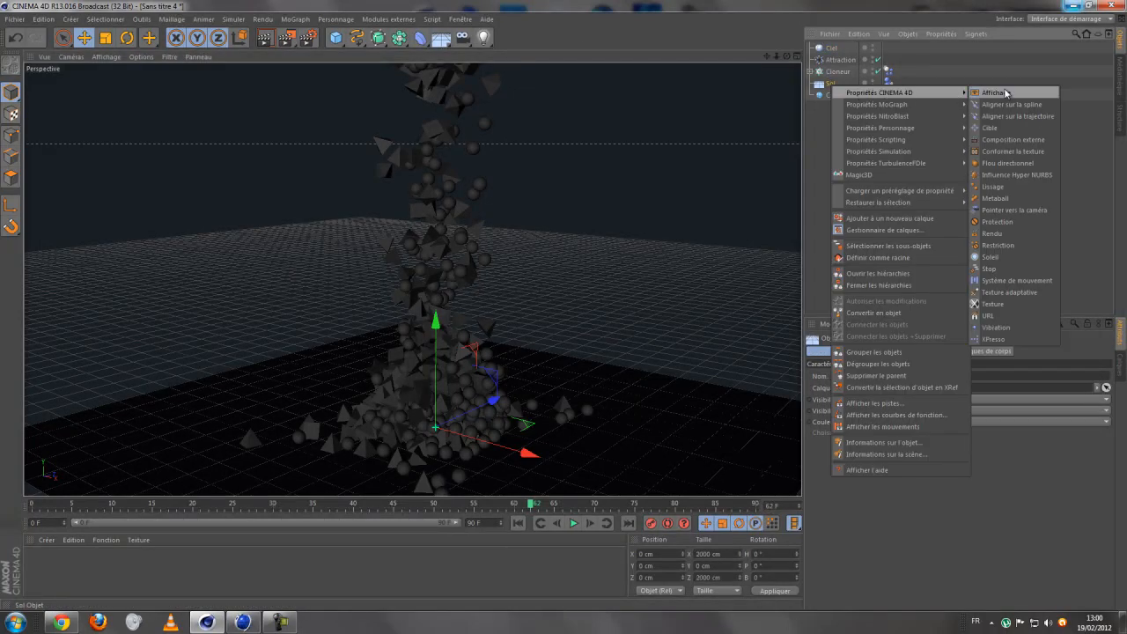
left_click(1016, 234)
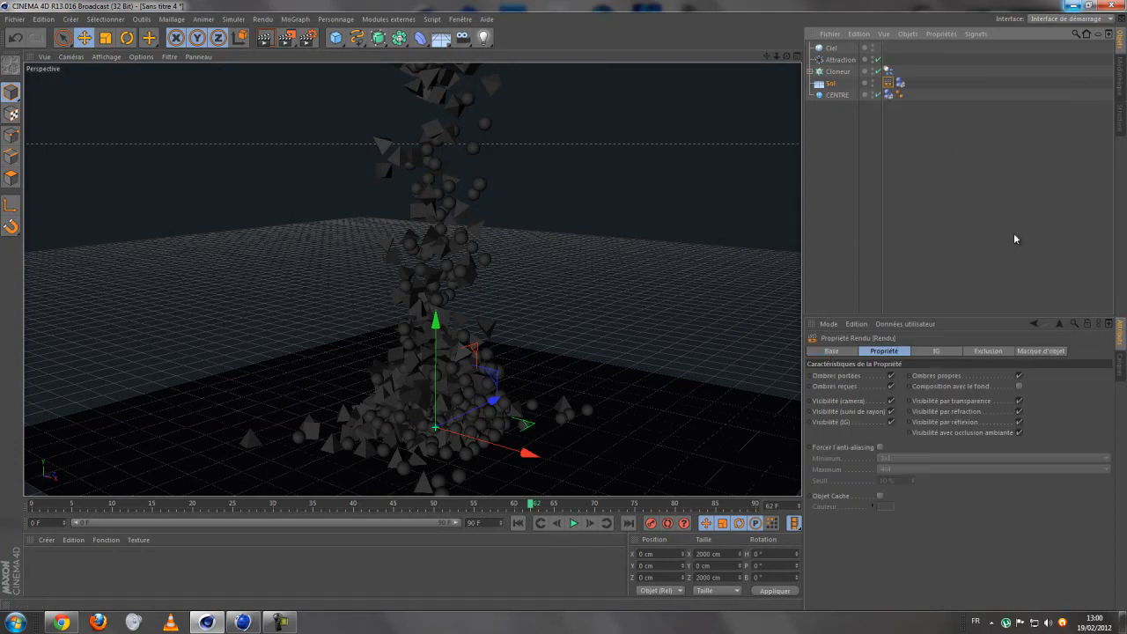
left_click(1018, 386)
left_click(265, 38)
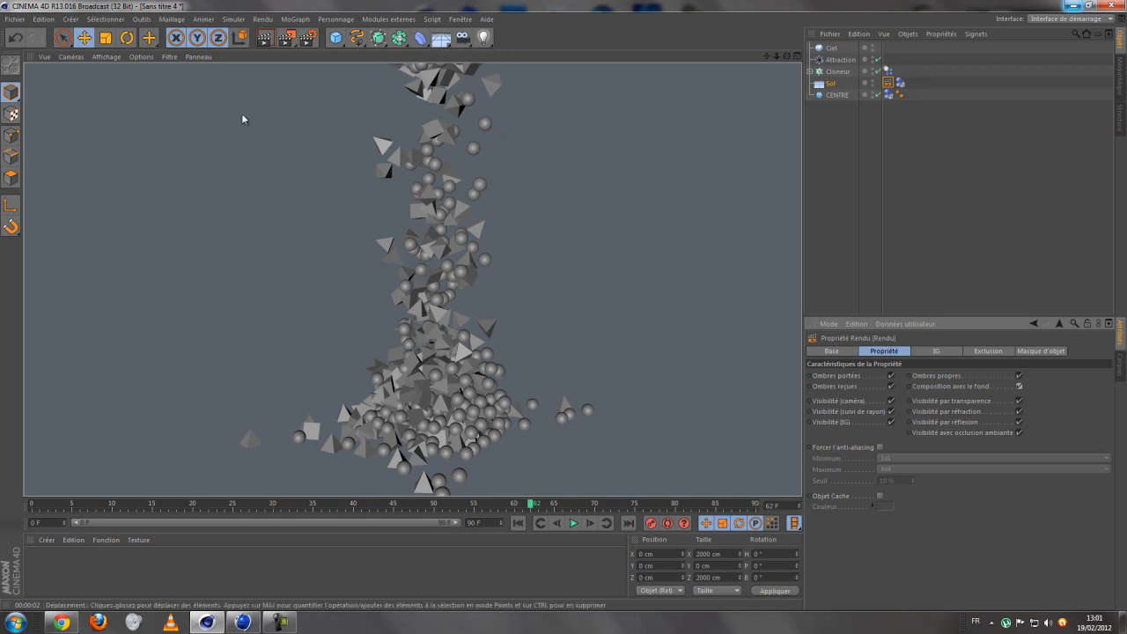
Step: Add the Occlusion ambiante and Illumination globale effects to the render settings
left_click(307, 37)
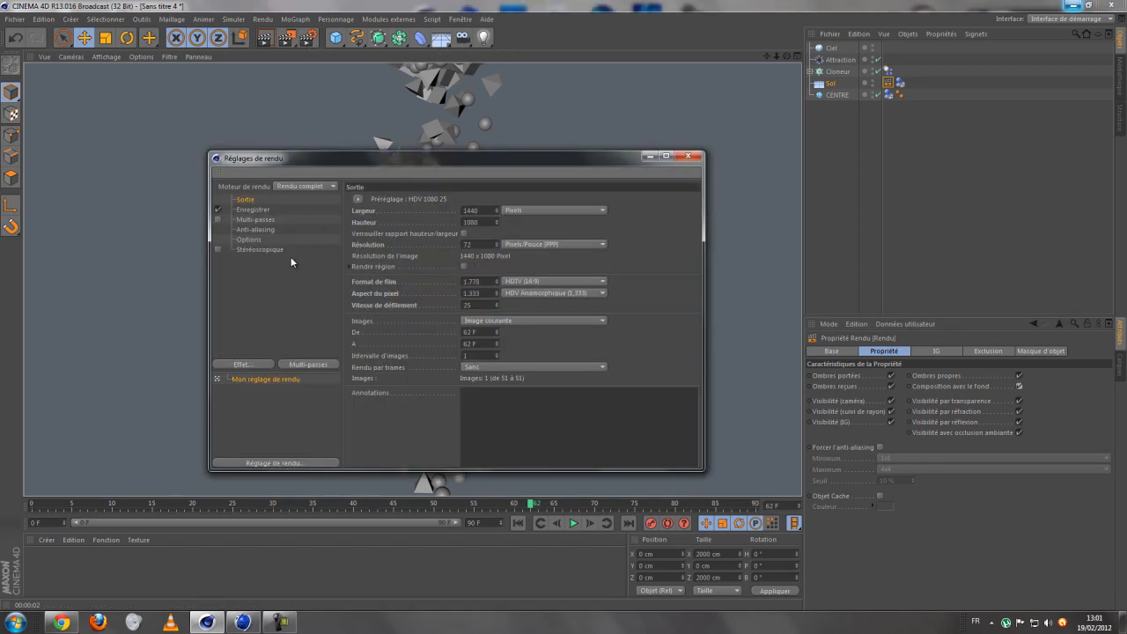
left_click(265, 367)
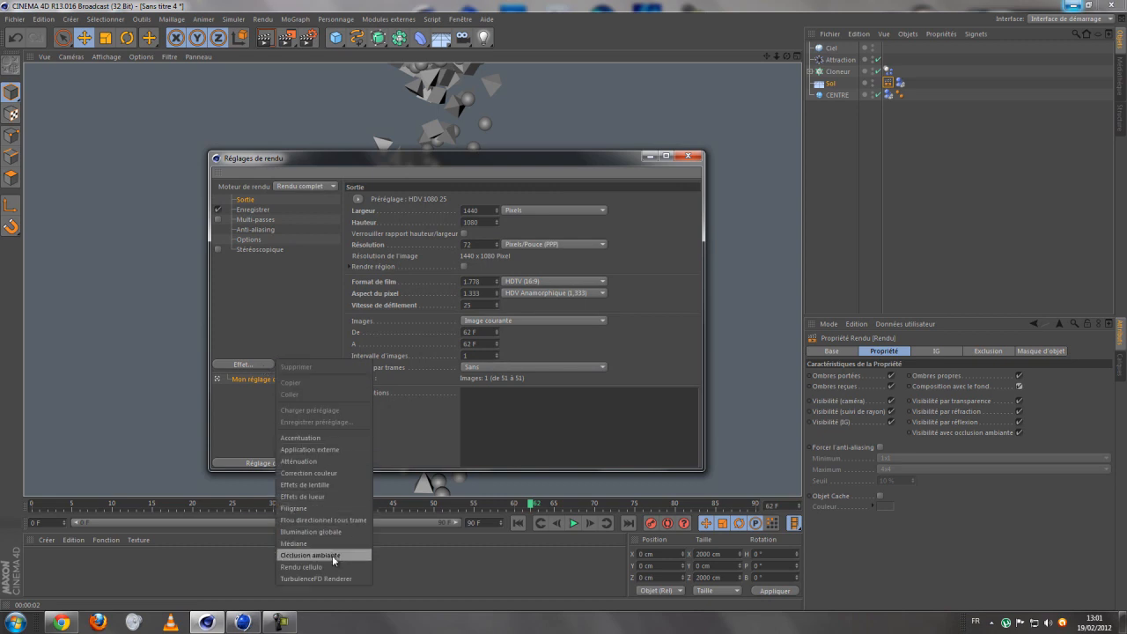
left_click(685, 162)
left_click(694, 156)
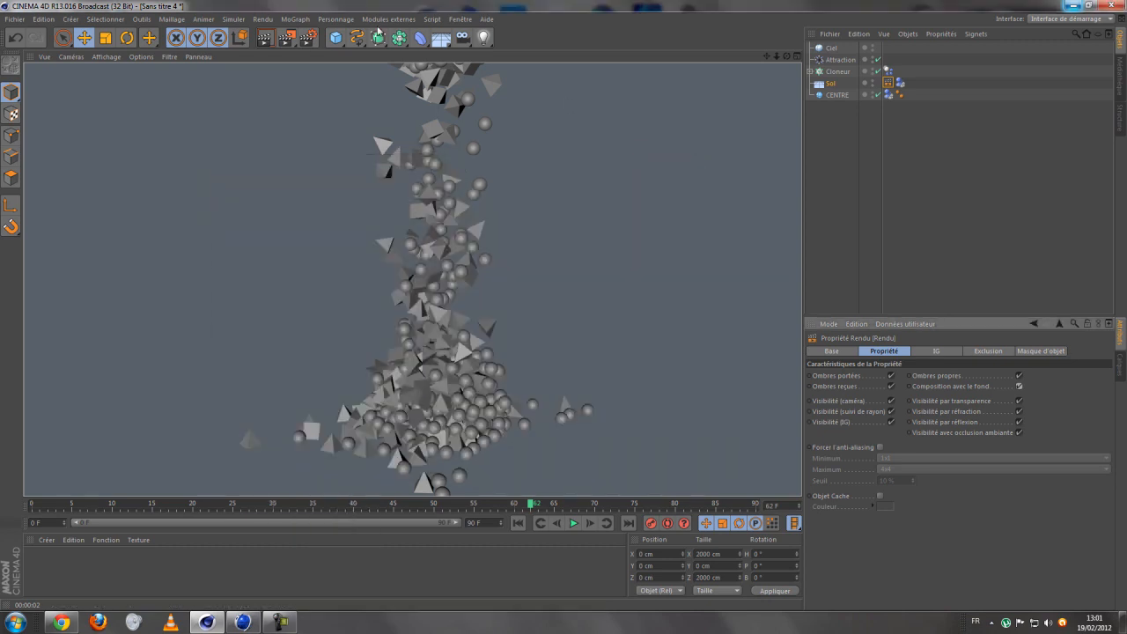
left_click(305, 41)
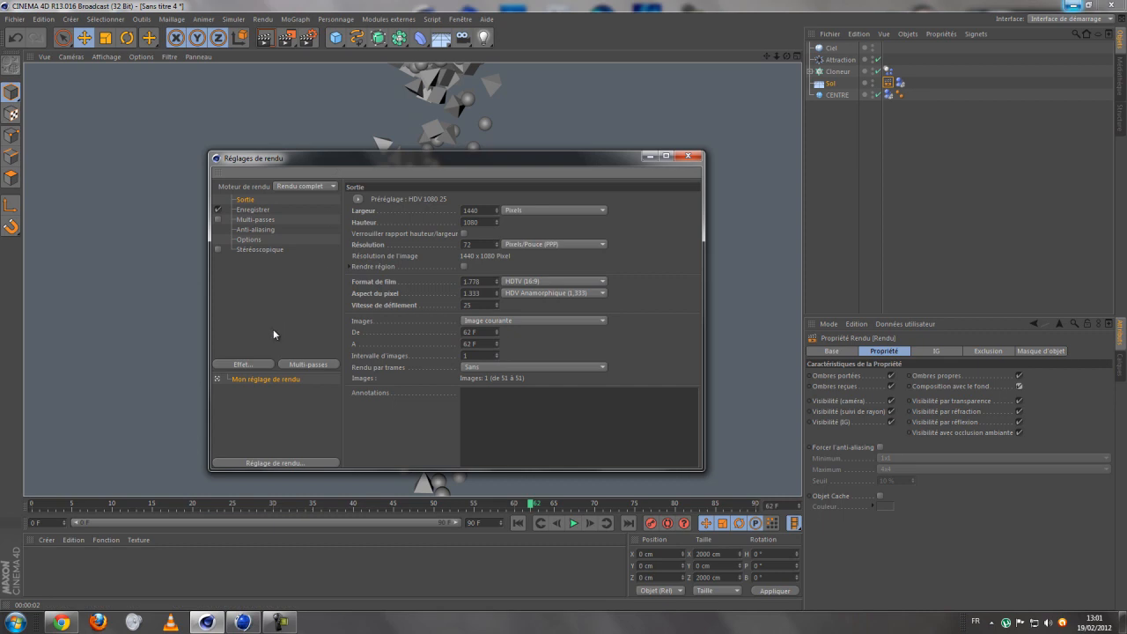
left_click(252, 368)
left_click(318, 555)
left_click(261, 363)
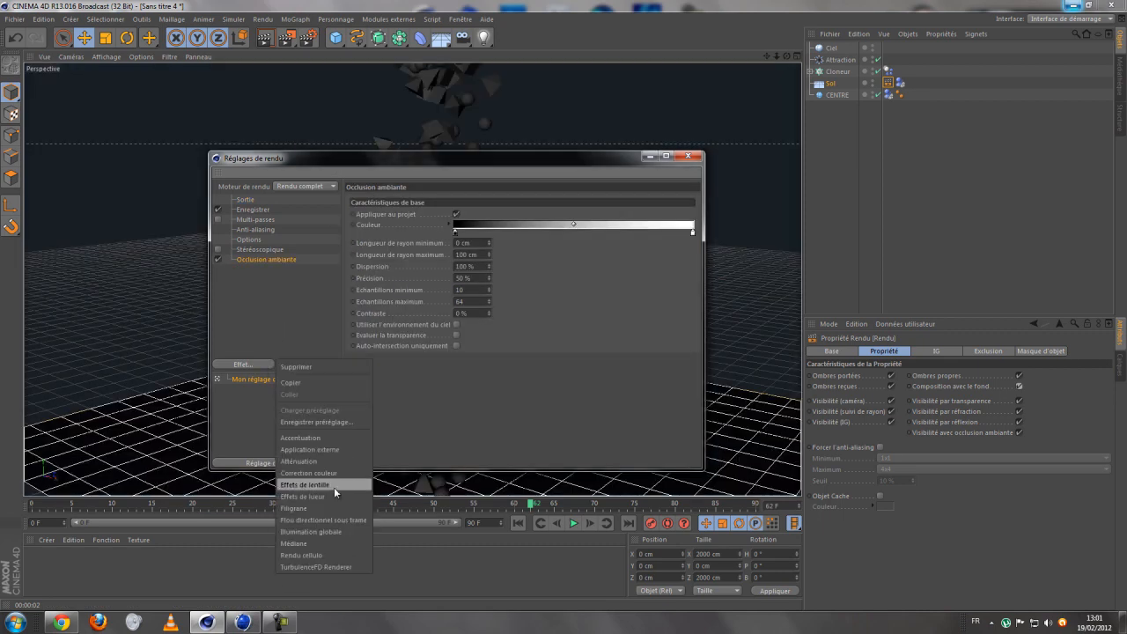
left_click(330, 532)
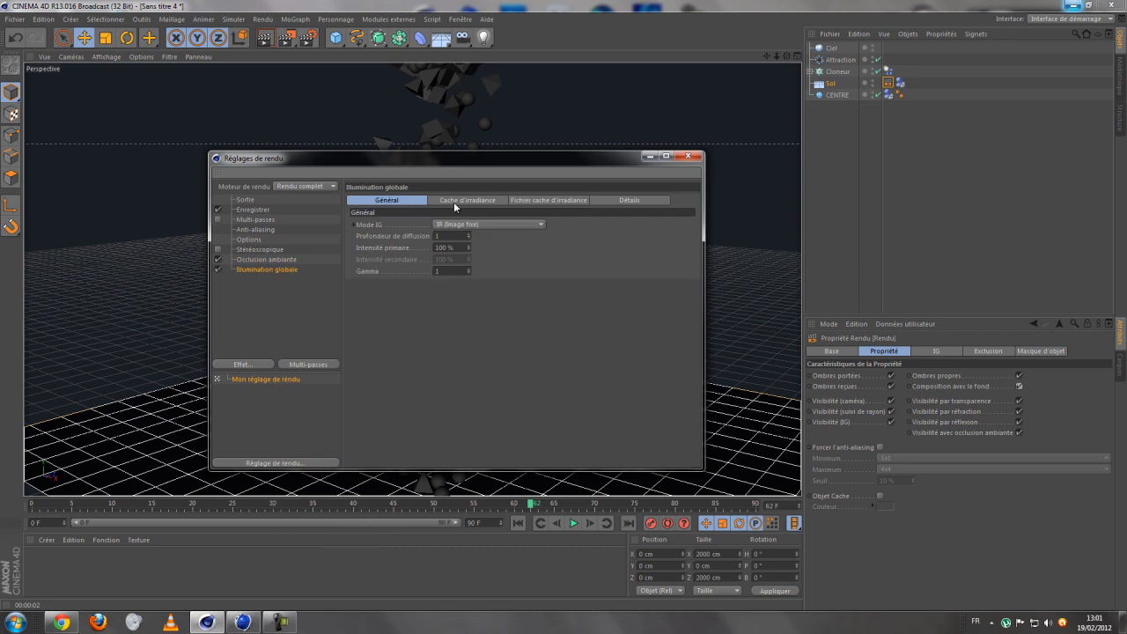
Step: Set the global illumination irradiance cache's stochastic samples and record density to Basse, and close the render settings
left_click(454, 202)
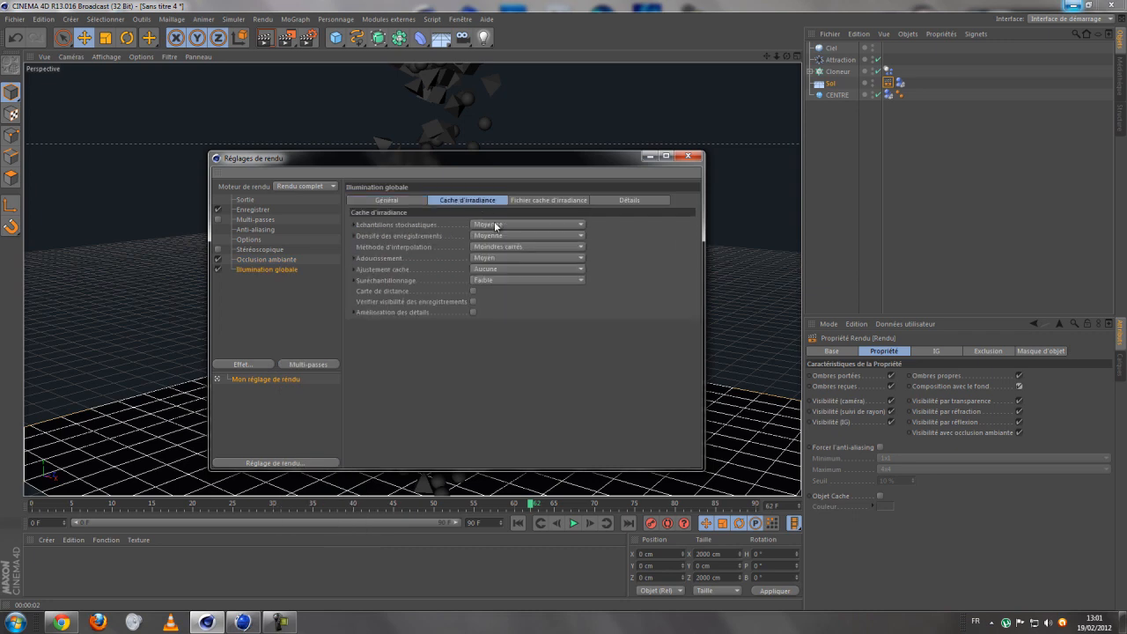
left_click(491, 226)
left_click(494, 258)
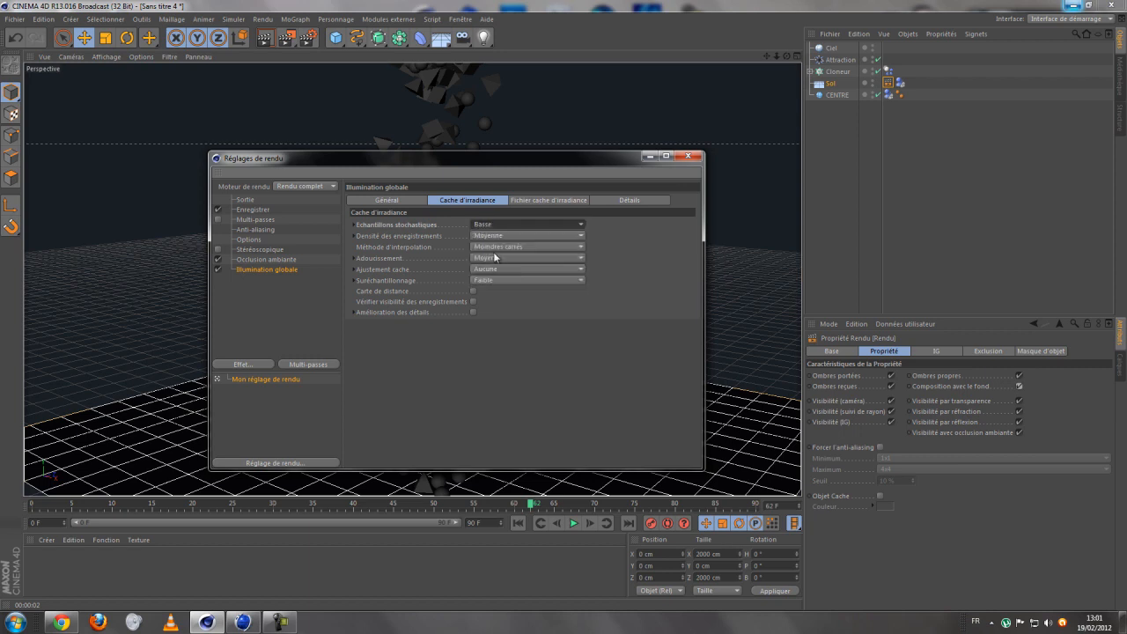
left_click(493, 235)
left_click(498, 271)
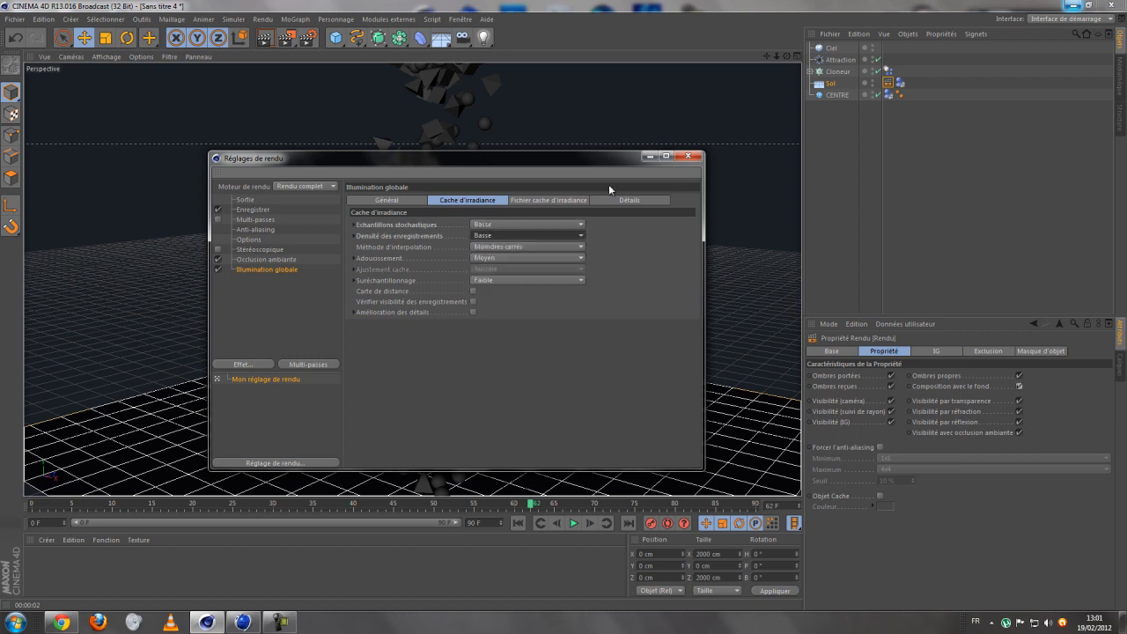
left_click(683, 159)
Step: Render a preview of the scene with ambient occlusion and global illumination, and stop it before it completes
left_click(266, 38)
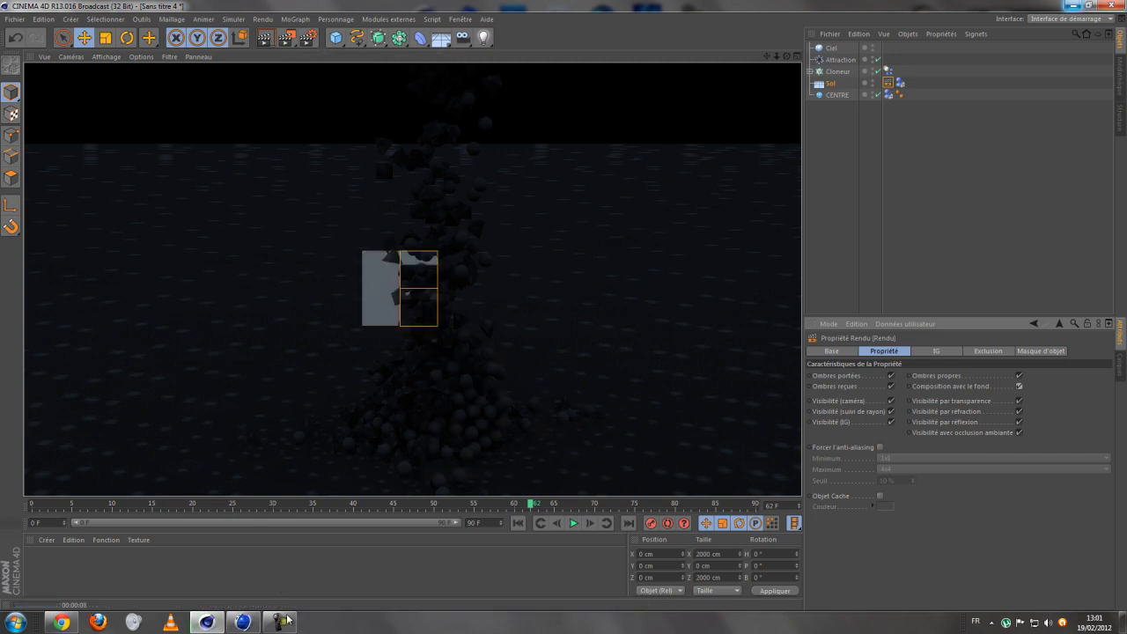
mouse_move(284, 622)
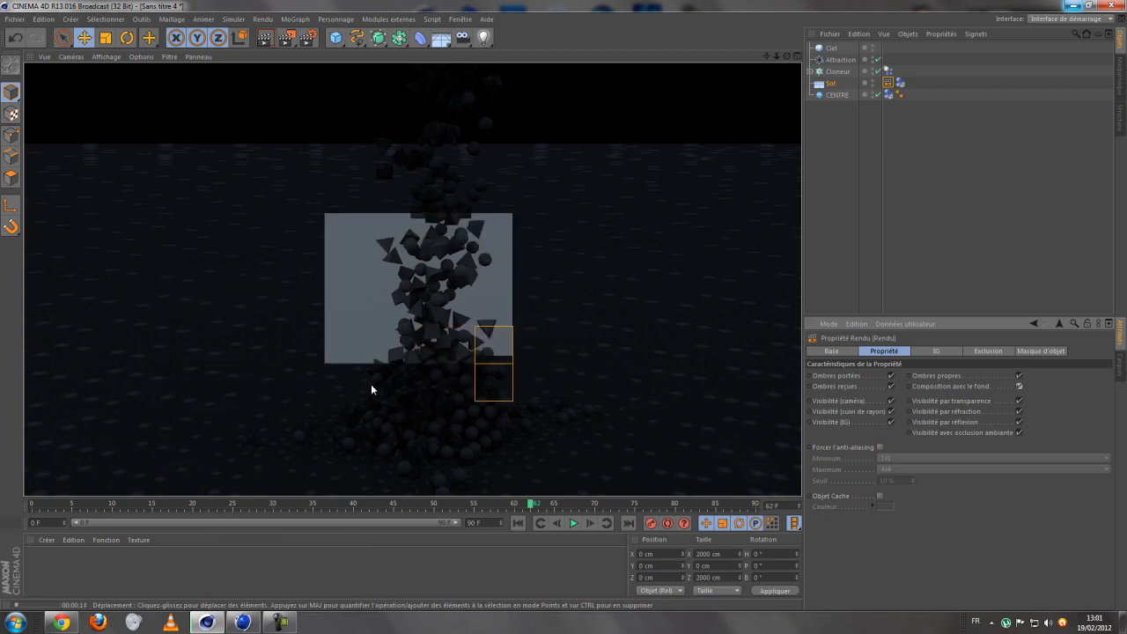
left_click(282, 553)
left_click(439, 333)
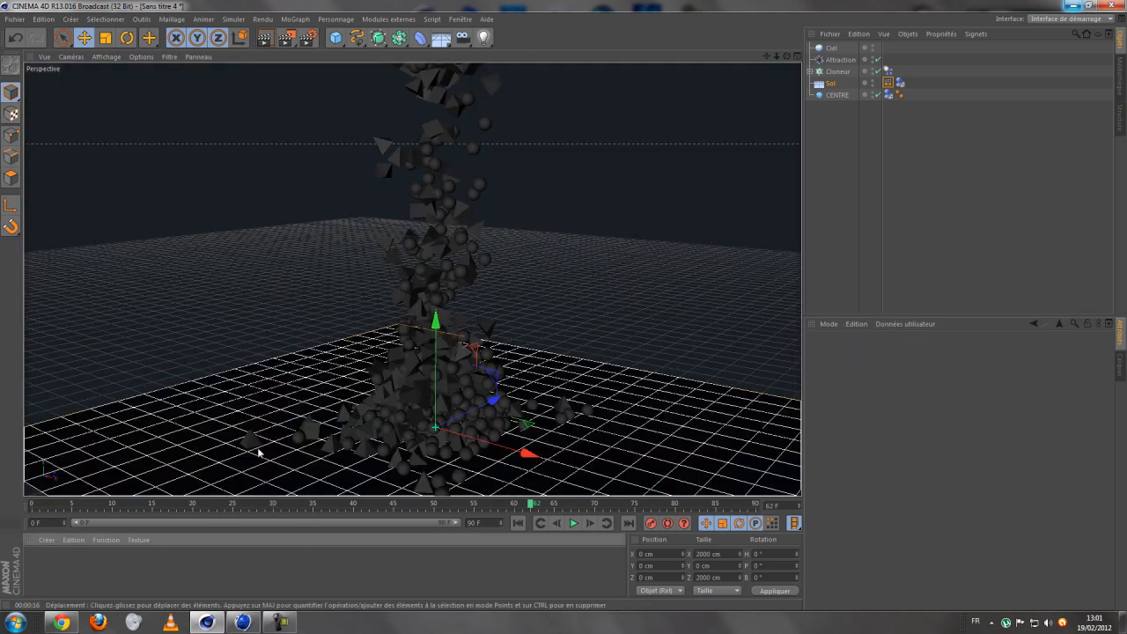
Step: Create a new material and enable its Réflexion channel
double_click(72, 554)
double_click(36, 560)
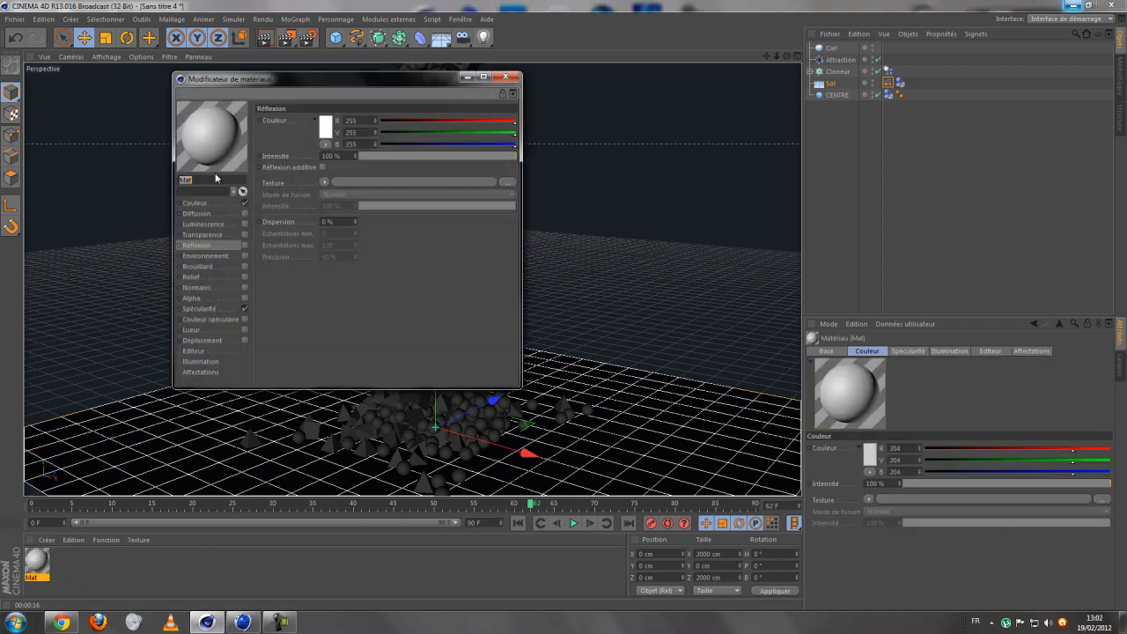
left_click(245, 246)
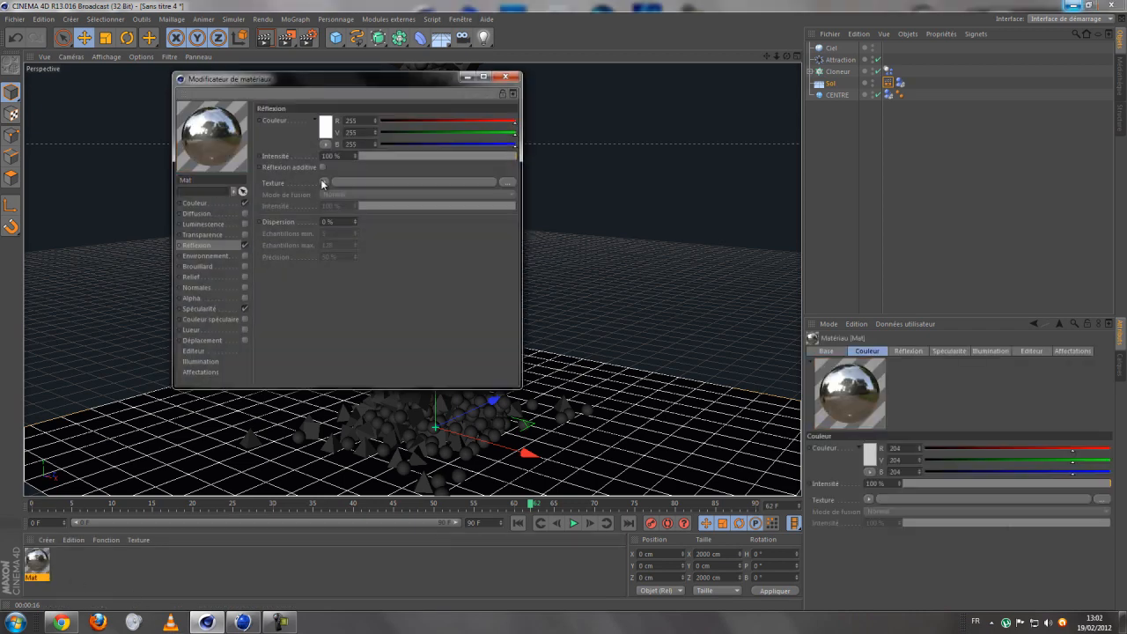
left_click(324, 182)
left_click(502, 95)
left_click(505, 77)
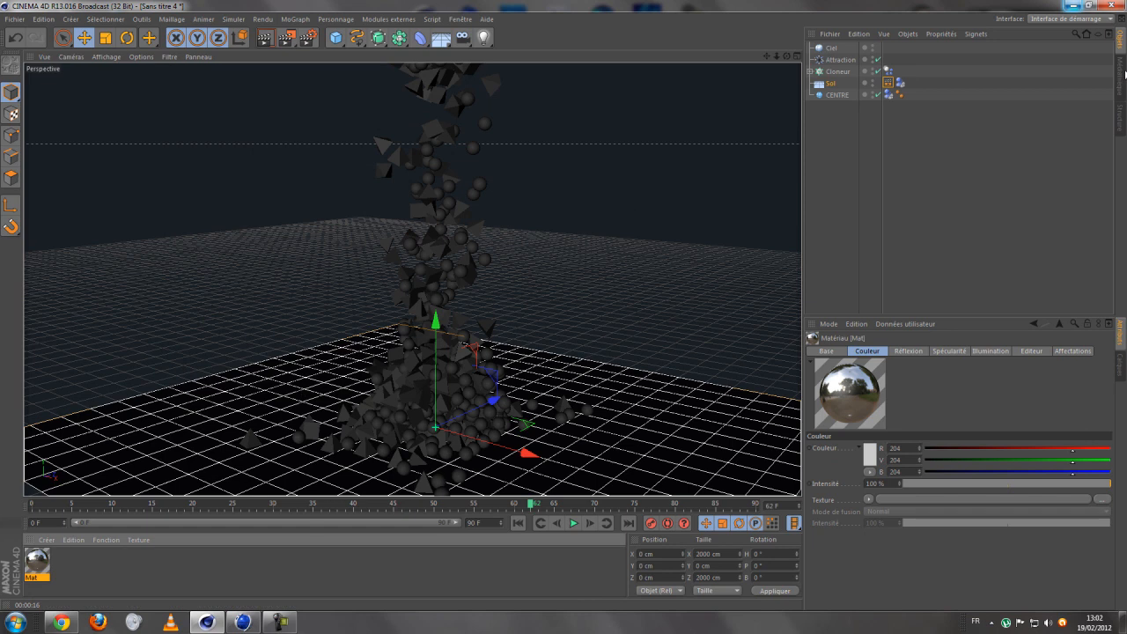
Step: Browse the content library's Greyscalegorilla preset and texture folders, and return to the scene's object list
left_click(1121, 81)
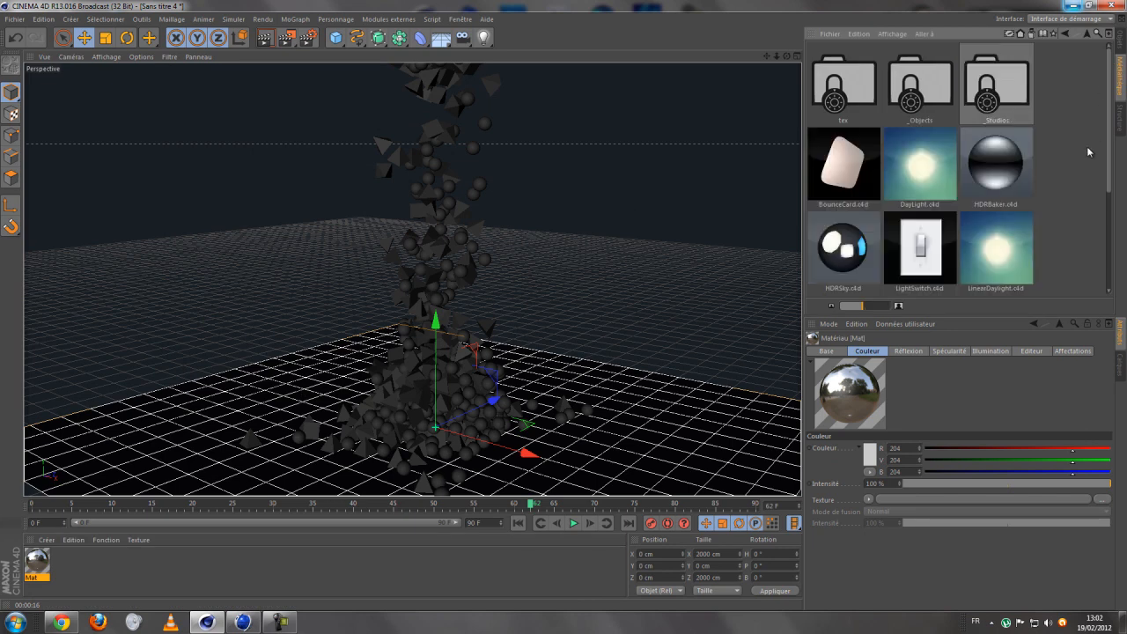
double_click(930, 164)
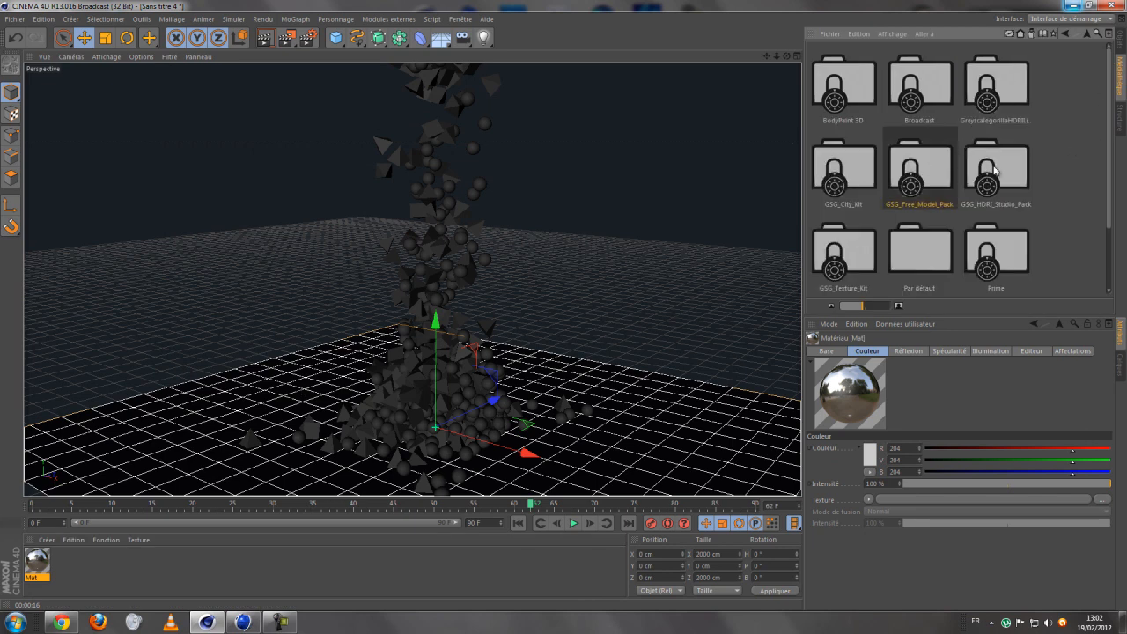
double_click(852, 79)
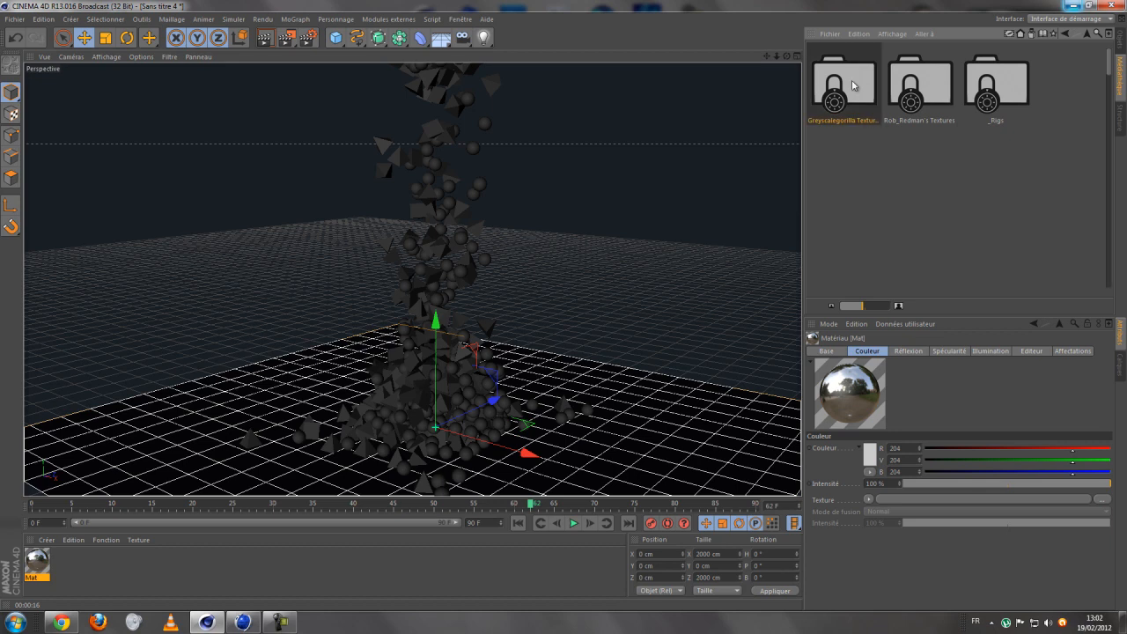
key("BackSpace")
left_click(906, 86)
double_click(908, 89)
scroll(916, 106, "down", 2)
key("BackSpace")
left_click(1119, 36)
Step: Add a light and position it beside the clones at about -471 cm X, 399 cm Y and -412 cm Z
left_click_drag(483, 37, 531, 45)
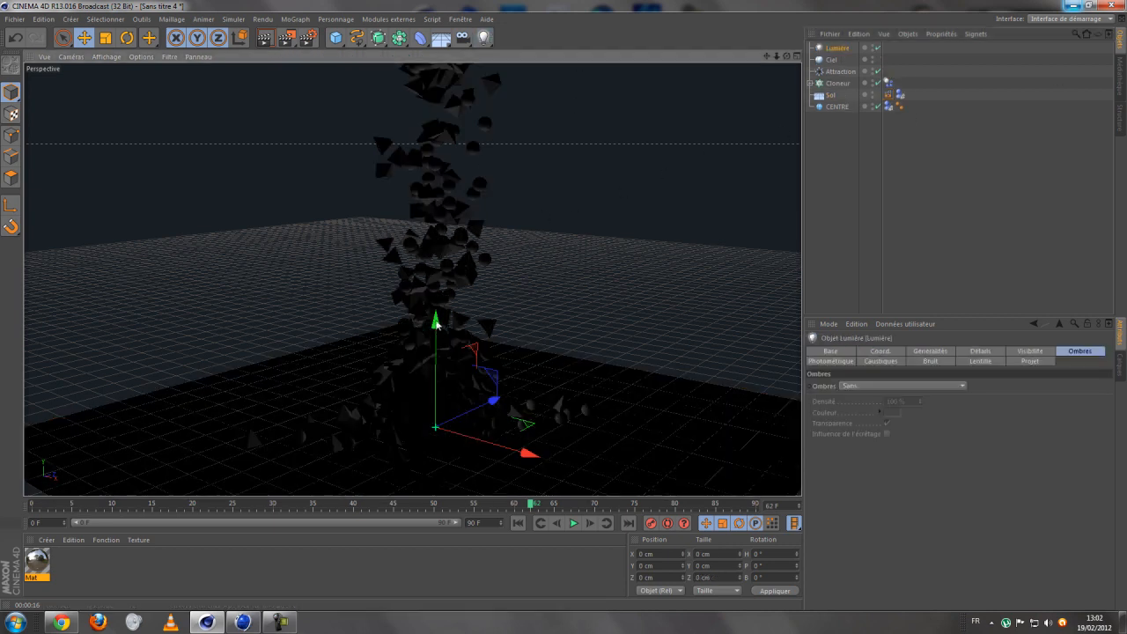
left_click_drag(437, 303, 433, 163)
left_click_drag(485, 302, 279, 297)
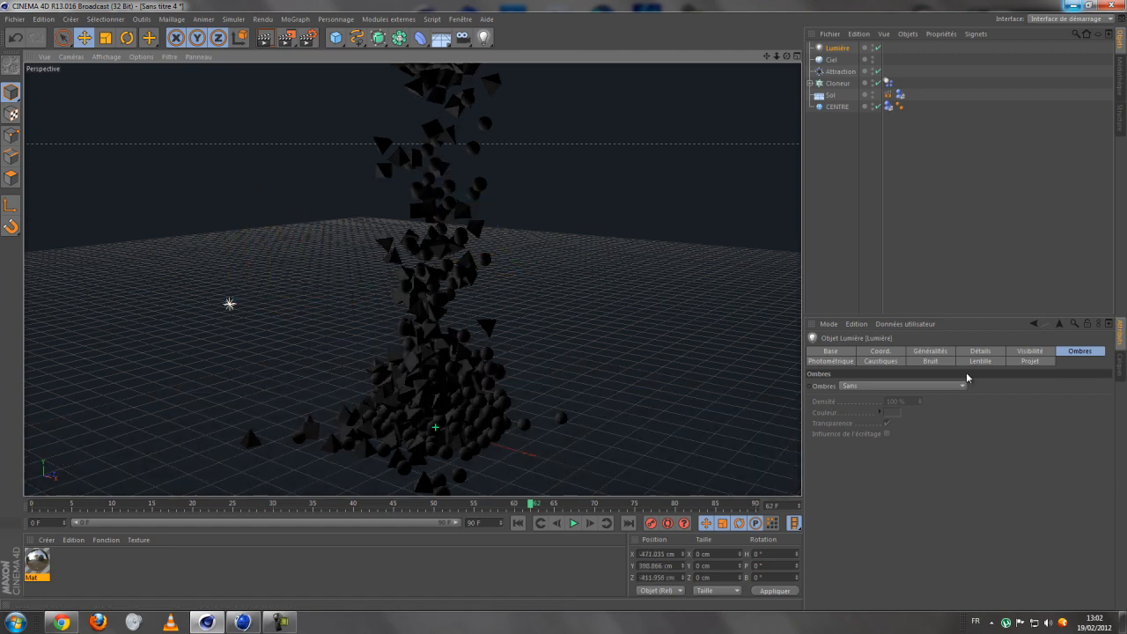
Step: Give the light Masques d'ombres (ombres diffuses) shadows with a density of 50%
left_click(916, 386)
left_click(872, 408)
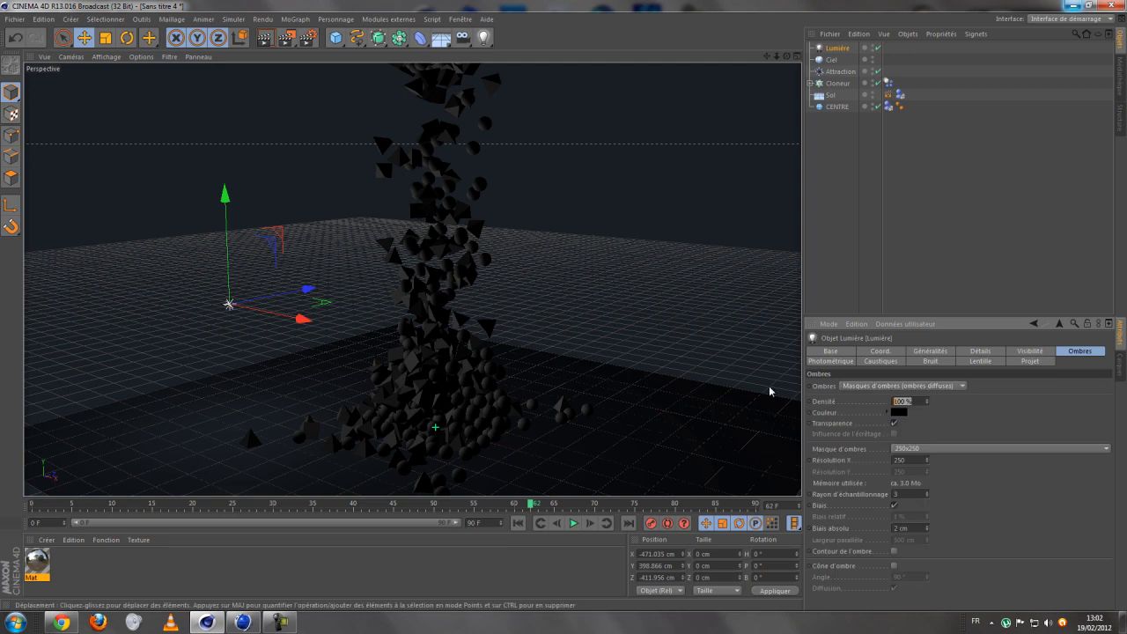
type("50")
key("Return")
Step: Render a preview of the lit scene and minimize the program window to show the desktop
left_click(265, 37)
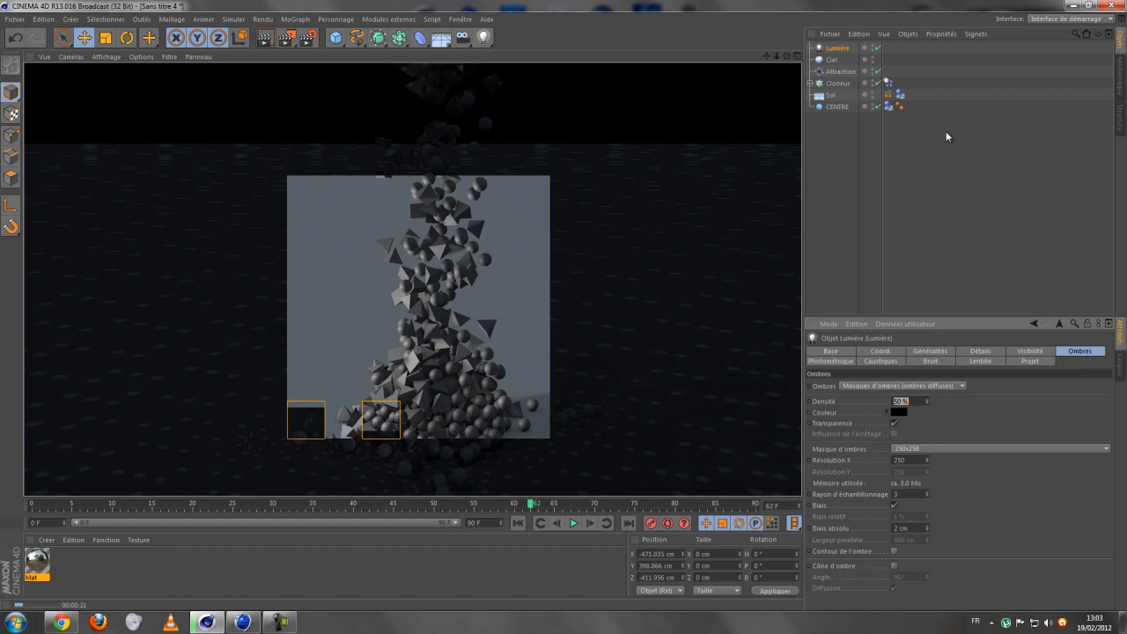
left_click(1076, 5)
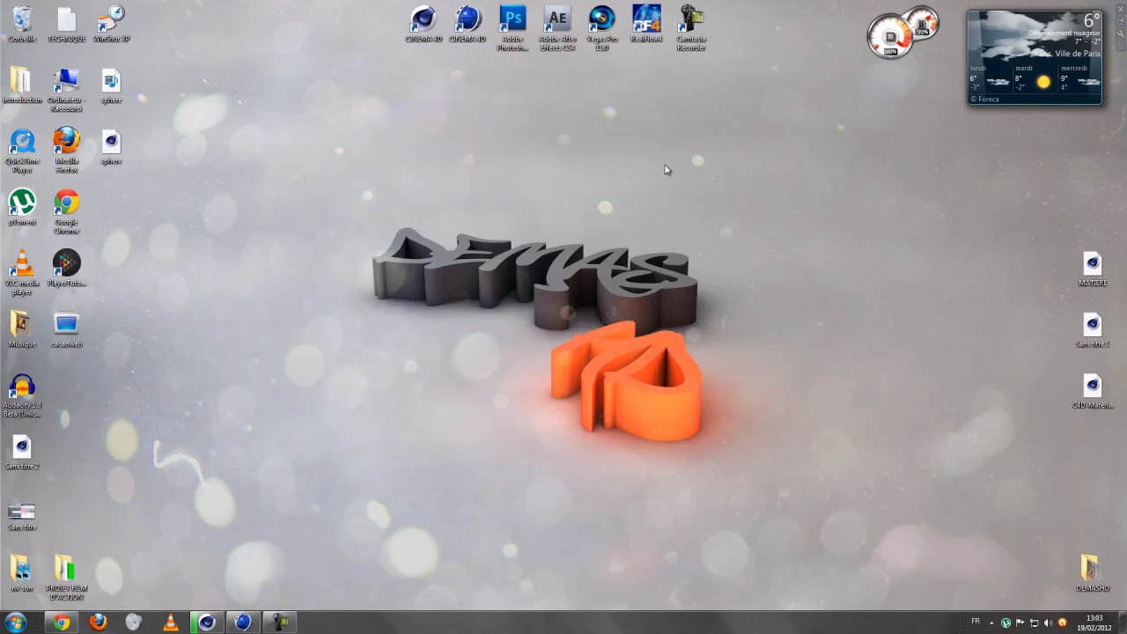